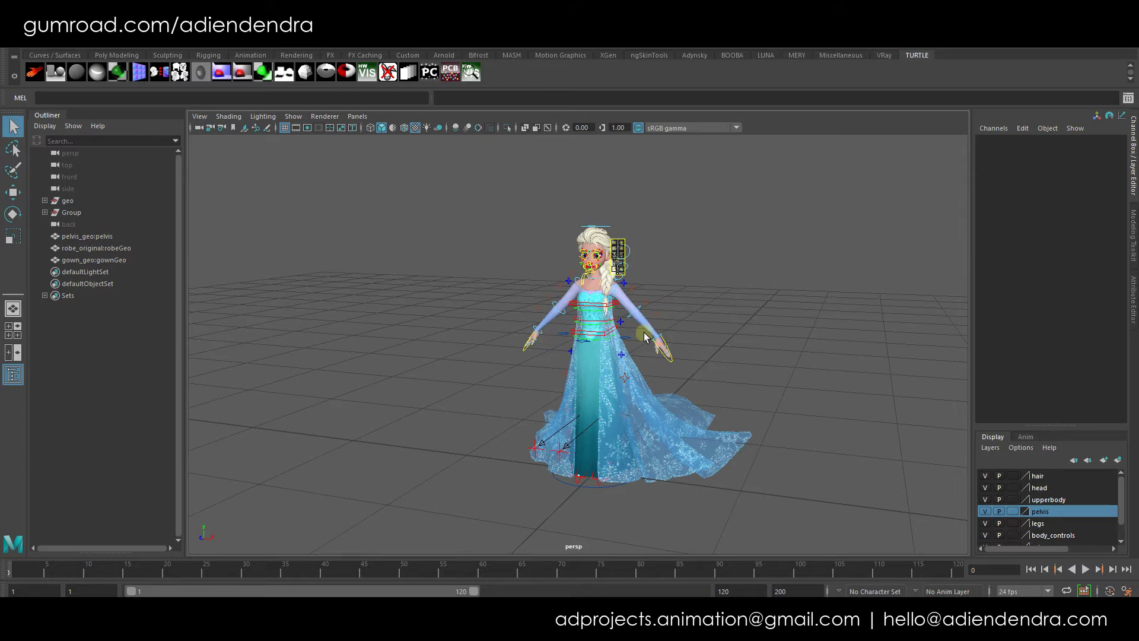
Look over the Elsa rig in the viewport, then review its Anim Props download page and the Advanced Skeleton page in the browser.
scroll(647, 338, "up", 2)
left_click(543, 407)
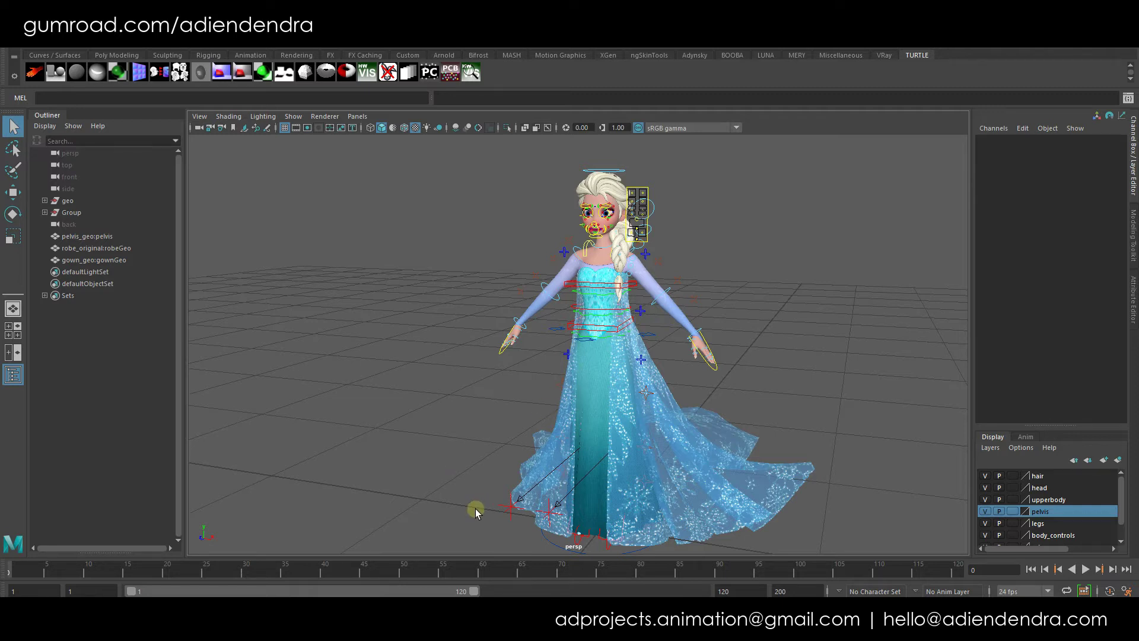
mouse_move(389, 620)
left_click(453, 564)
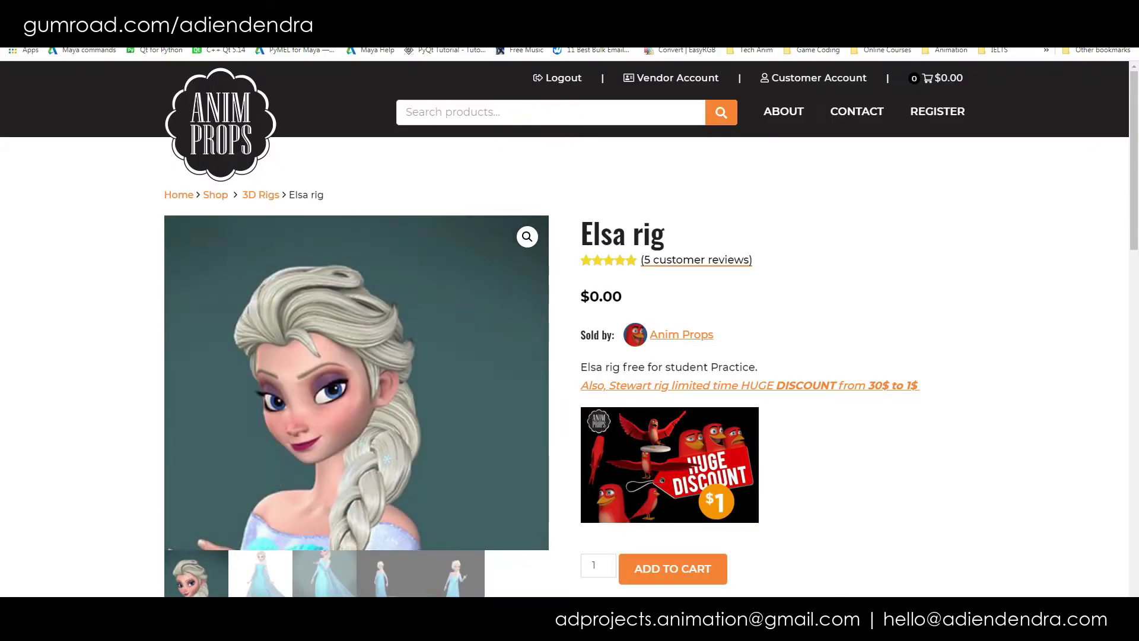
left_click(534, 9)
left_click(793, 228)
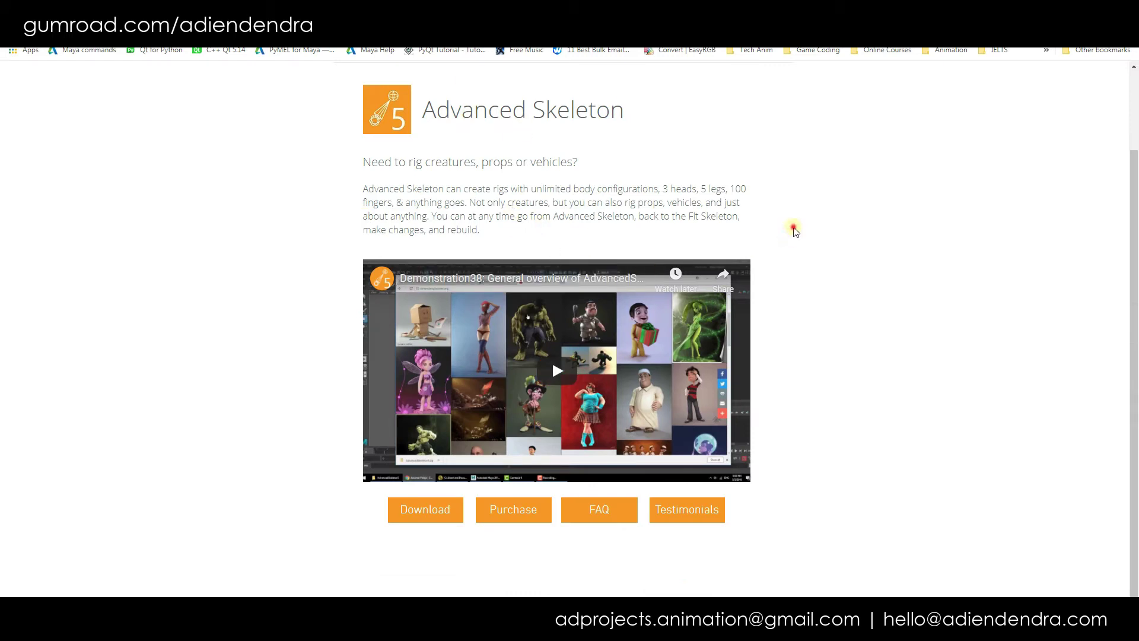
scroll(782, 292, "up", 2)
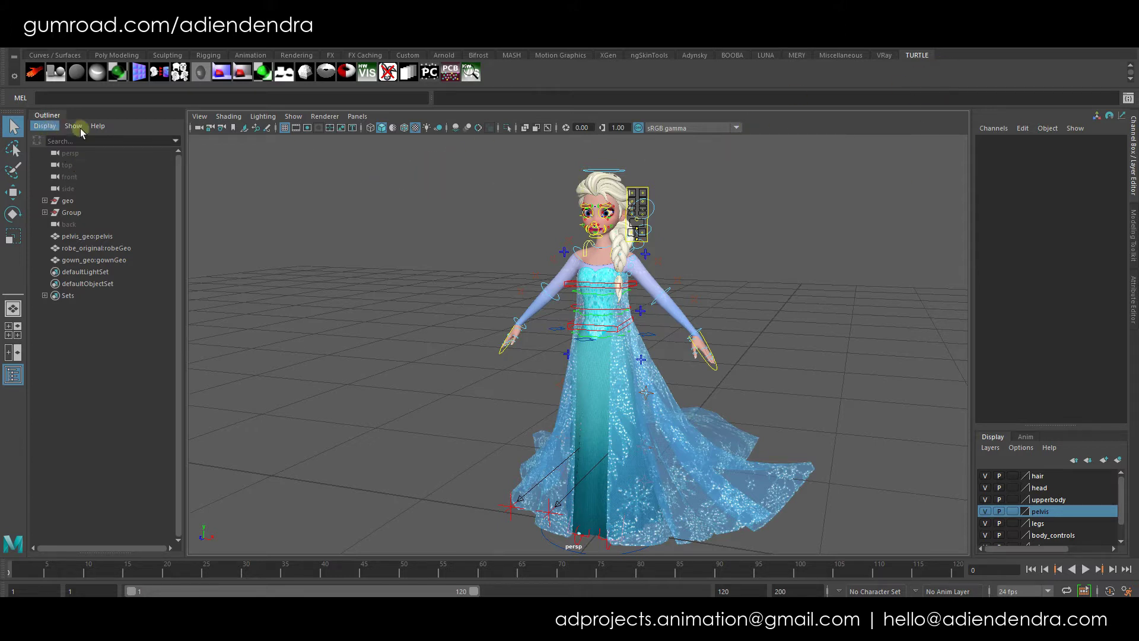
Open README.md from the ad universal fkik match tool folder in Notepad++.
left_click(13, 75)
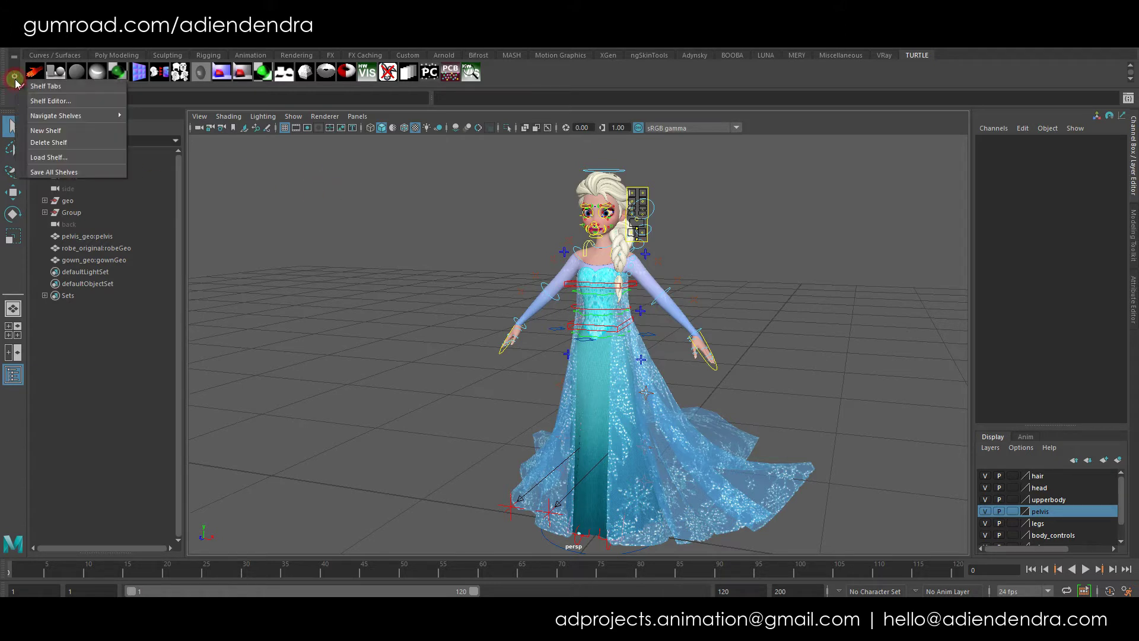
left_click(74, 156)
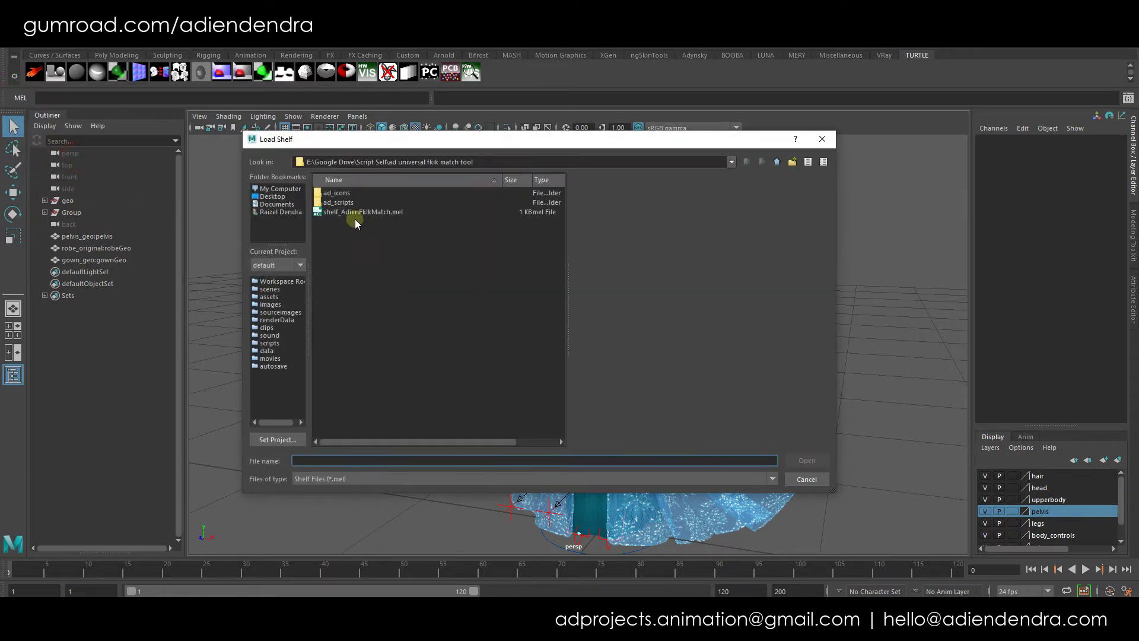
left_click(321, 609)
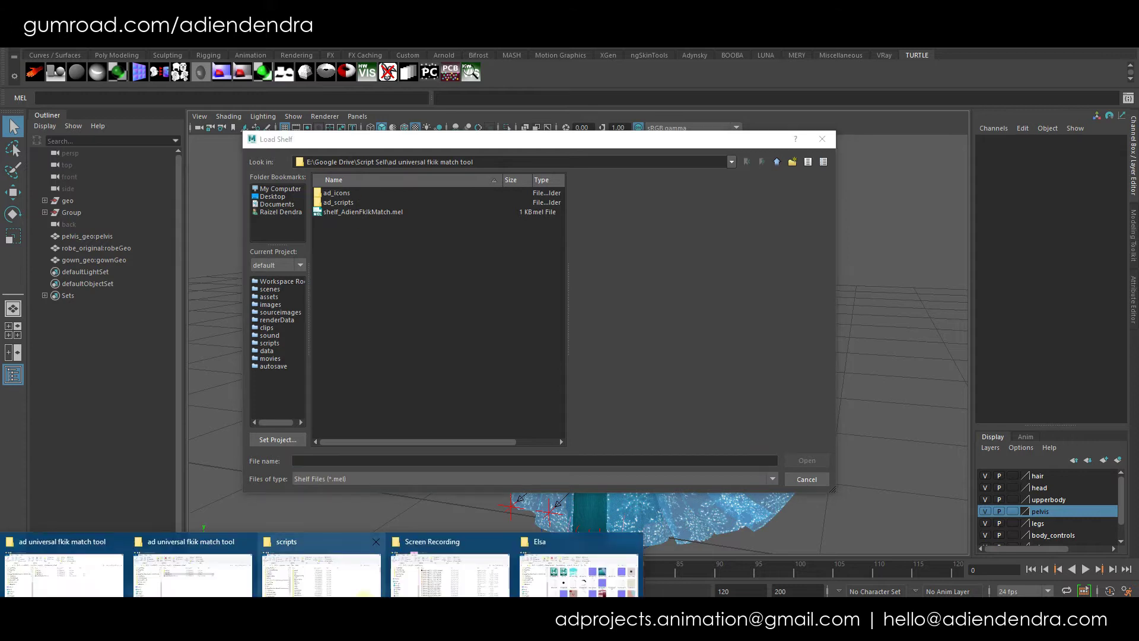
left_click(235, 581)
left_click(560, 389)
right_click(578, 329)
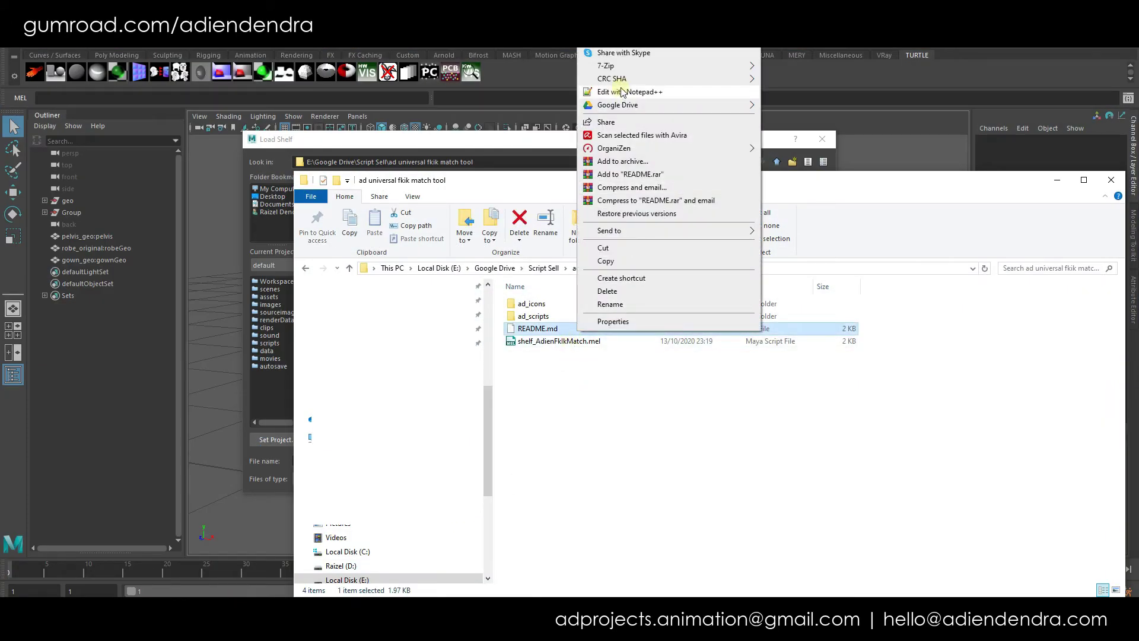
left_click(626, 92)
Read through the README's description, usage instructions and version entry.
scroll(260, 339, "up", 2)
scroll(189, 416, "down", 2)
left_click_drag(58, 496, 275, 497)
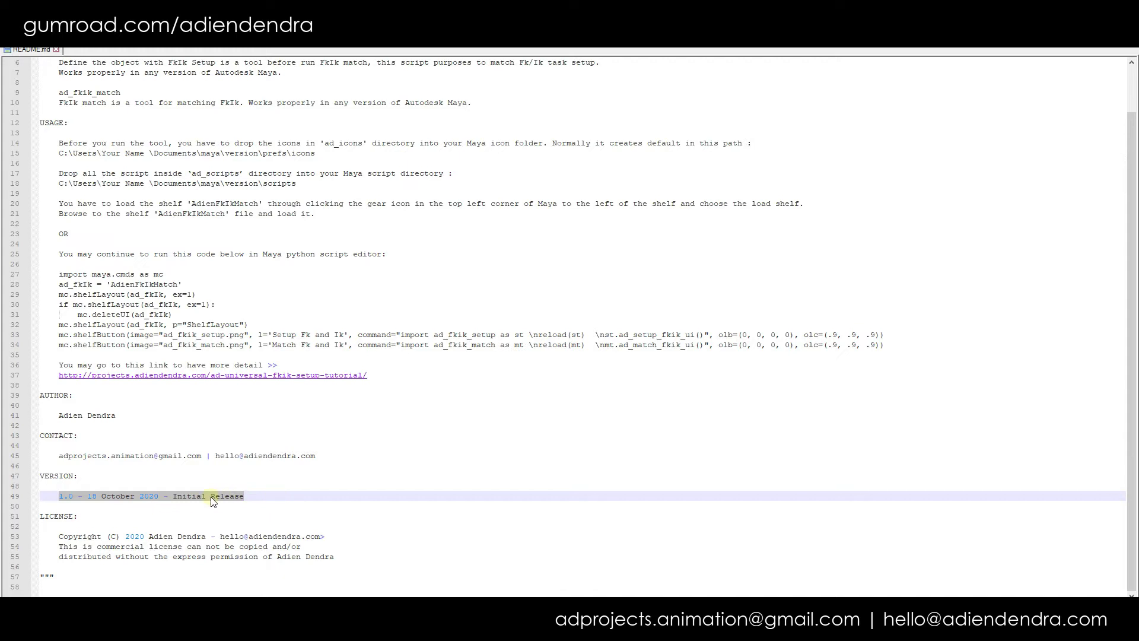
key("Up")
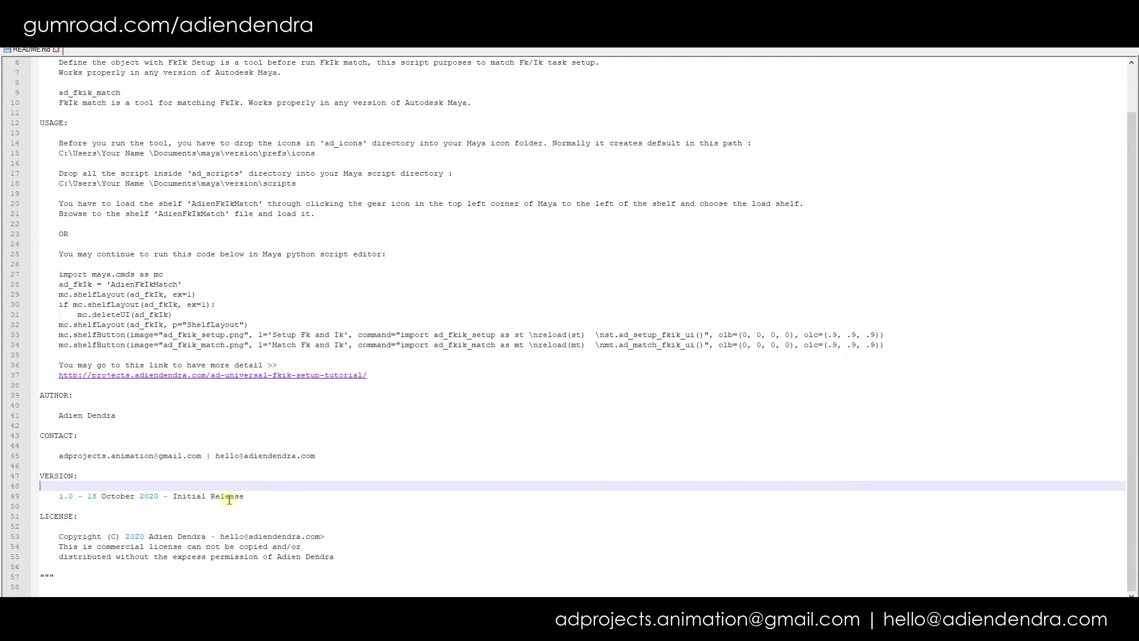
scroll(269, 492, "up", 2)
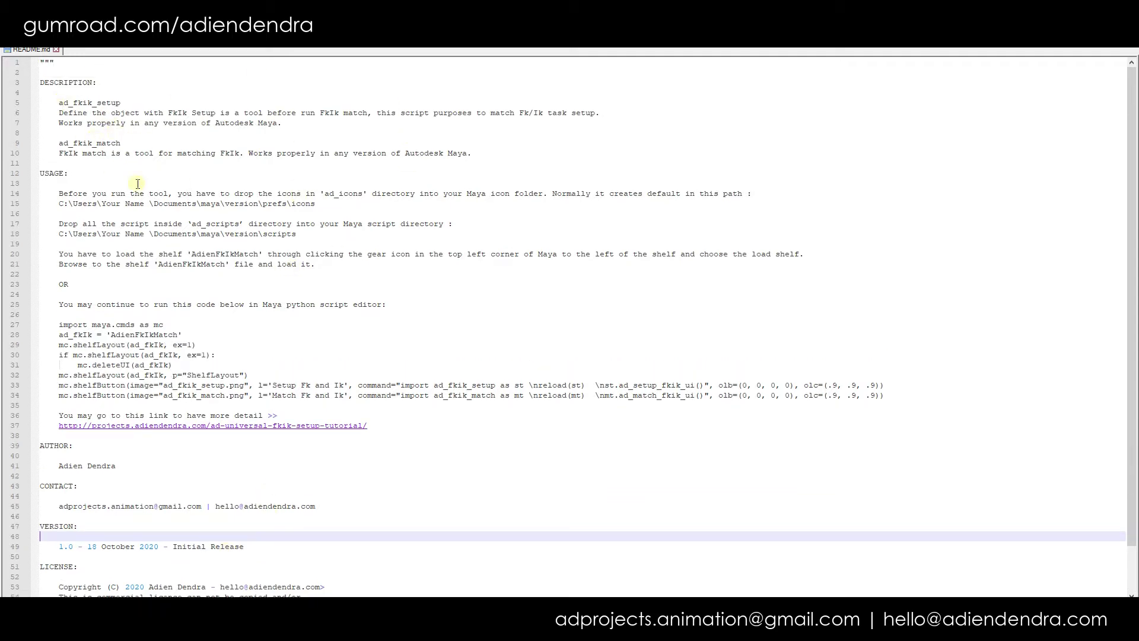
Switch to File Explorer and examine the setup and match Python files in the ad_scripts folder.
key("alt+Tab")
double_click(553, 317)
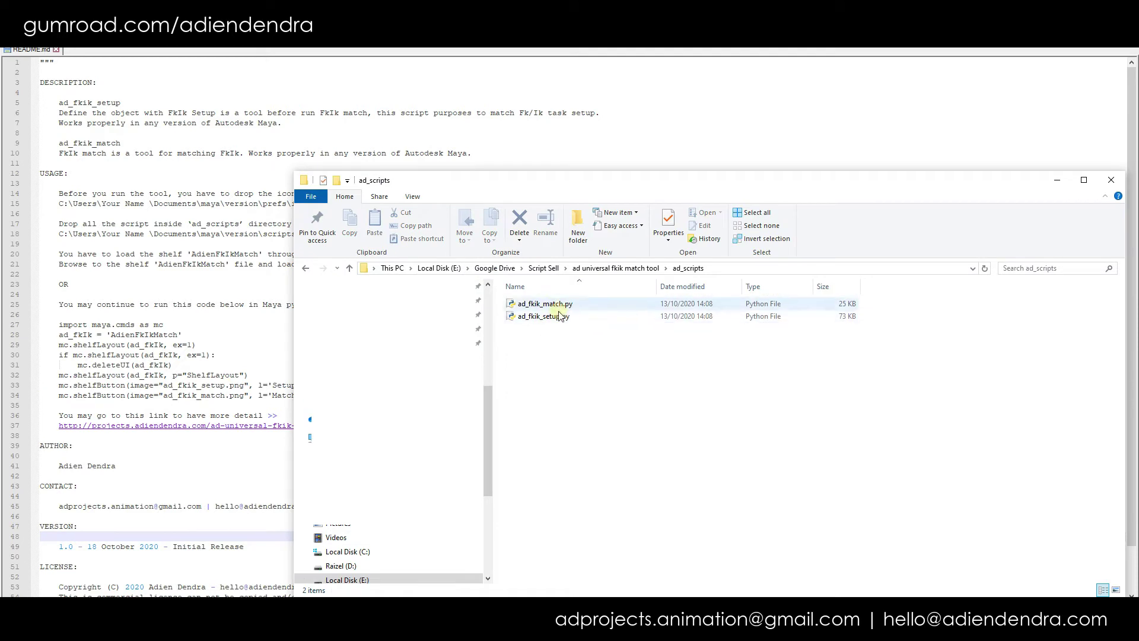
left_click(579, 324)
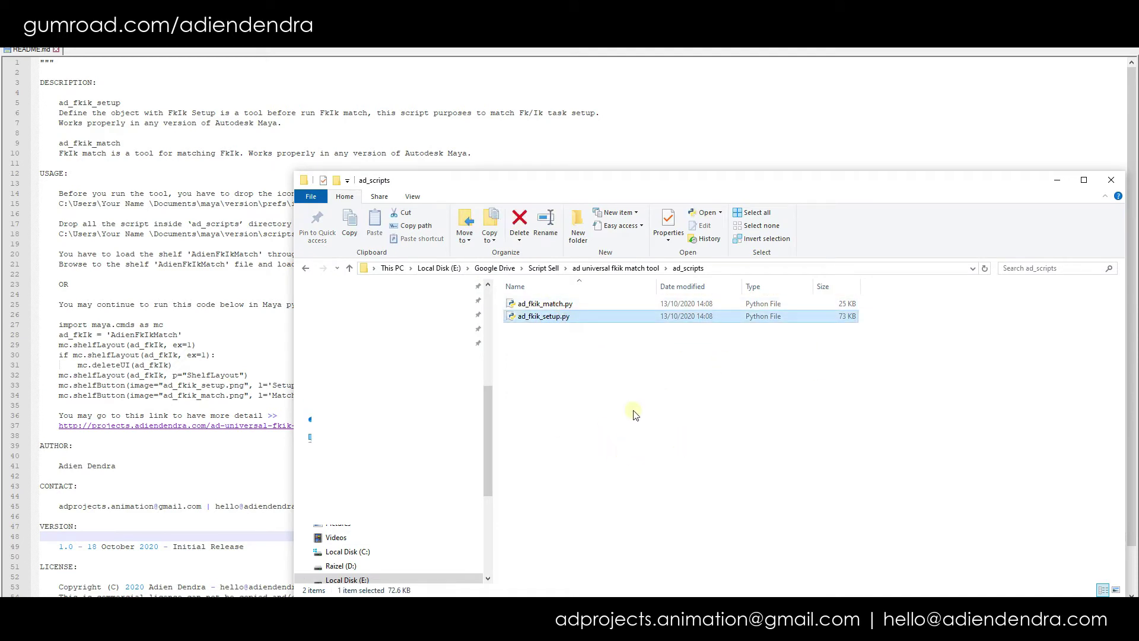
left_click(572, 303)
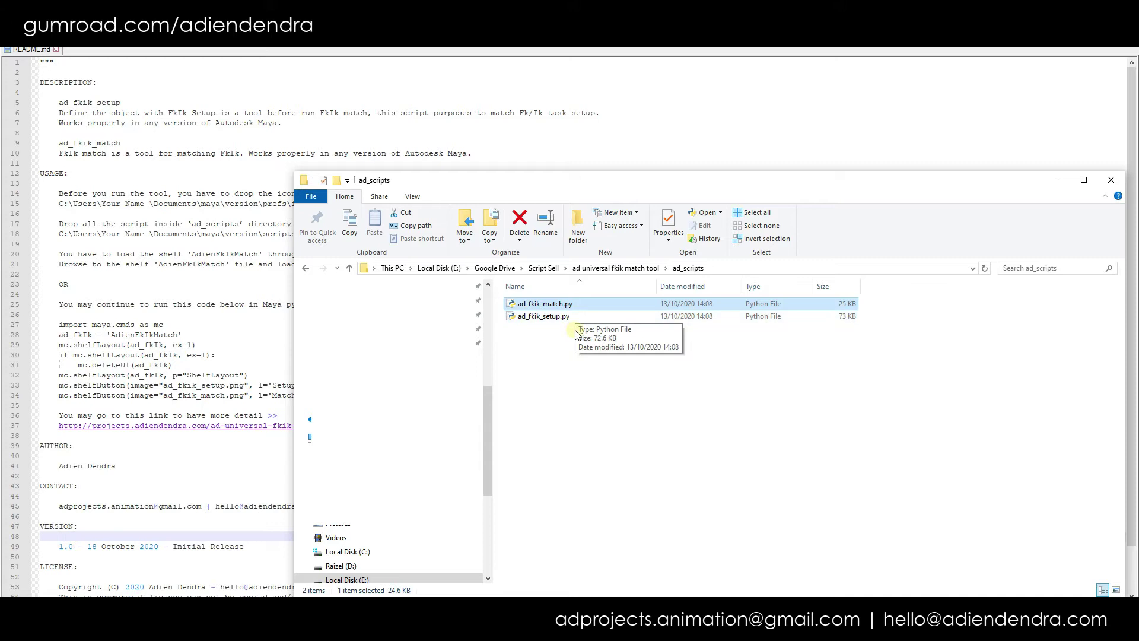
left_click(267, 156)
left_click_drag(268, 155, 386, 155)
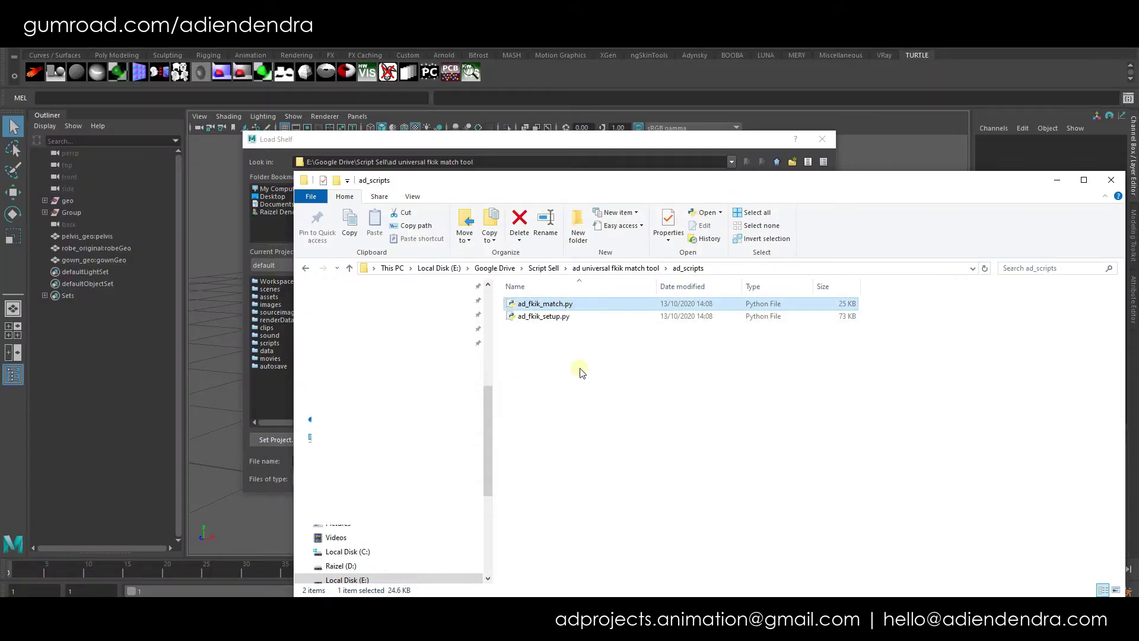
Copy ad_fkik_match.py and ad_fkik_setup.py from the ad_scripts folder.
left_click(579, 367)
left_click(584, 367)
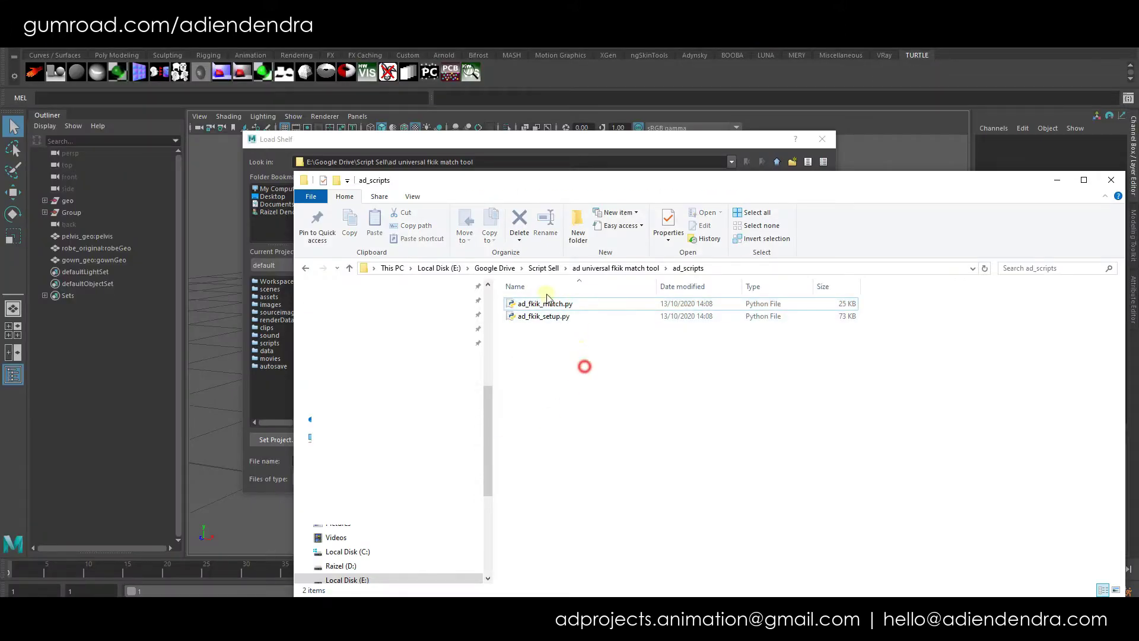
left_click_drag(584, 366, 546, 294)
right_click(606, 318)
left_click(634, 516)
Paste the two copied Python files into the Documents\maya\2019\scripts folder.
left_click(285, 629)
left_click(400, 587)
left_click(321, 574)
left_click(300, 97)
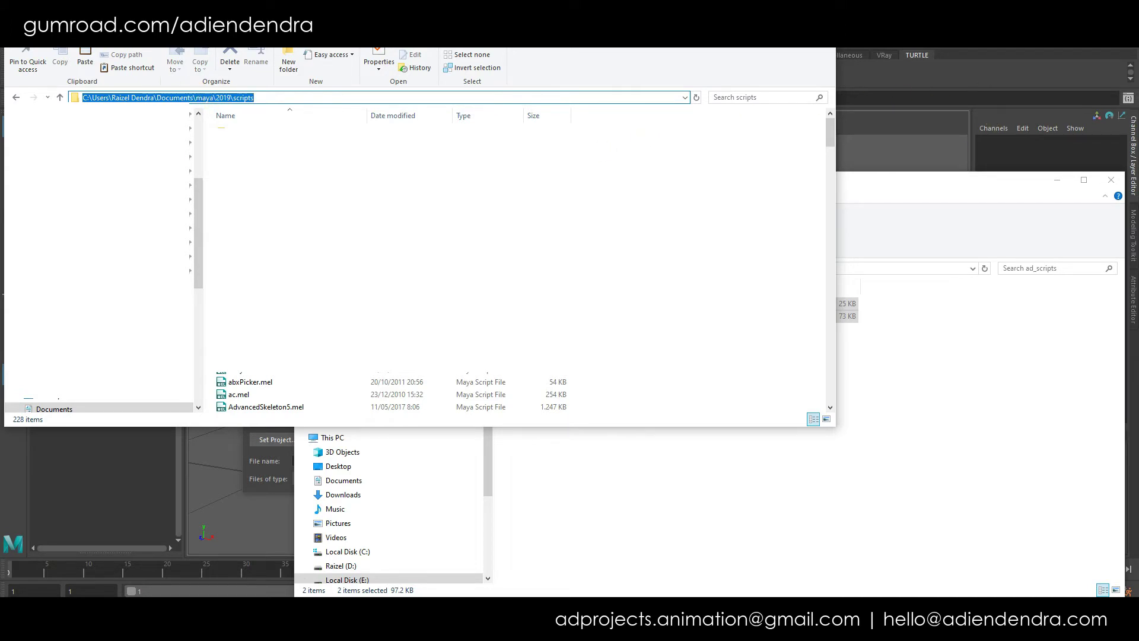
left_click(648, 203)
right_click(647, 202)
key("Escape")
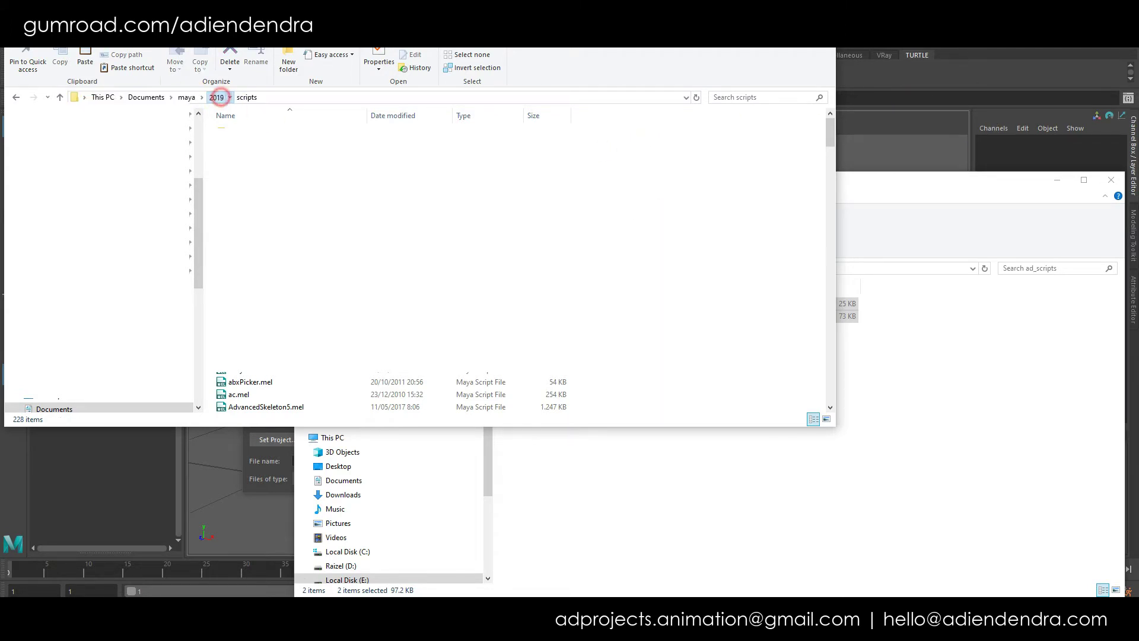
left_click(216, 97)
double_click(240, 166)
right_click(607, 183)
left_click(657, 277)
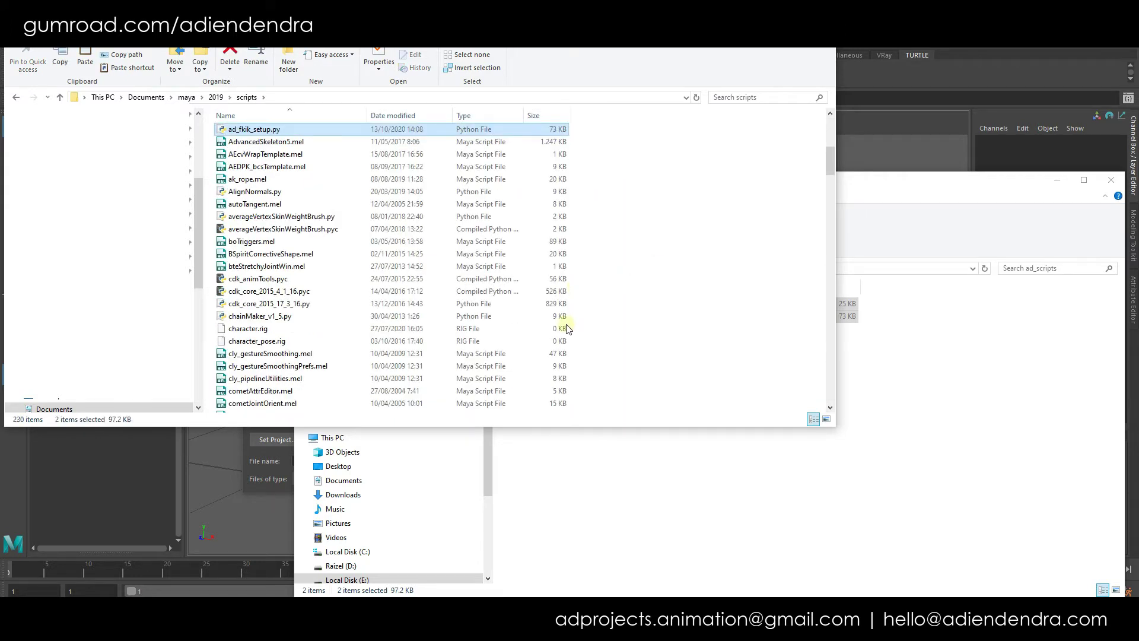
Copy ad_fkik_match.png and ad_fkik_setup.png from the tool's ad_icons folder.
left_click(1073, 413)
left_click(649, 267)
double_click(553, 308)
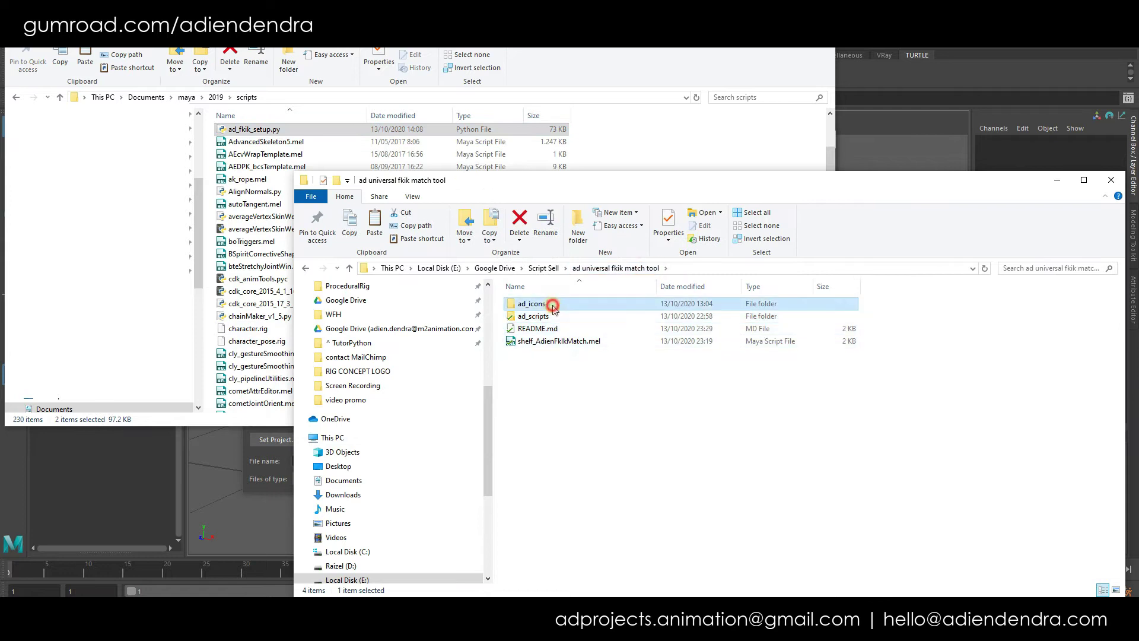
left_click_drag(705, 423, 512, 330)
right_click(550, 332)
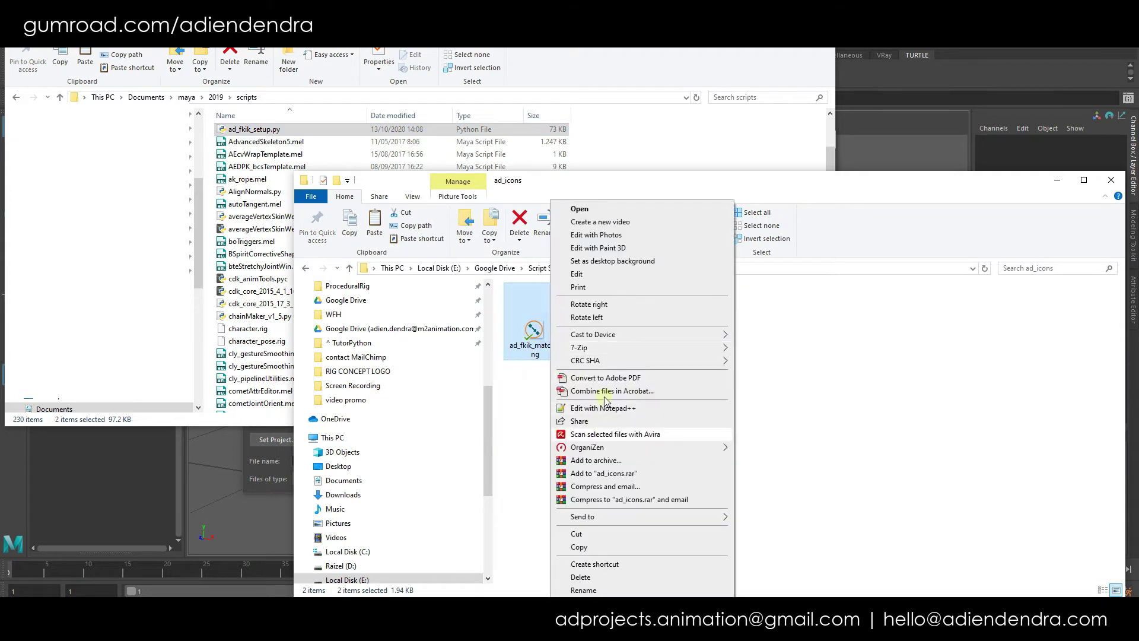
left_click(605, 548)
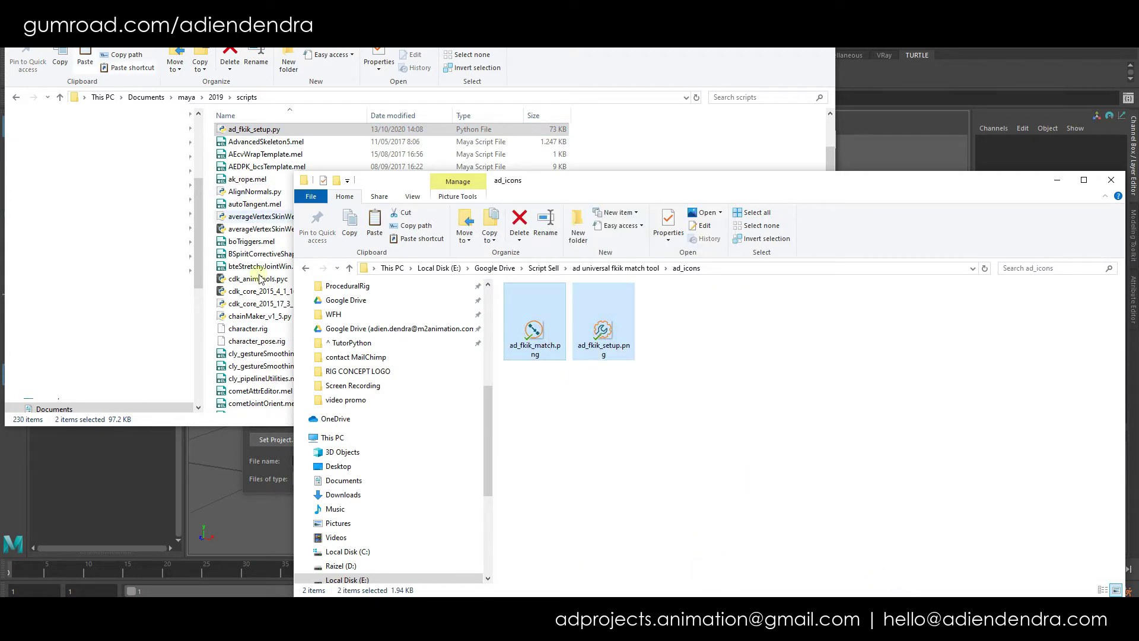
Paste the two copied icon images into the Documents\maya\2019\prefs\icons folder.
left_click(212, 97)
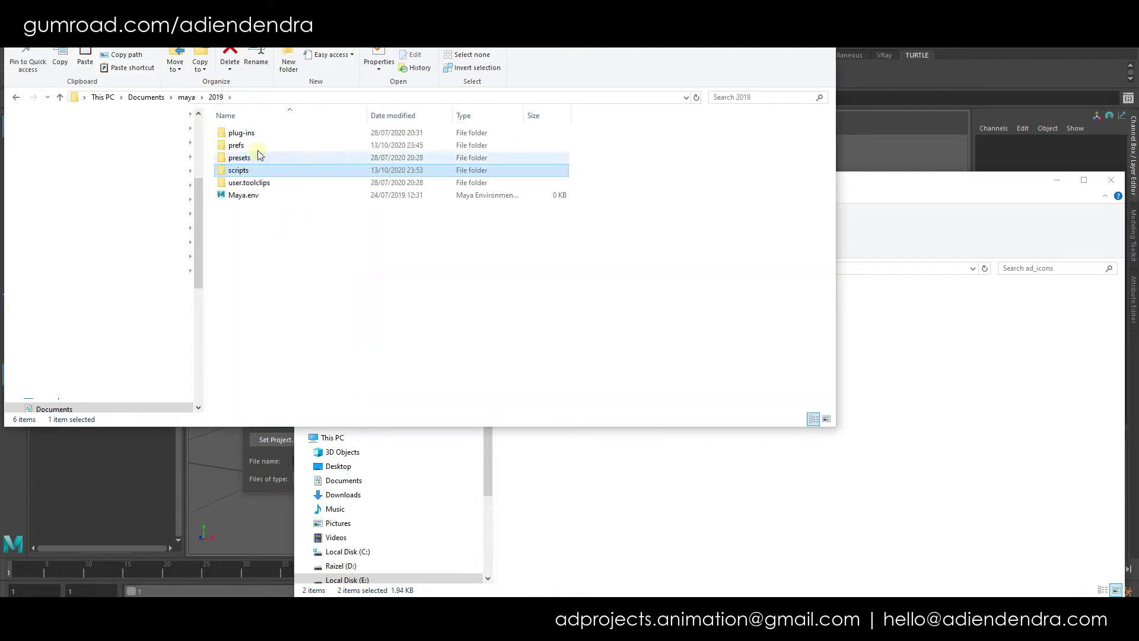
double_click(257, 146)
double_click(261, 194)
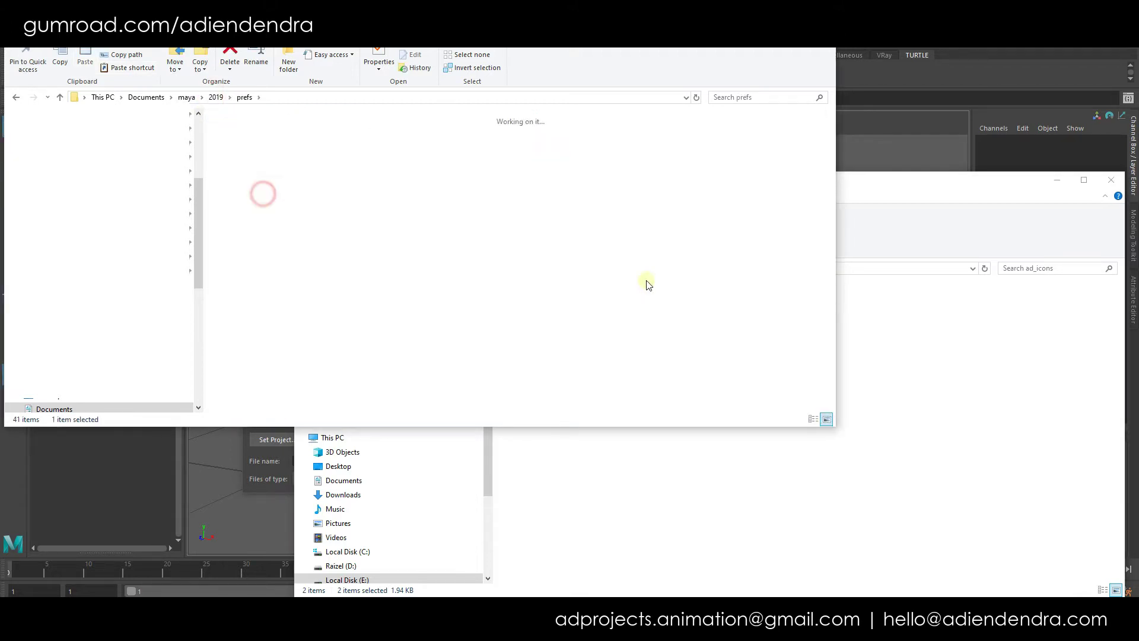
right_click(609, 206)
left_click(632, 296)
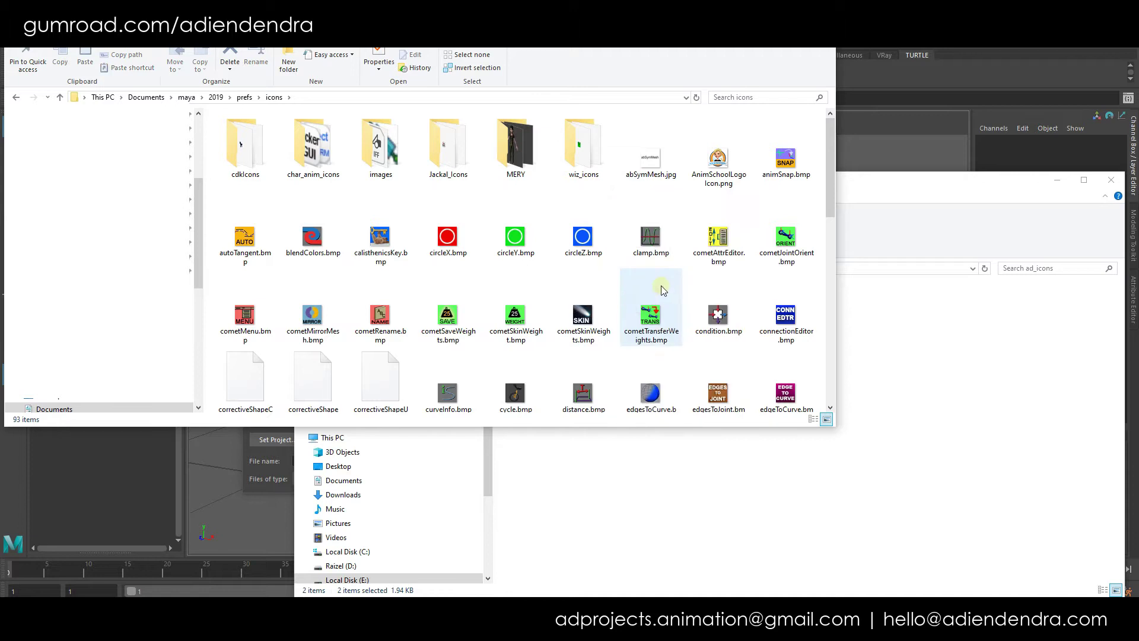
Switch back to Maya and load the shelf file shelf_AdienFkIkMatch.mel.
left_click(902, 152)
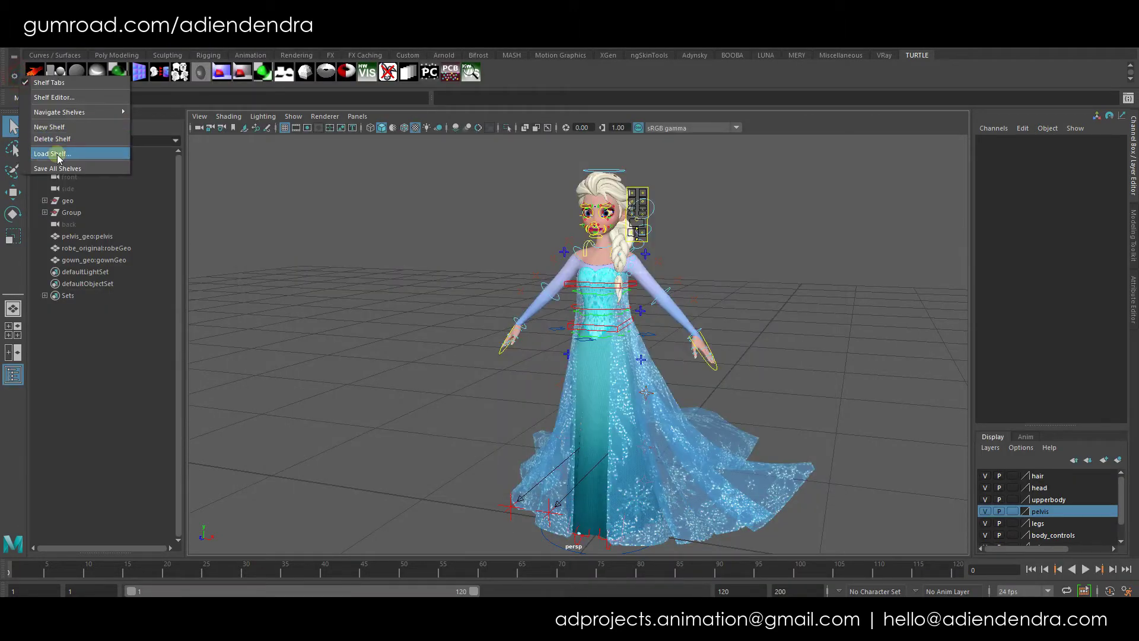
left_click(53, 146)
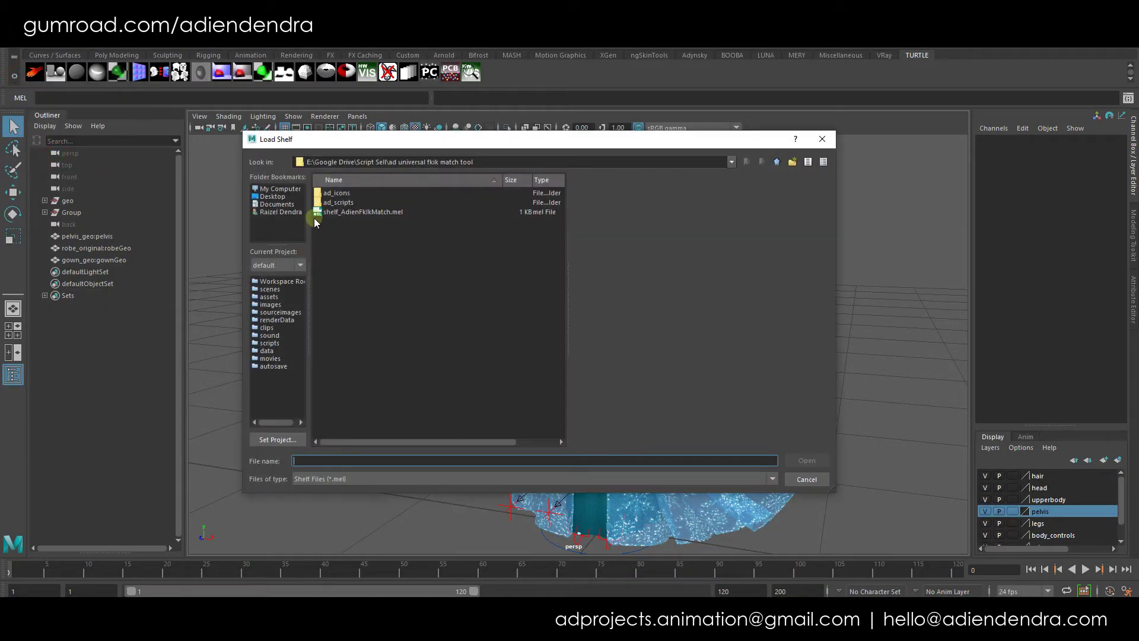
left_click(355, 211)
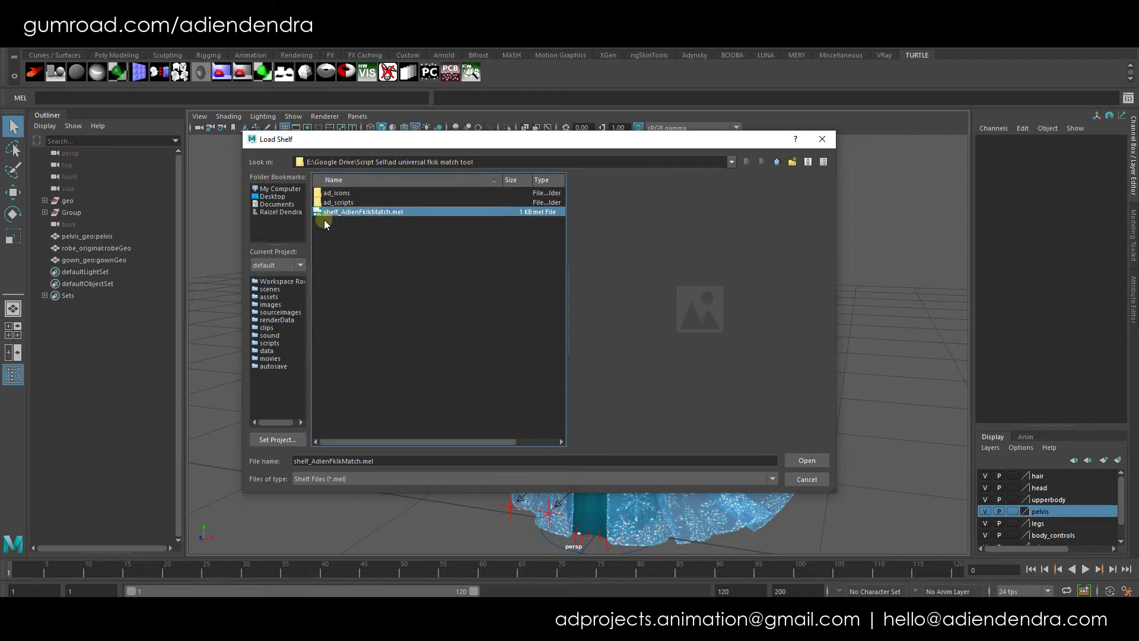
double_click(366, 213)
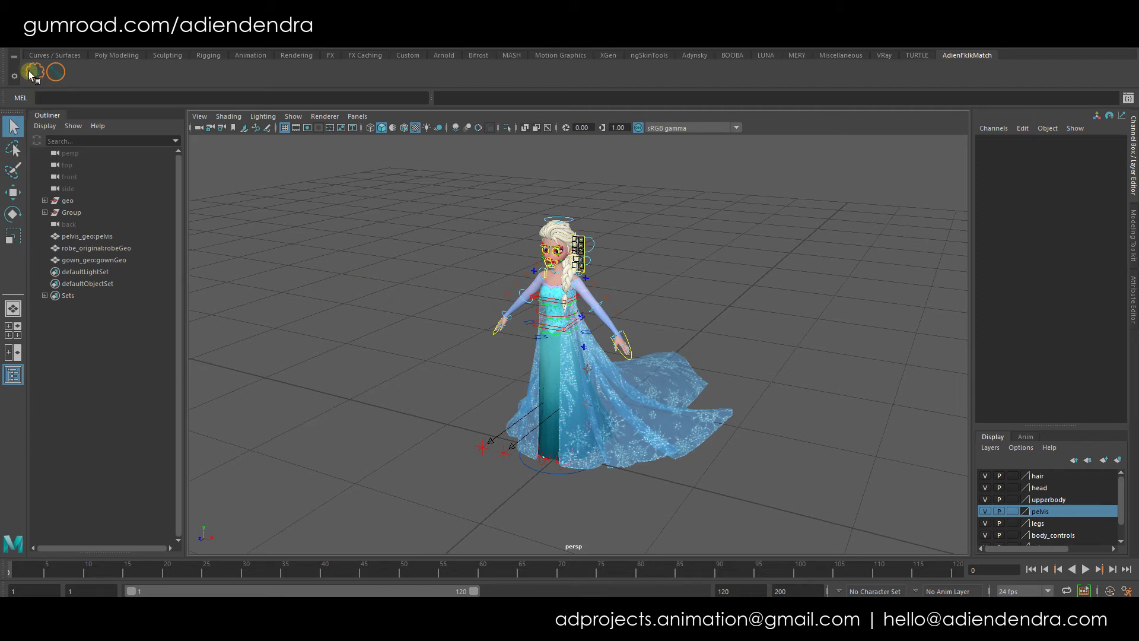
Open the AD Fk/Ik Match Setup tool from the AdienFkIkMatch shelf and choose the Fk/Ik Arm Setup Controller option.
left_click(55, 72)
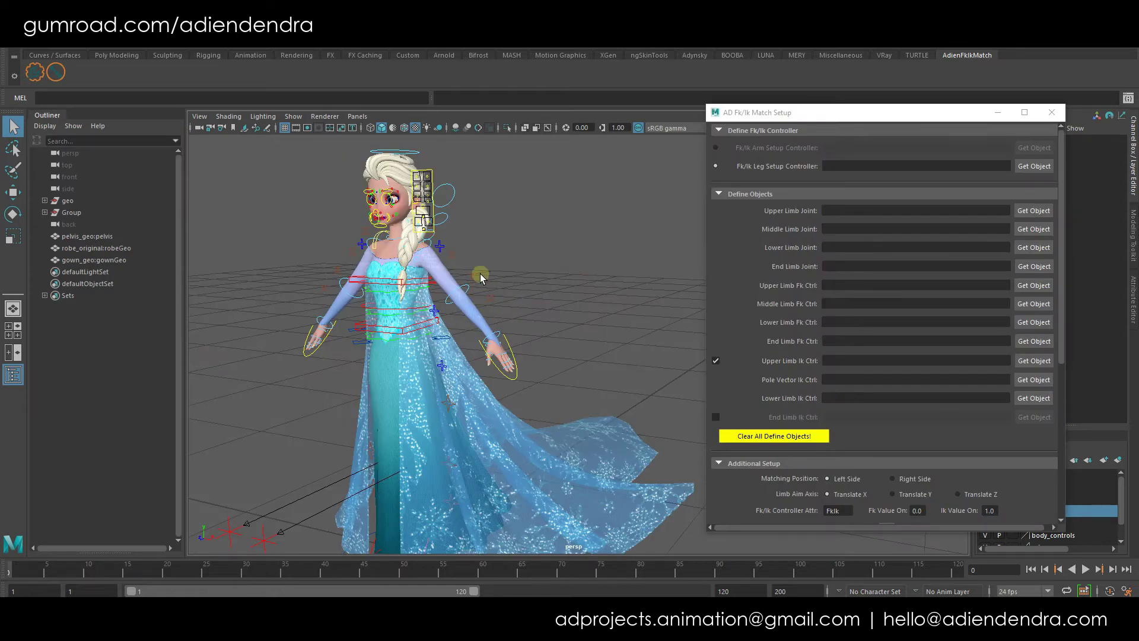
left_click_drag(480, 273, 451, 296, "alt")
left_click_drag(763, 117, 726, 103)
left_click(680, 134)
left_click(827, 215)
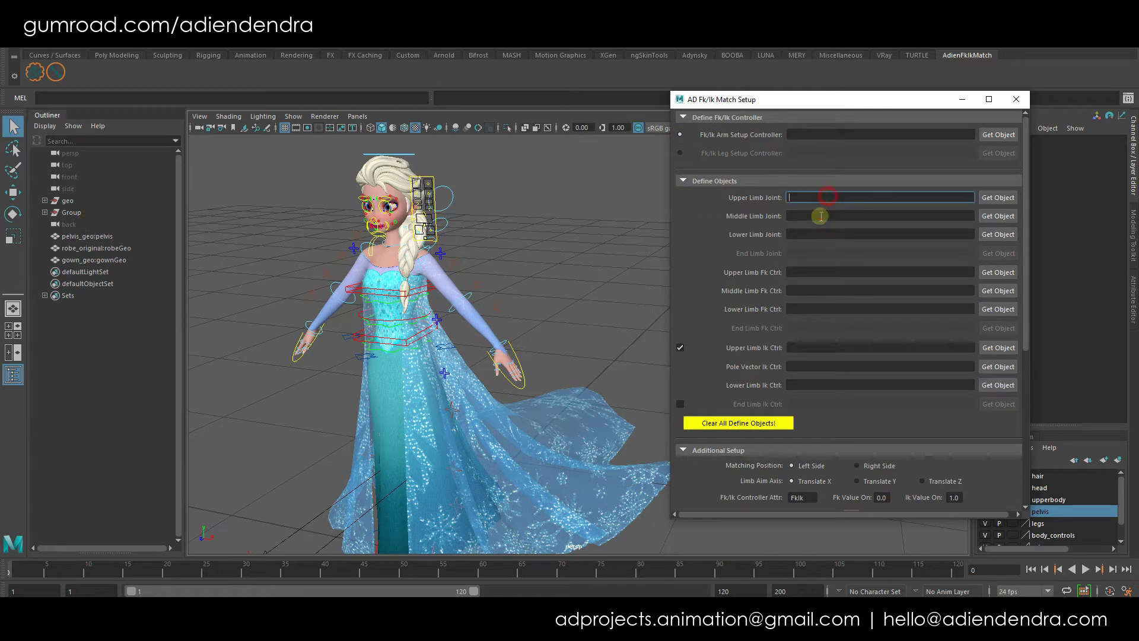
Expand the rig hierarchy down to the left arm joints and assign Shoulder_L as the Upper Limb Joint.
left_click(45, 212)
left_click(45, 200)
left_click_drag(178, 355, 175, 375)
left_click(58, 449)
scroll(86, 463, "down", 1)
left_click(275, 376)
left_click(158, 321)
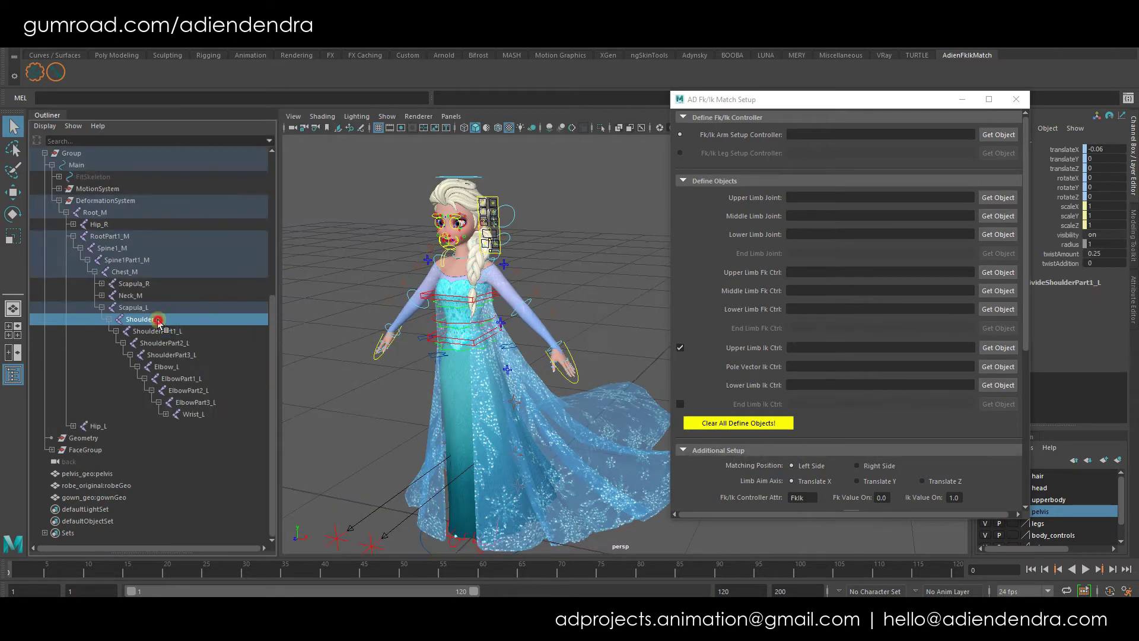
left_click(159, 320)
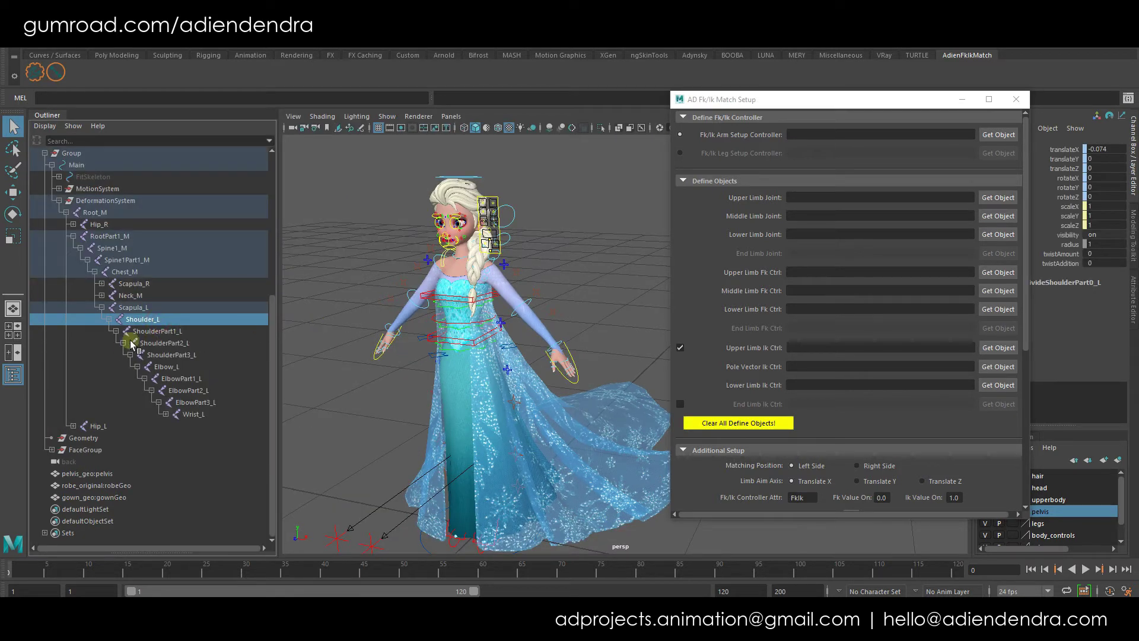
left_click(1012, 192)
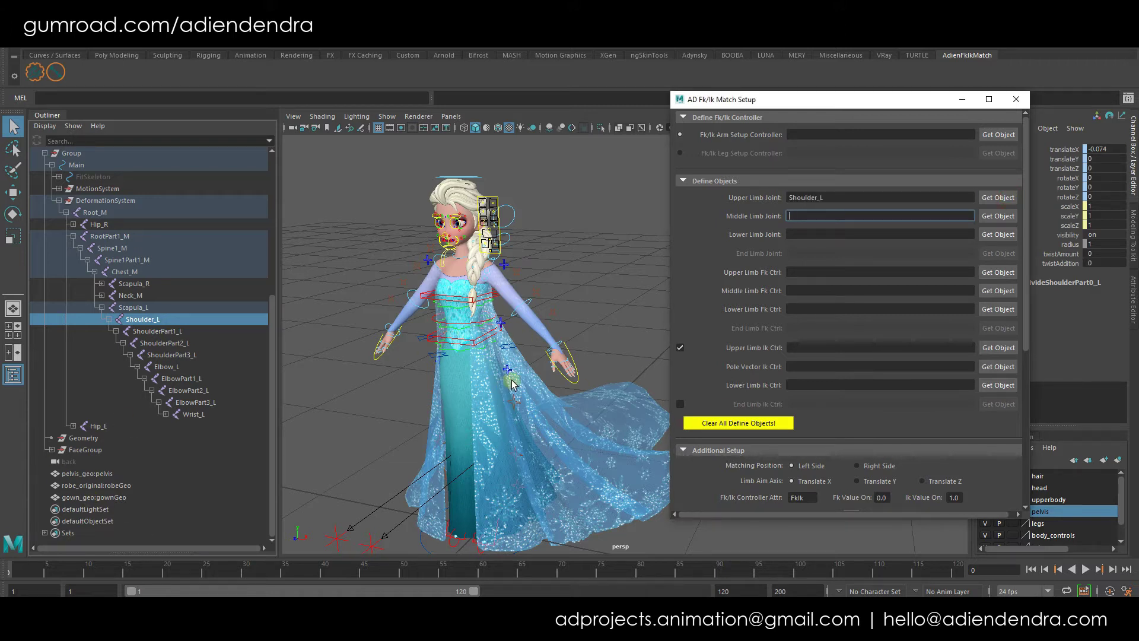
left_click_drag(278, 264, 268, 264)
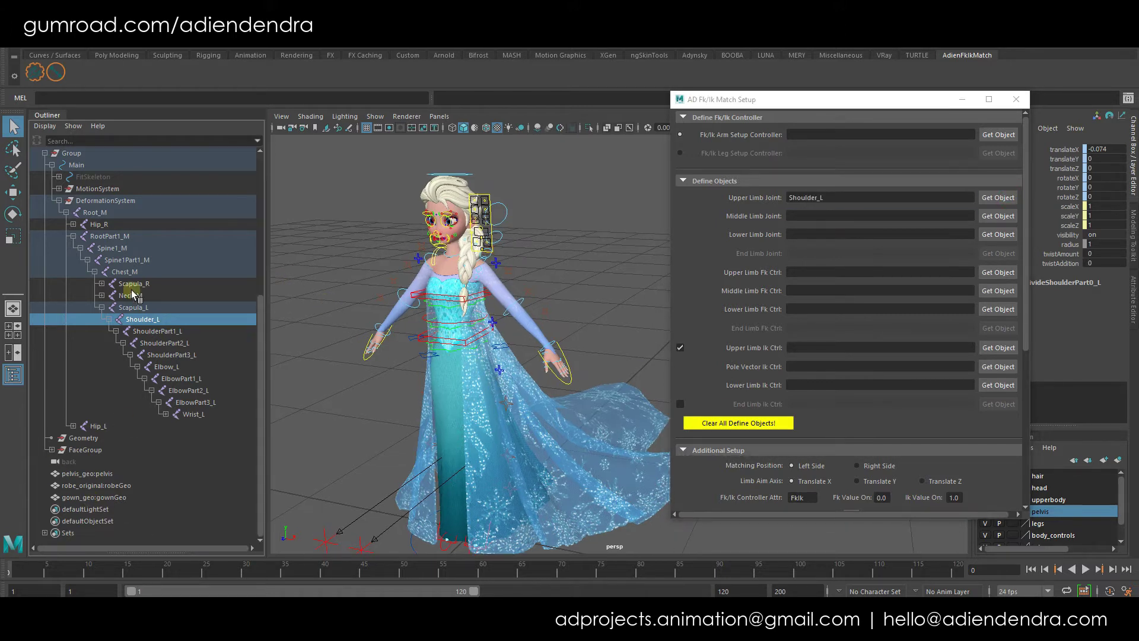
Select the left arm's Fk/Ik switch control in the viewport and assign FKIKArm_L as the Fk/Ik Arm Setup Controller.
left_click(842, 197)
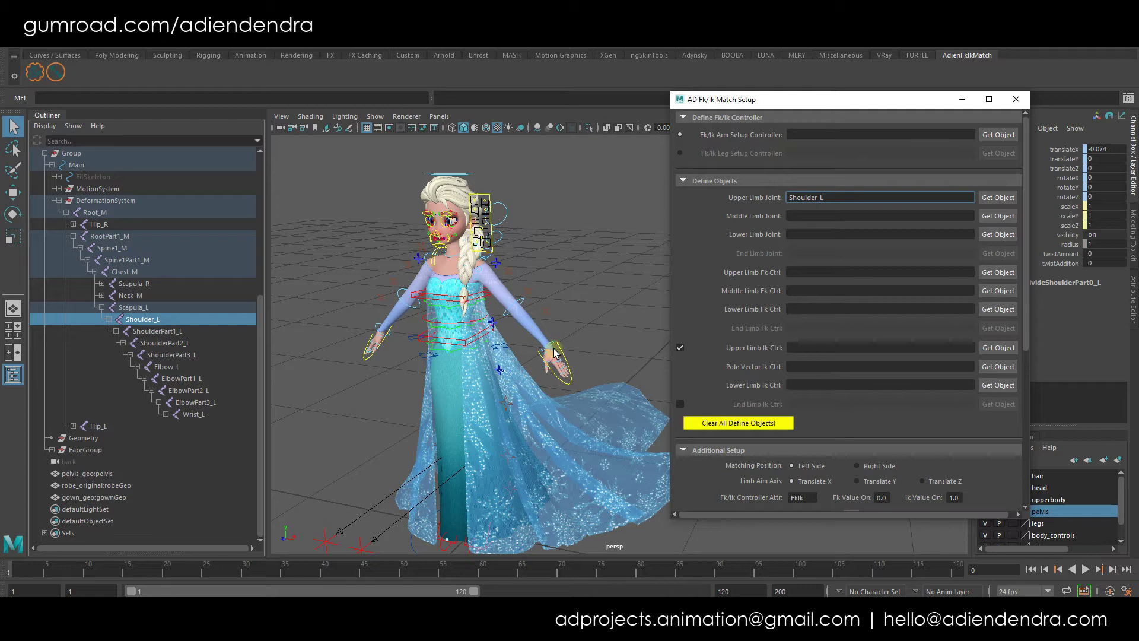
scroll(643, 297, "up", 2)
left_click_drag(564, 328, 528, 344, "alt")
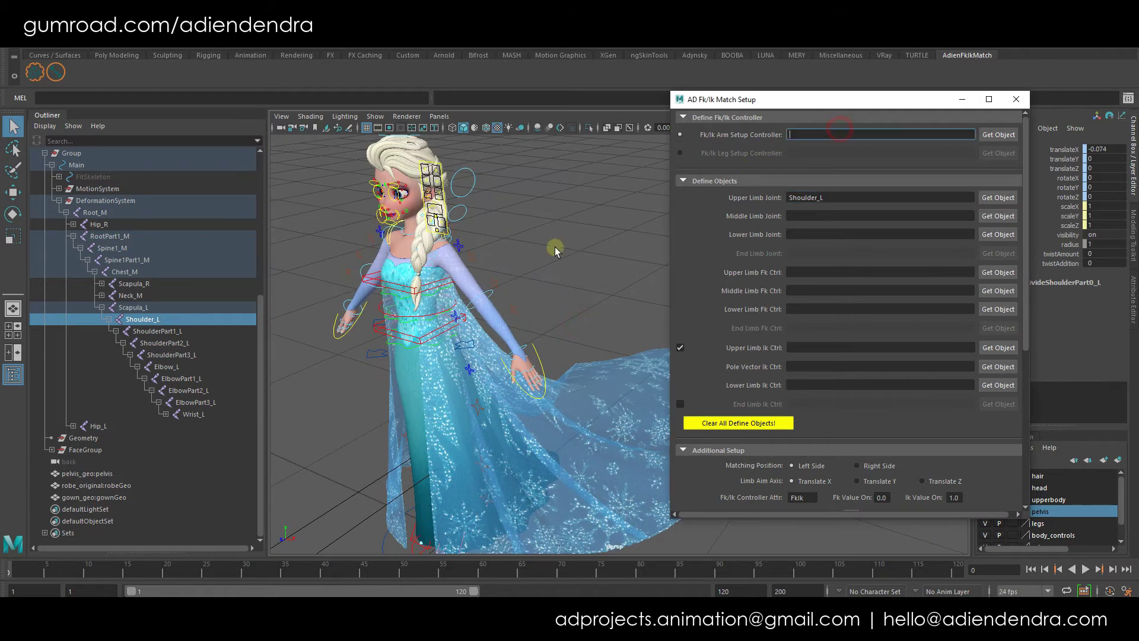
scroll(534, 245, "up", 5)
left_click(433, 234)
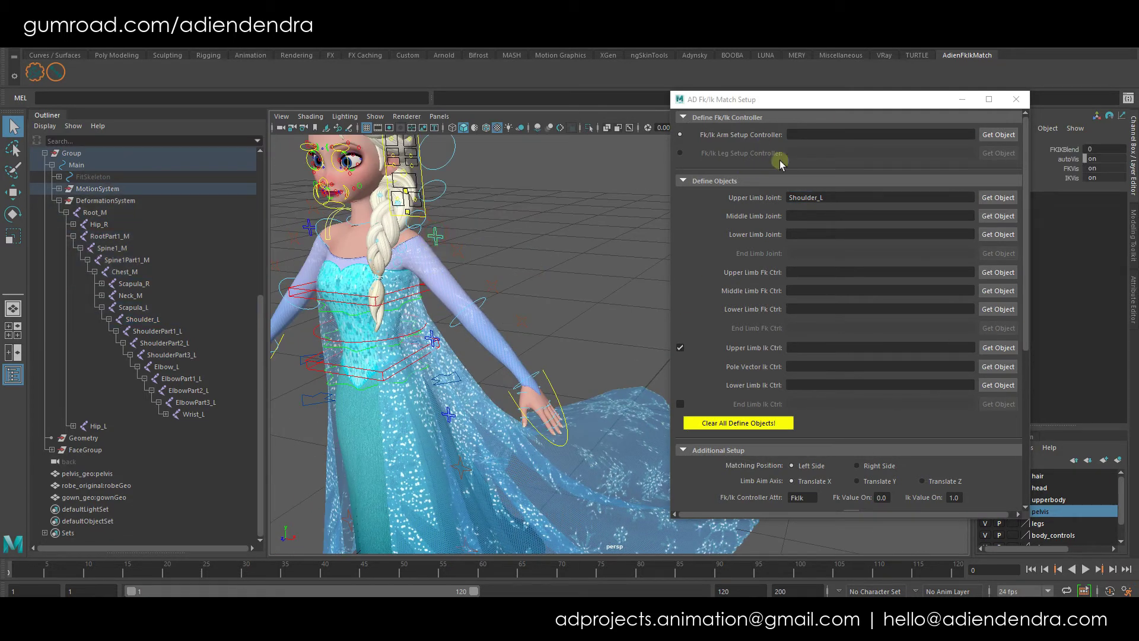
left_click_drag(874, 100, 813, 104)
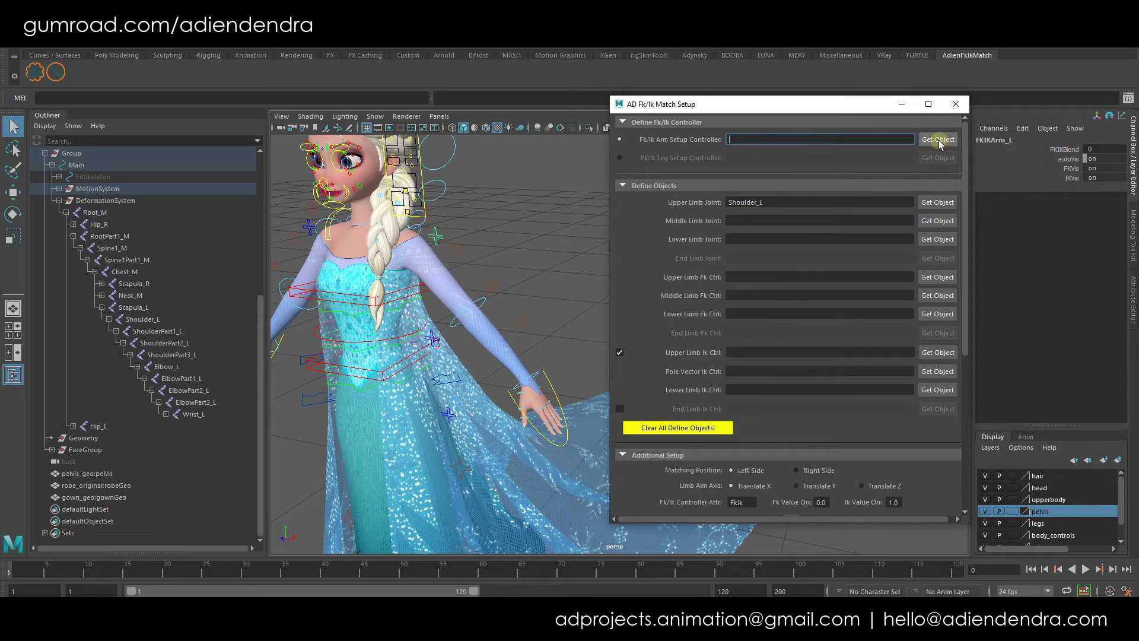
left_click(1053, 149)
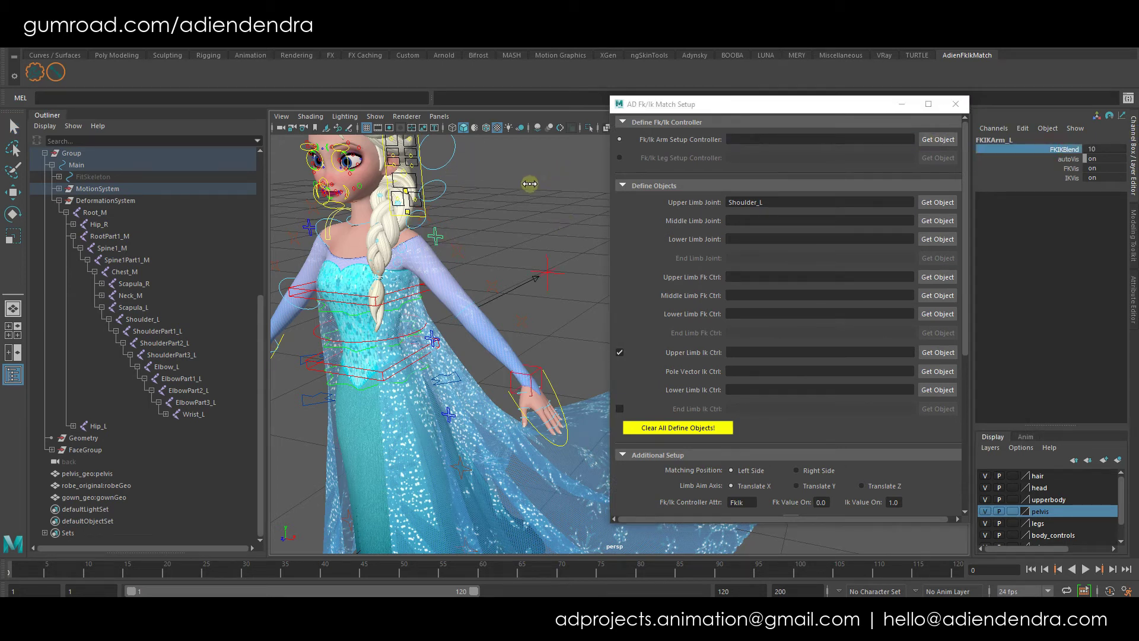
left_click(938, 139)
Assign Elbow_L as the Middle Limb Joint and Wrist_L as the Lower Limb Joint.
left_click(773, 222)
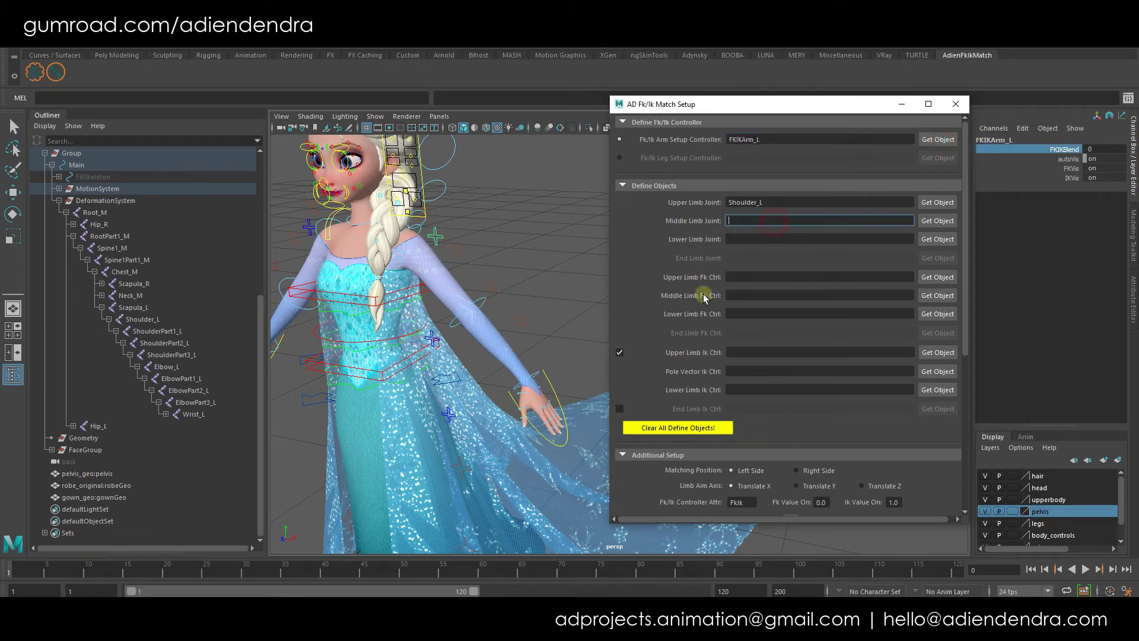
middle_click_drag(415, 354, 436, 314, "alt")
left_click(183, 373)
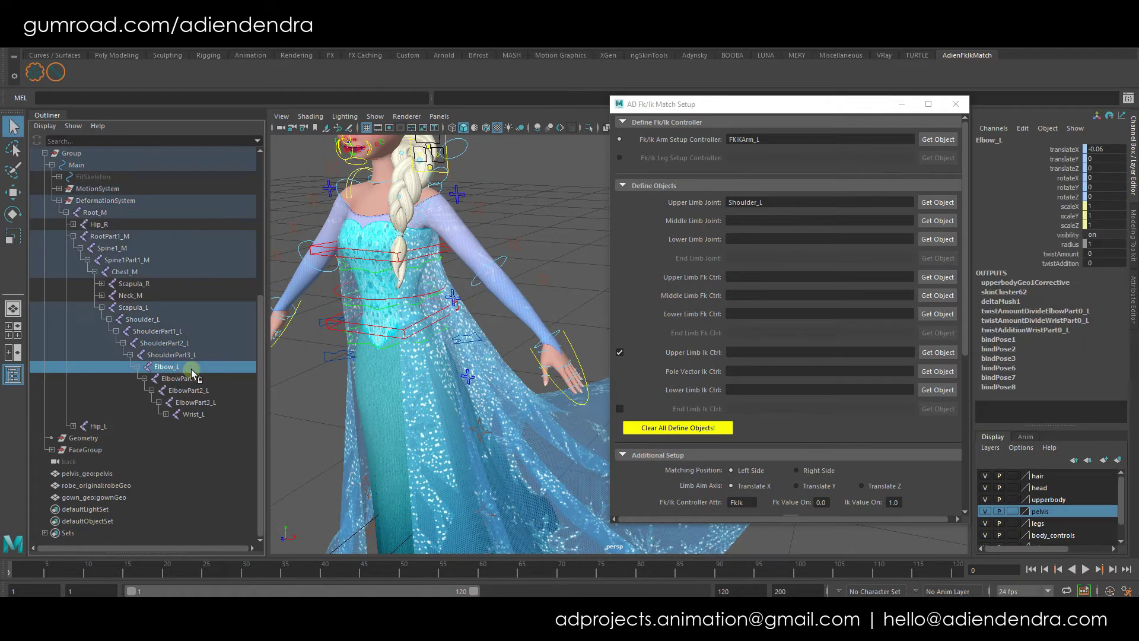
left_click(746, 221)
left_click(939, 221)
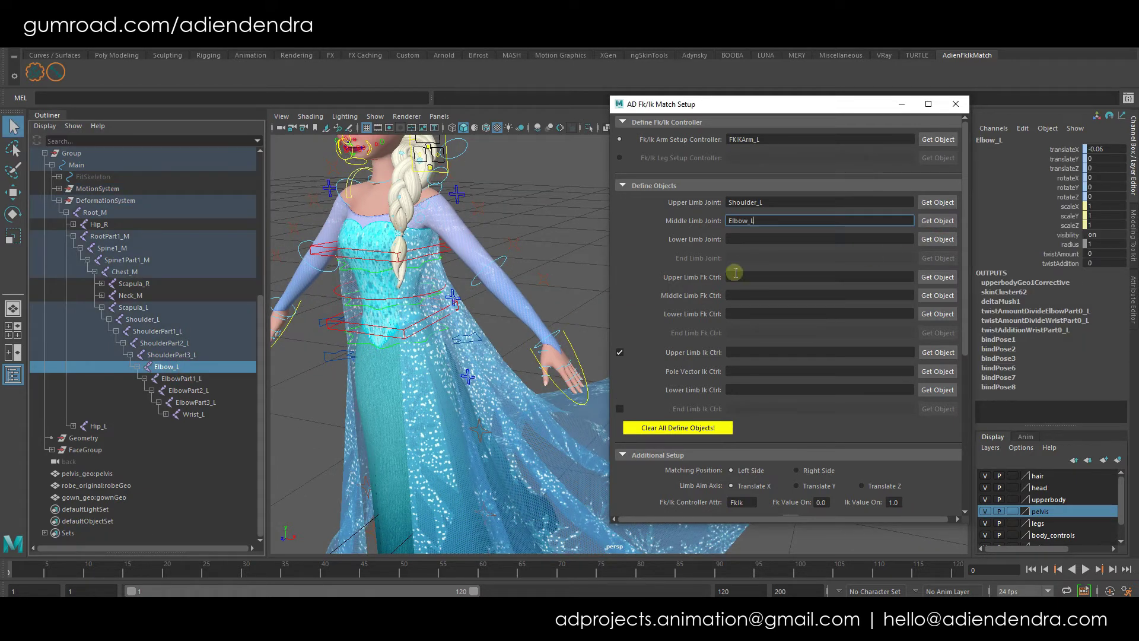
left_click(194, 414)
left_click(805, 239)
left_click(938, 239)
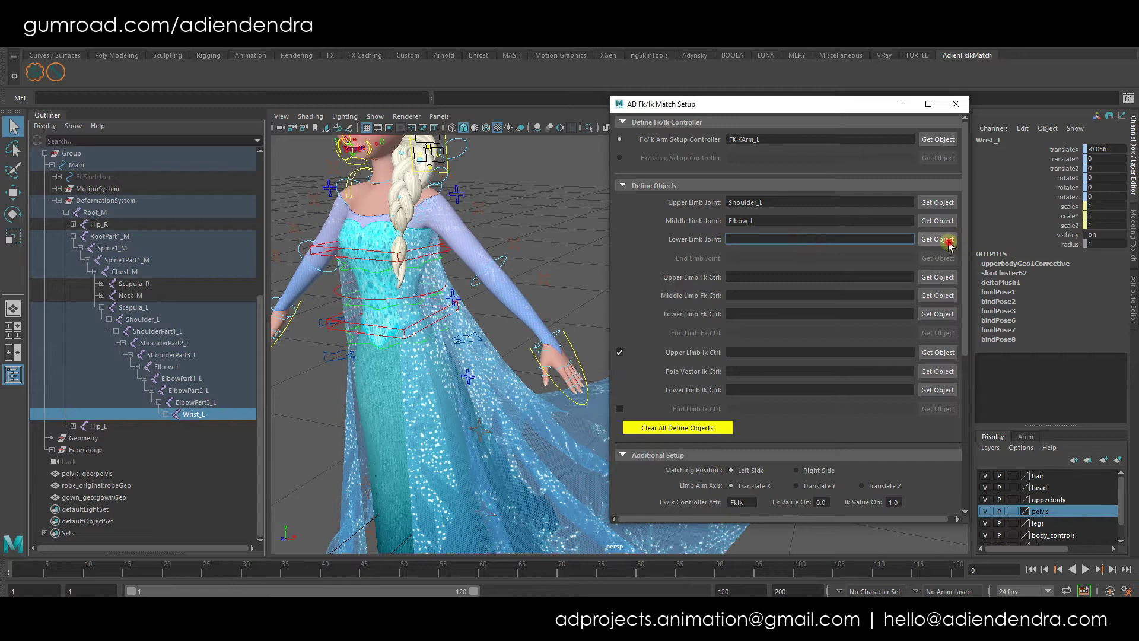
Assign FKShoulder_L, FKElbow_L and FKWrist_L as the Upper, Middle and Lower Limb Fk Ctrls.
left_click_drag(422, 412, 712, 106, "alt")
left_click_drag(534, 272, 527, 285, "alt")
middle_click_drag(482, 226, 491, 250, "alt")
left_click_drag(491, 249, 446, 203, "alt")
left_click(433, 205)
key("e")
key("ctrl+z")
left_click(976, 275)
left_click_drag(511, 246, 495, 272)
left_click(965, 297)
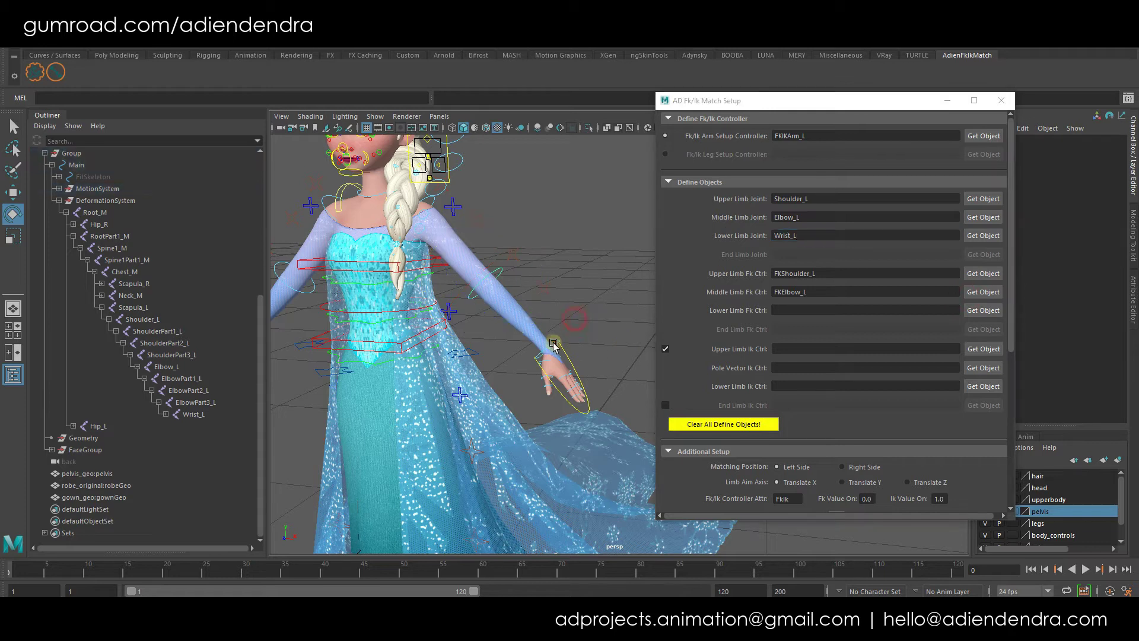
left_click(981, 306)
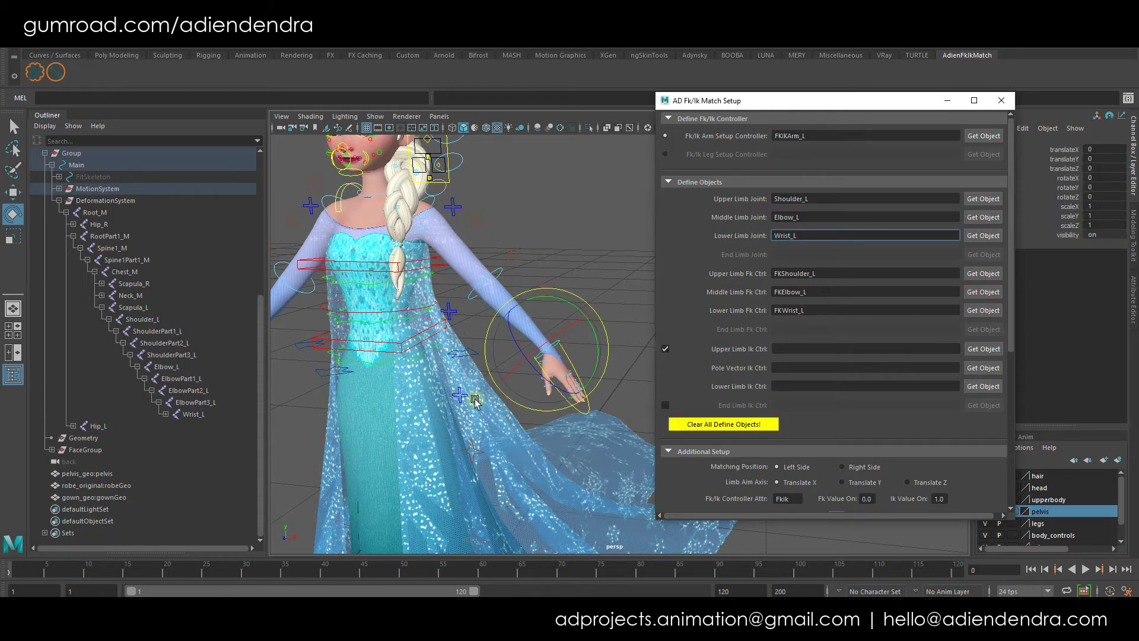
Set FKIKBlend on the left arm's FKIKArm_L control to 10 to show the Ik controls.
left_click_drag(472, 399, 467, 369, "alt")
right_click_drag(465, 386, 491, 429, "alt")
left_click(573, 262)
middle_click_drag(528, 274, 564, 308, "alt")
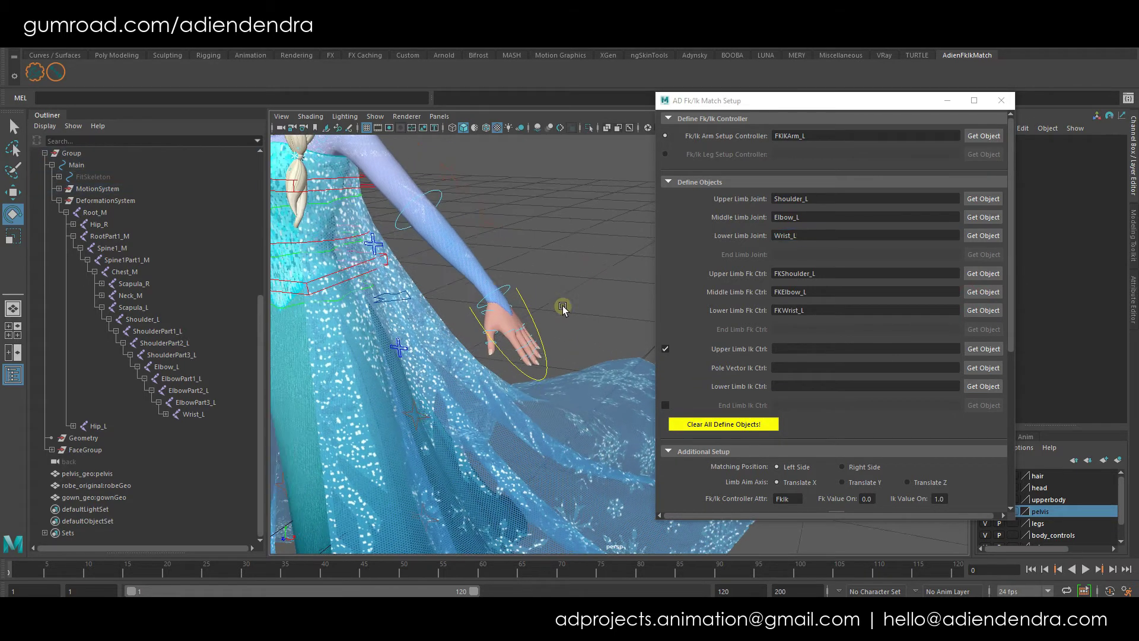
right_click_drag(516, 243, 465, 191, "alt")
middle_click_drag(444, 173, 449, 181, "alt")
left_click(449, 182)
left_click(1062, 151)
middle_click_drag(471, 264, 500, 276)
left_click_drag(509, 322, 494, 321, "alt")
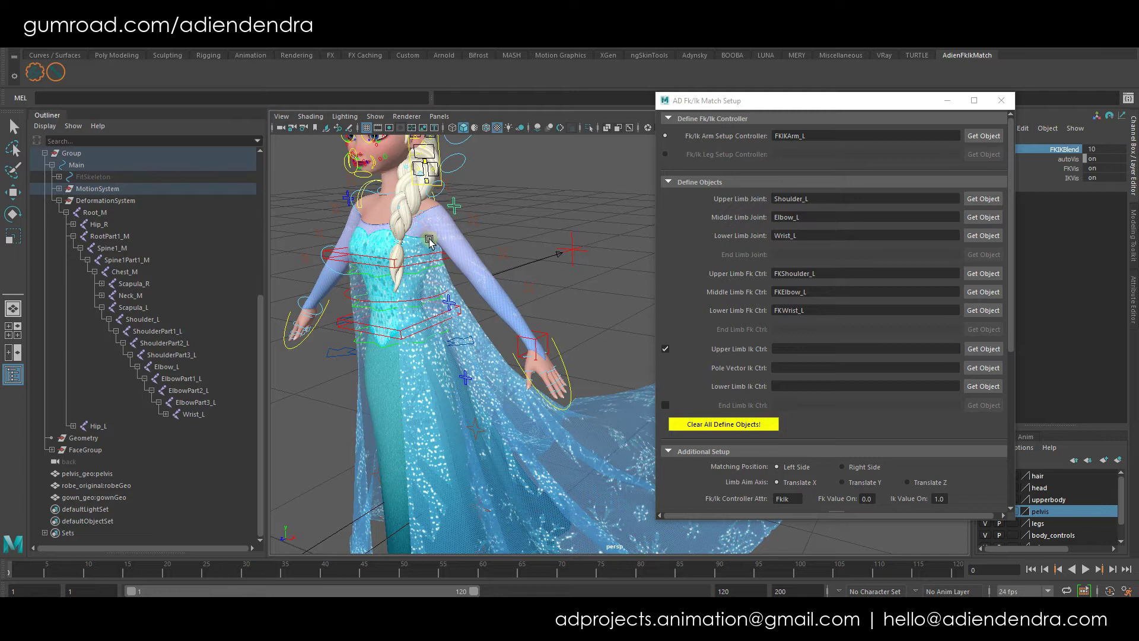
Disable the Upper Limb Ik Ctrl entry and assign PoleArm_L as the Pole Vector Ik Ctrl.
left_click(677, 350)
left_click(573, 251)
key("e")
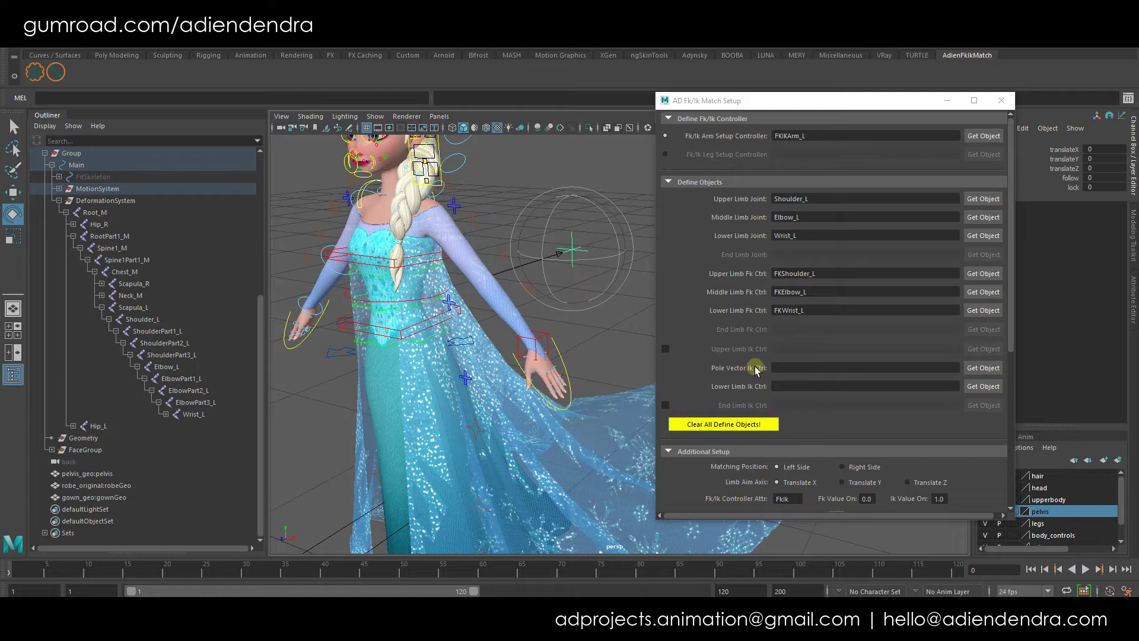
left_click(983, 368)
Assign the left wrist's Ik control IKArm_L as the Lower Limb Ik Ctrl.
left_click(550, 338)
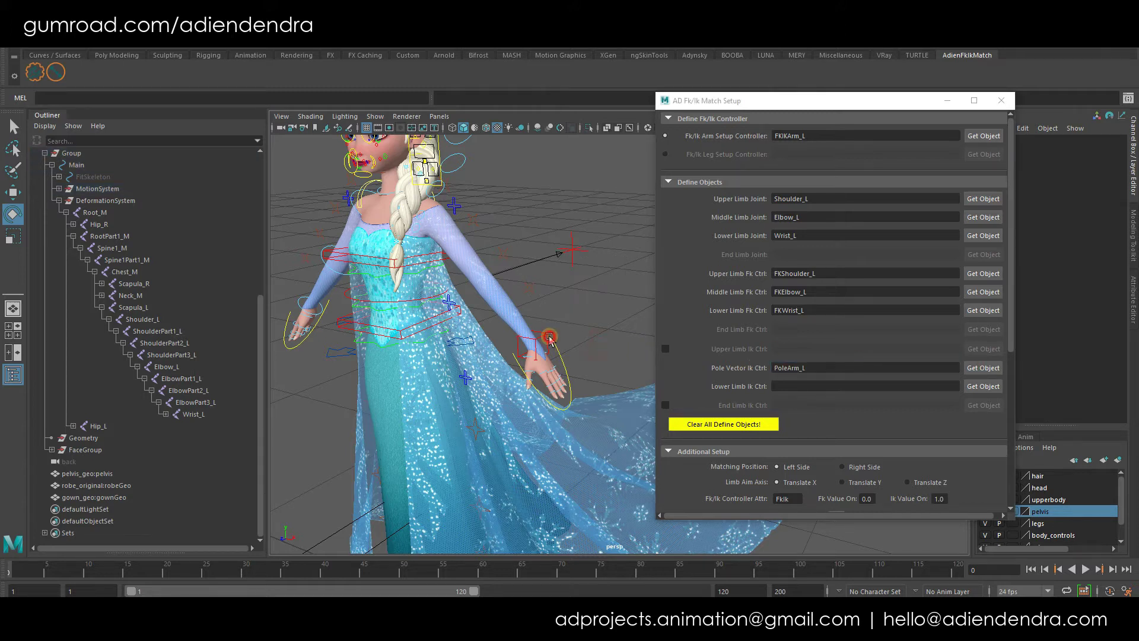
left_click(550, 338)
key("w")
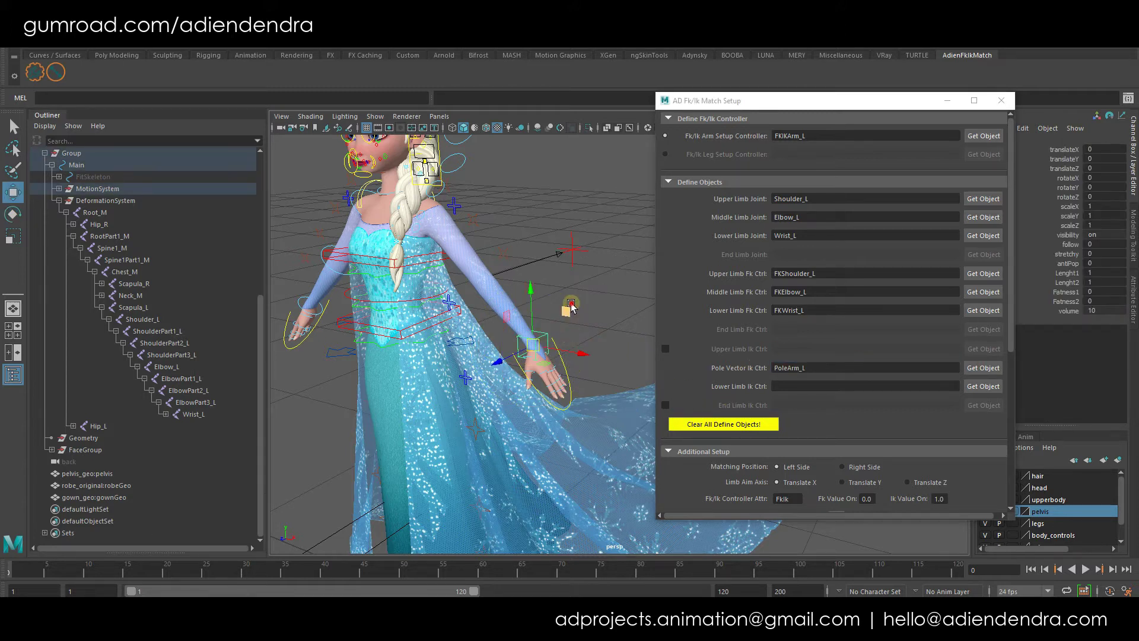
left_click(802, 386)
left_click(982, 386)
Examine the Additional Setup options for matching position and limb aim axis alongside the rig's left arm.
middle_click_drag(500, 365, 500, 316, "alt")
left_click_drag(500, 317, 522, 335, "alt")
scroll(772, 378, "down", 3)
scroll(770, 382, "up", 2)
left_click_drag(829, 96, 829, 35)
scroll(851, 148, "up", 1)
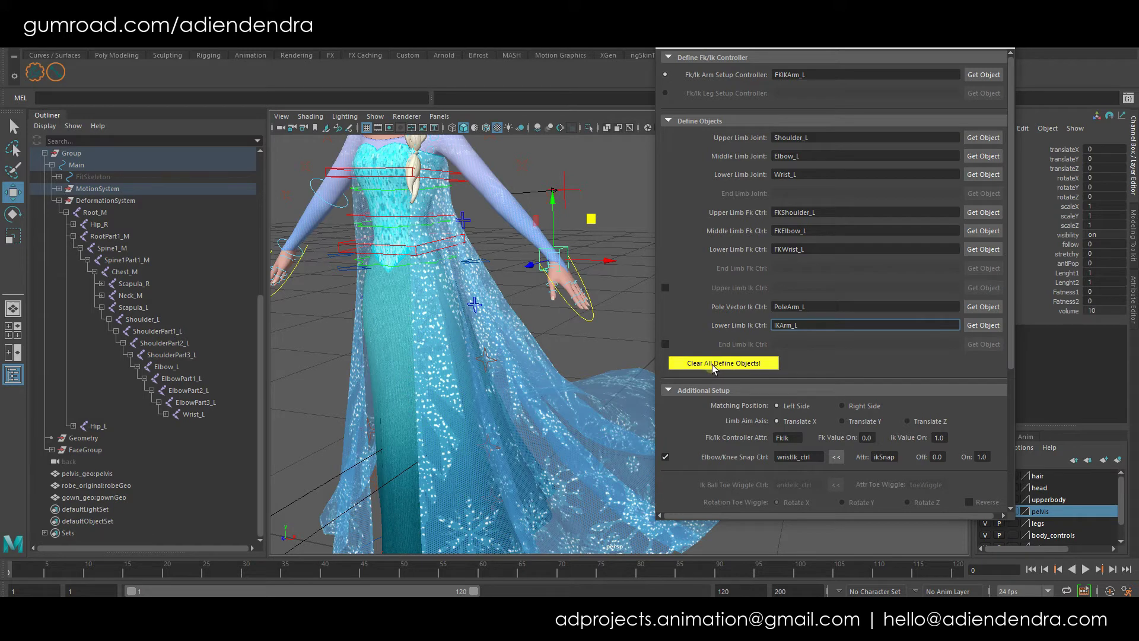
scroll(715, 371, "down", 2)
middle_click_drag(529, 311, 519, 336, "alt")
left_click_drag(498, 336, 550, 358, "alt")
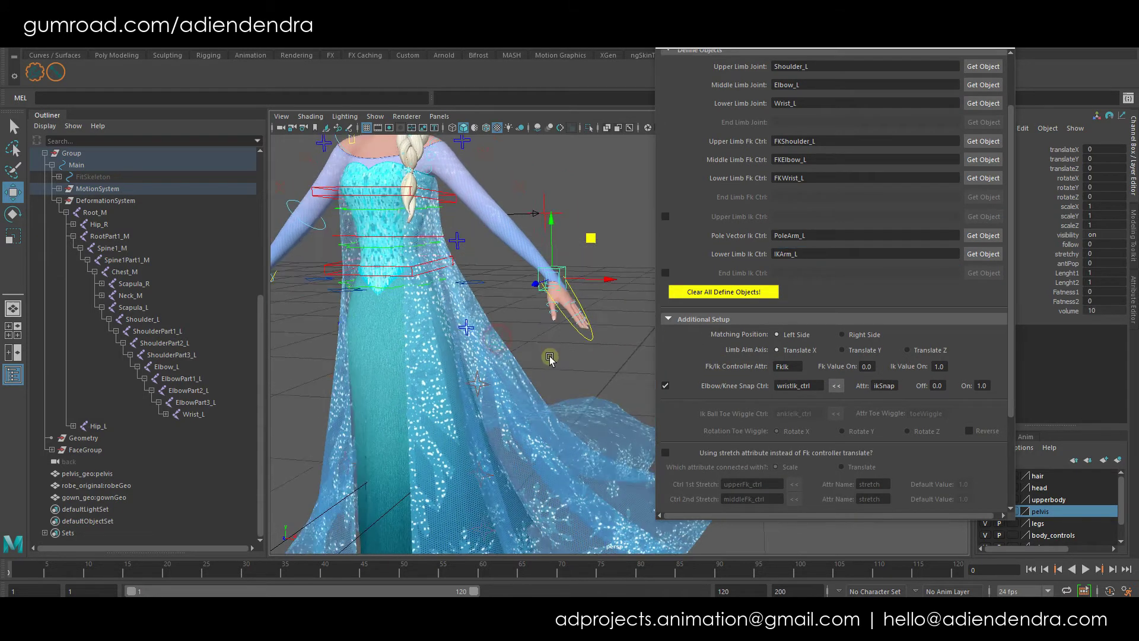
middle_click_drag(549, 358, 514, 394, "alt")
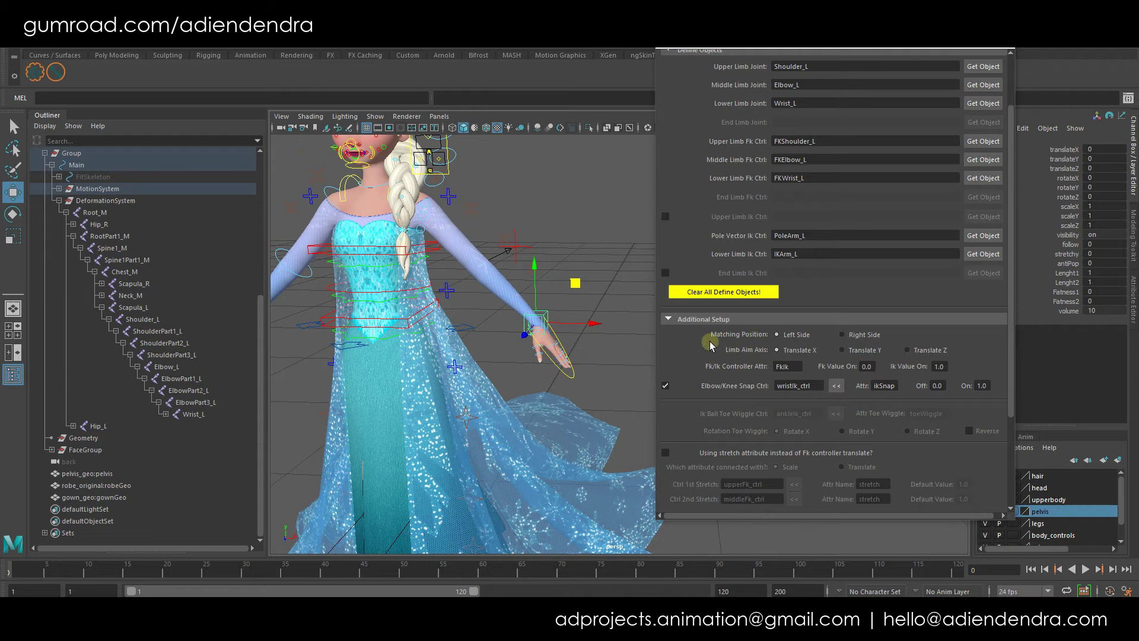
middle_click_drag(532, 341, 568, 336, "alt")
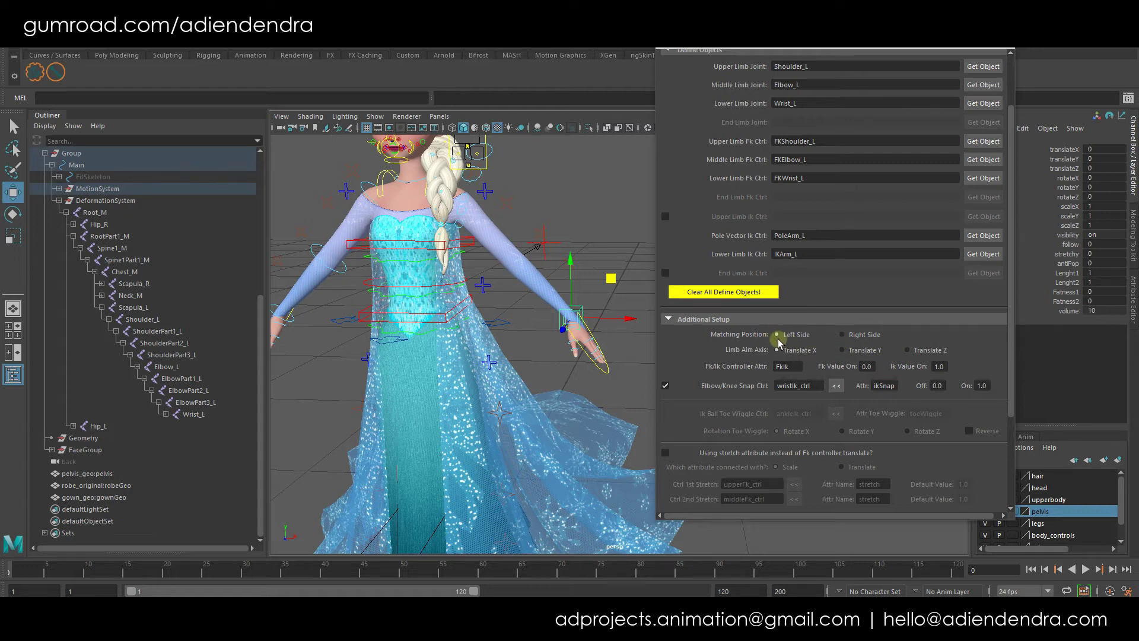
left_click_drag(571, 369, 576, 363, "alt")
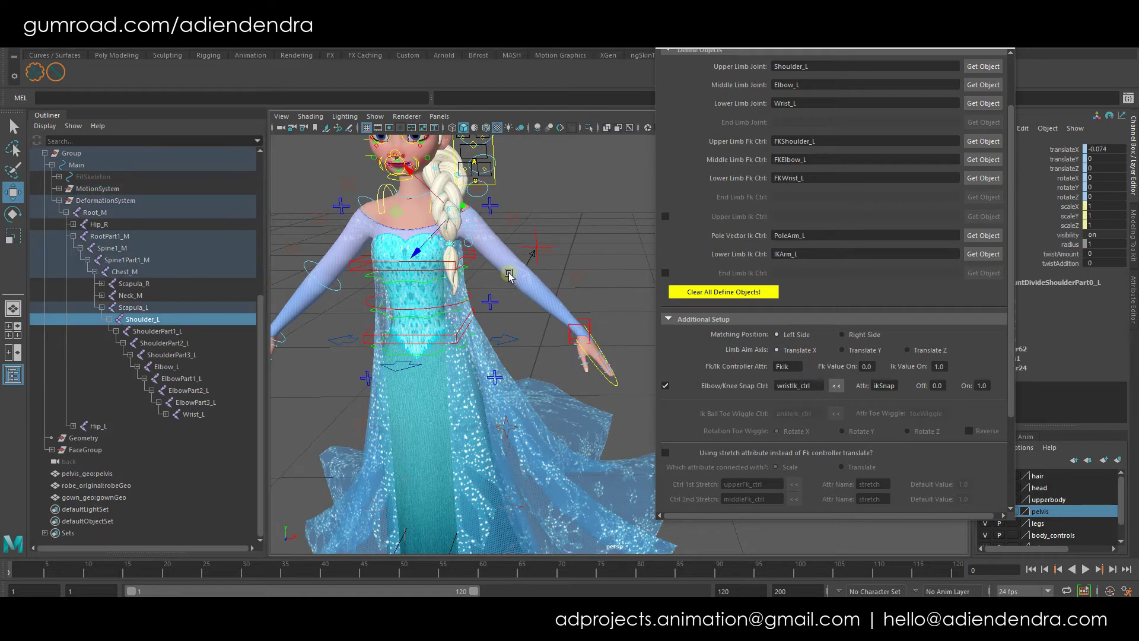
Check the axis orientation of the left shoulder, elbow and wrist joints and choose Translate X as the Limb Aim Axis.
left_click_drag(540, 234, 514, 302, "alt")
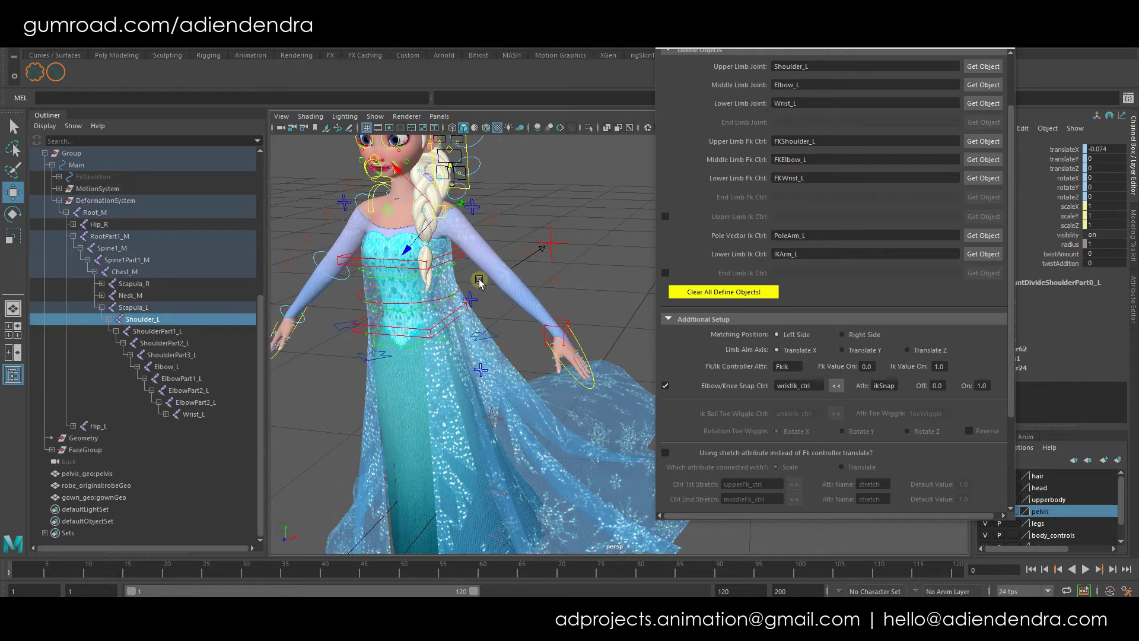
left_click(175, 368)
left_click(204, 414)
left_click(176, 367)
left_click(142, 319)
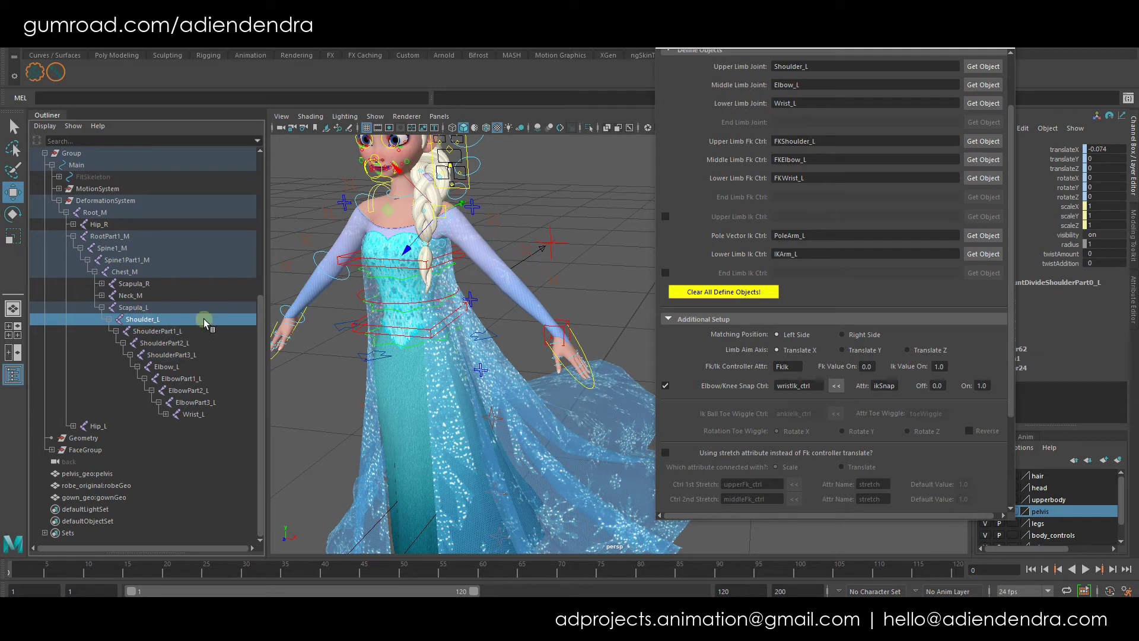
left_click(168, 366)
left_click(809, 353)
scroll(480, 260, "up", 3)
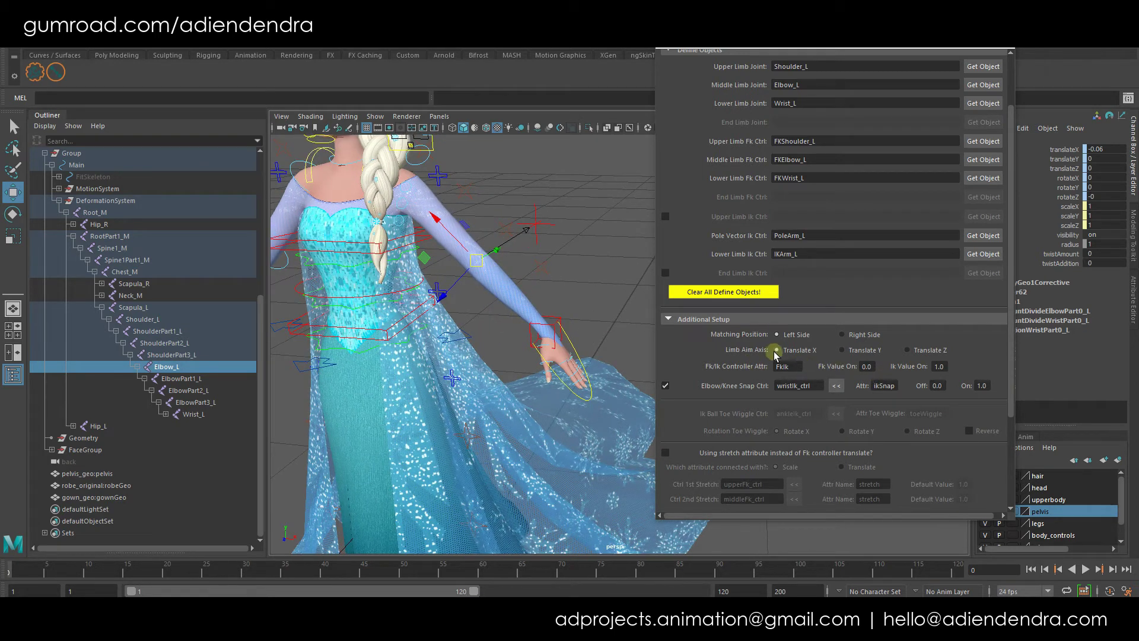
Select the FKIKArm_L control and set the Fk/Ik Controller Attr to FKIKBlend.
left_click_drag(419, 278, 415, 204, "alt")
left_click_drag(563, 337, 551, 288, "alt")
left_click_drag(573, 350, 511, 206, "alt")
left_click(500, 190)
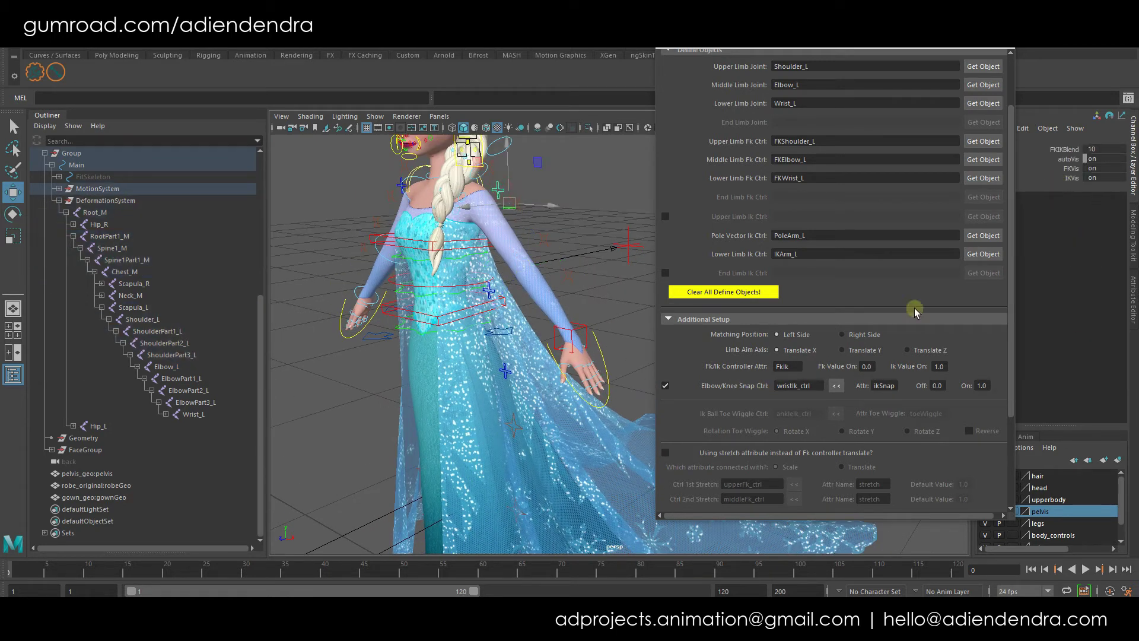
double_click(788, 366)
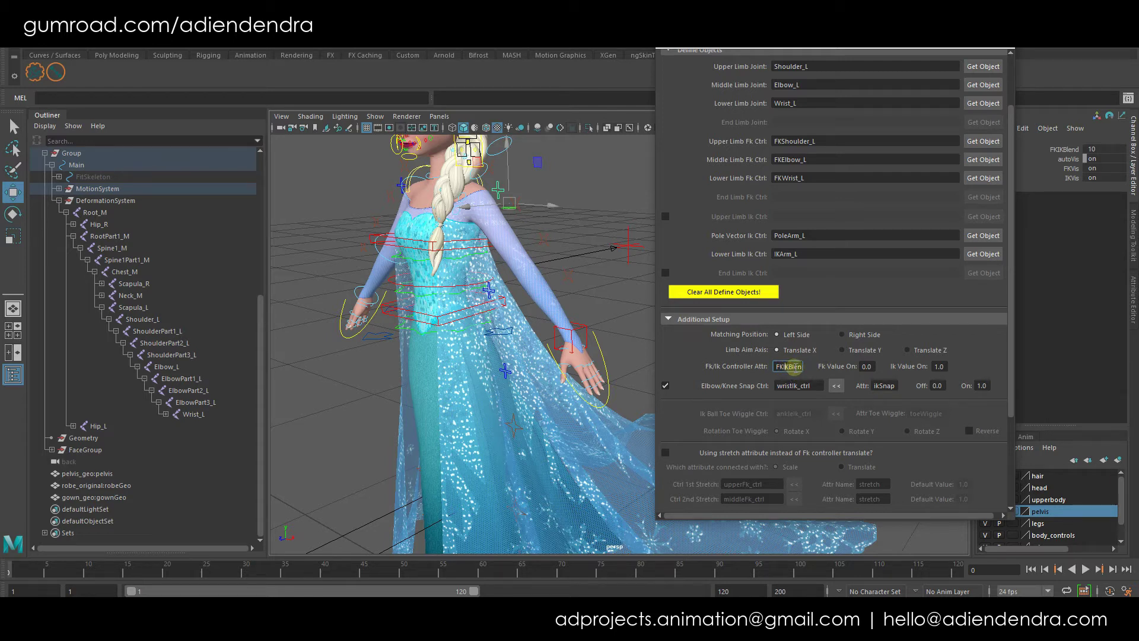
scroll(795, 373, "down", 3)
scroll(791, 372, "up", 1)
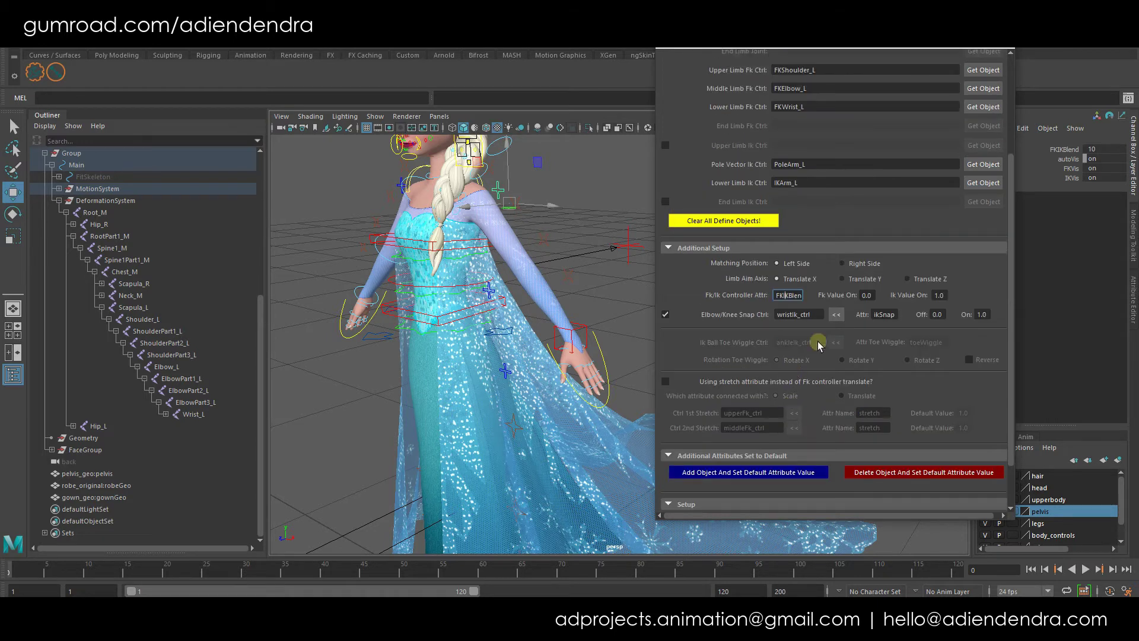
Test the control's FKIKBlend at 0 for the Fk state and set Ik Value On to 10.0.
left_click(1065, 149)
middle_click_drag(518, 271, 308, 277)
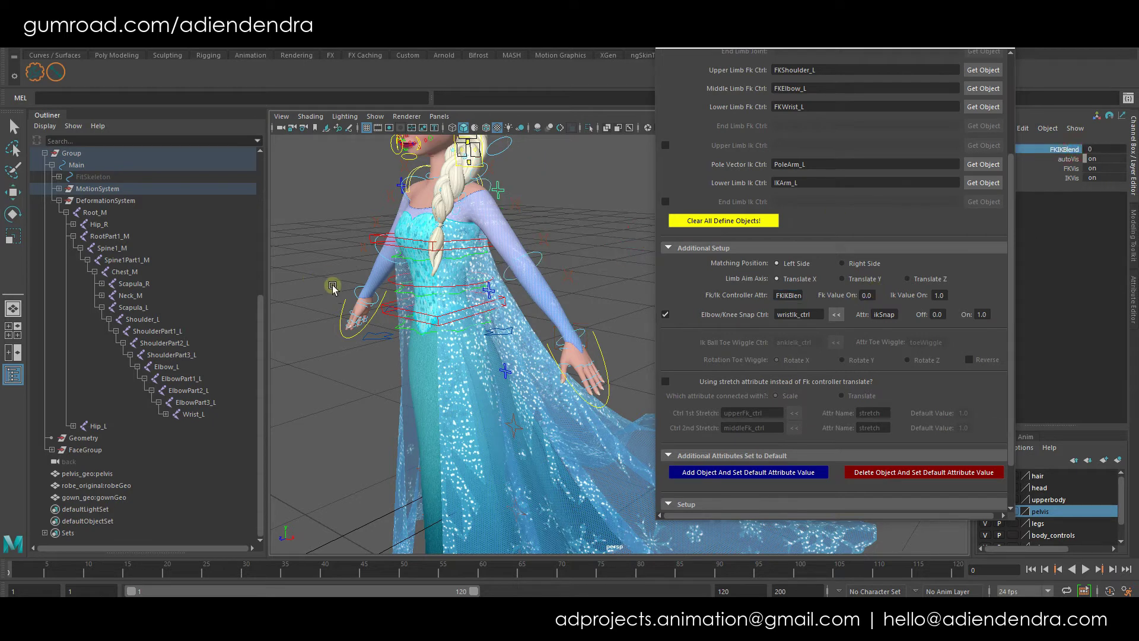
left_click(853, 293)
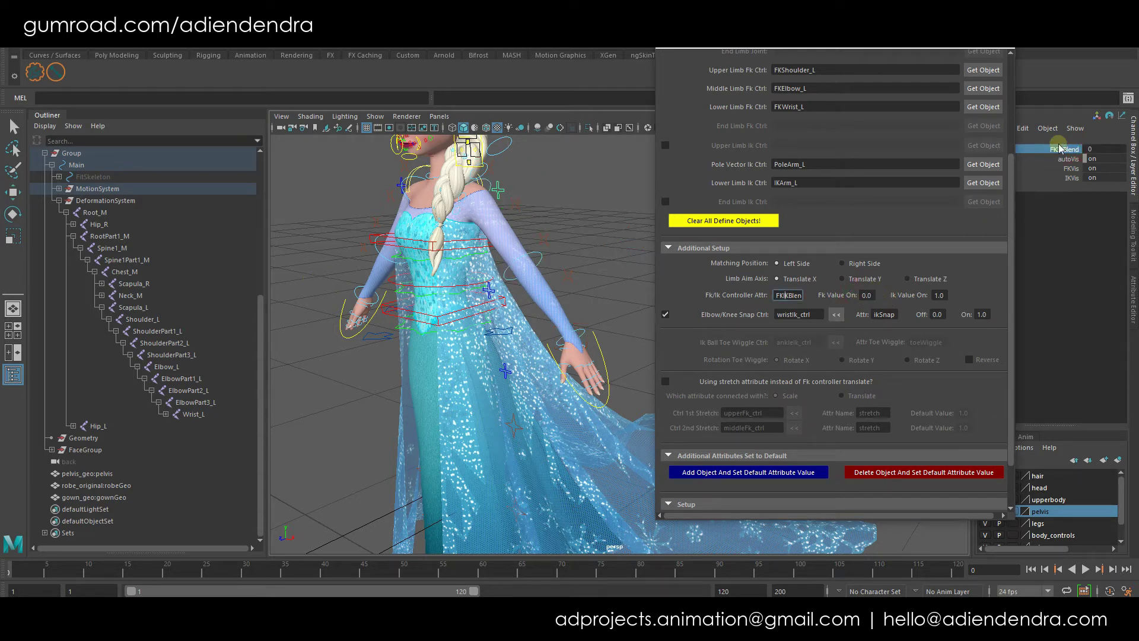
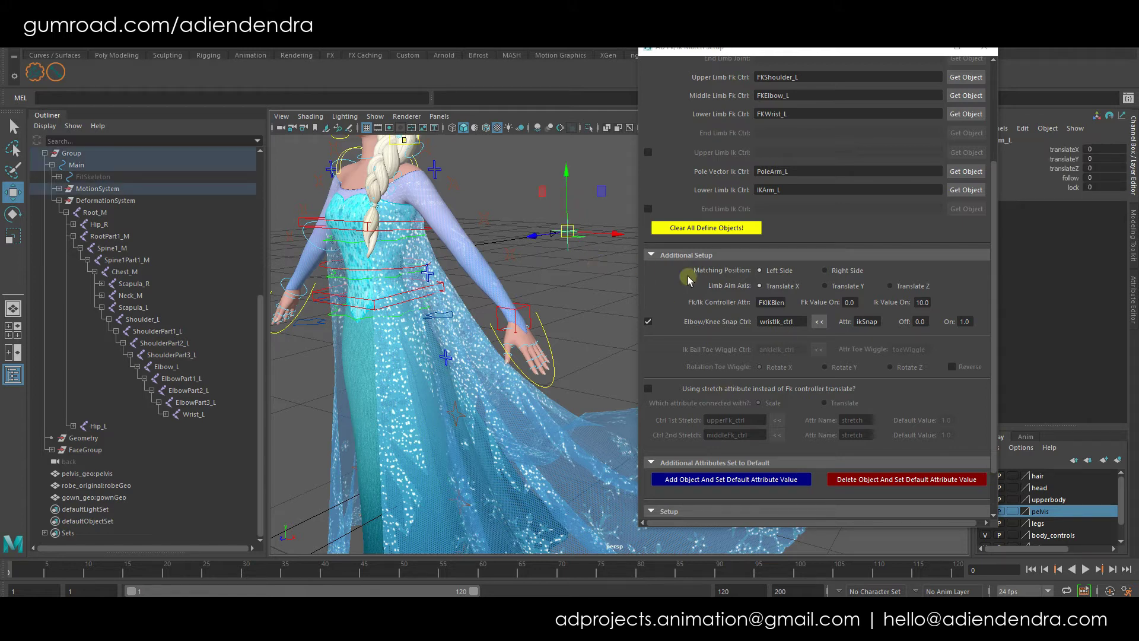
Set the Elbow/Knee Snap Ctrl to PoleArm_L with the attribute lock, Off value 0.0 and On value 10.0.
left_click(820, 321)
double_click(868, 322)
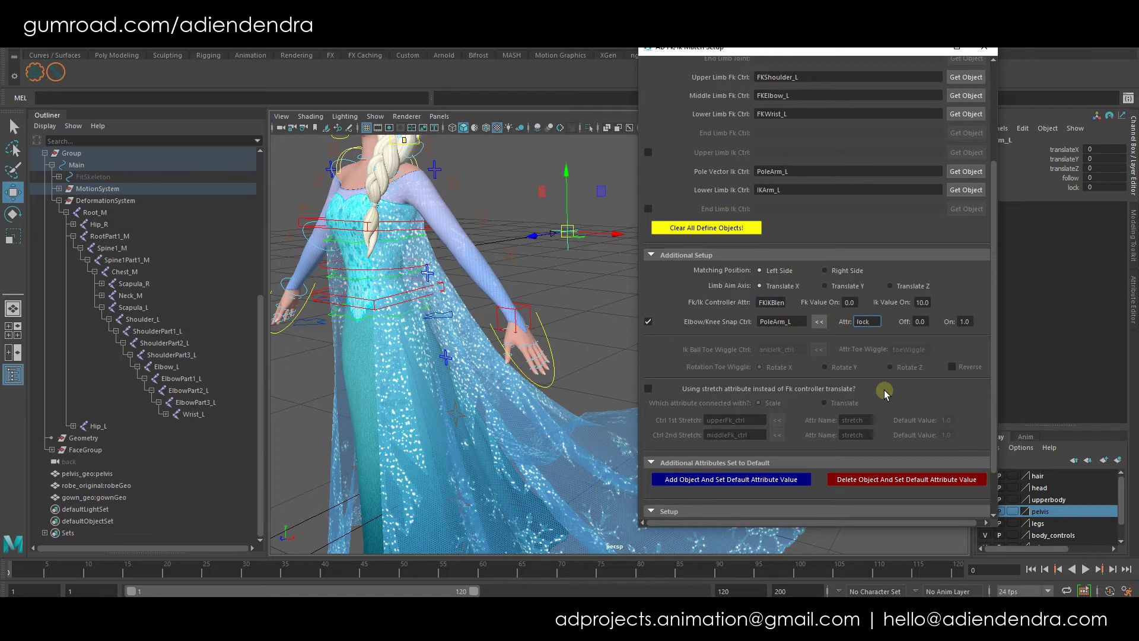
left_click(1072, 188)
double_click(919, 321)
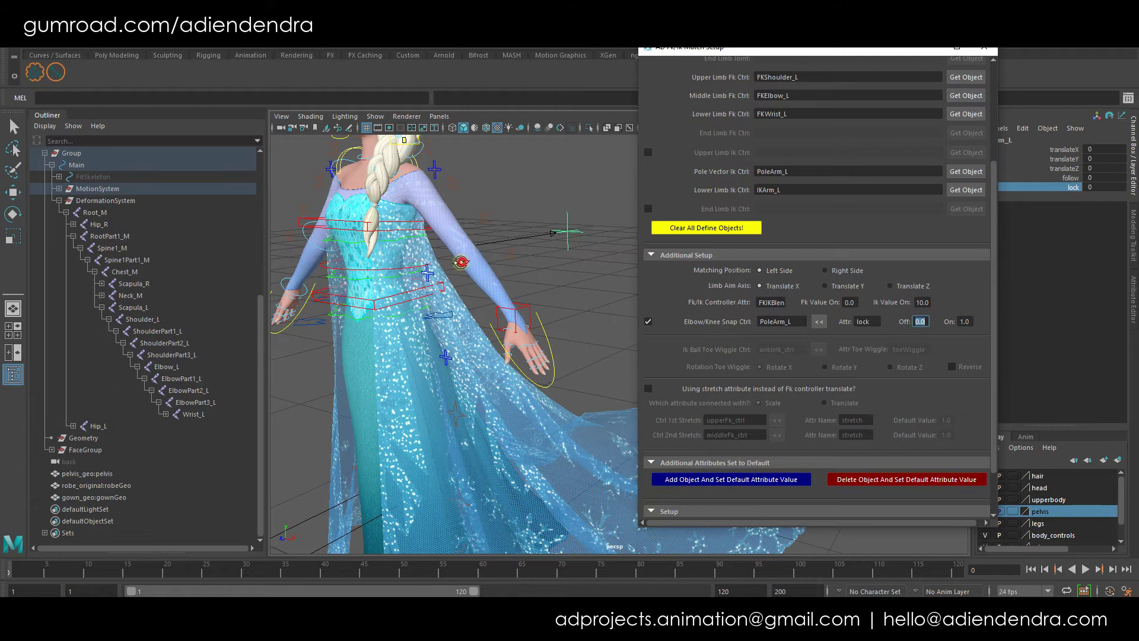
left_click_drag(460, 262, 454, 266, "alt")
middle_click_drag(507, 232, 334, 253)
double_click(964, 321)
left_click(922, 302)
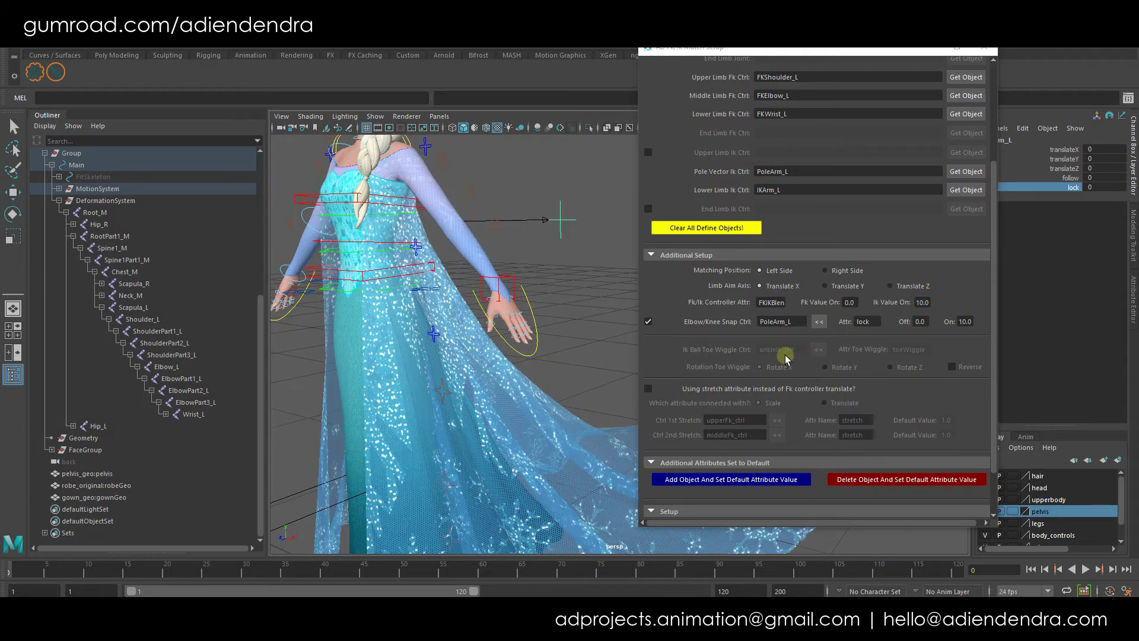
left_click_drag(577, 323, 567, 312, "alt")
middle_click_drag(545, 239, 511, 341, "alt")
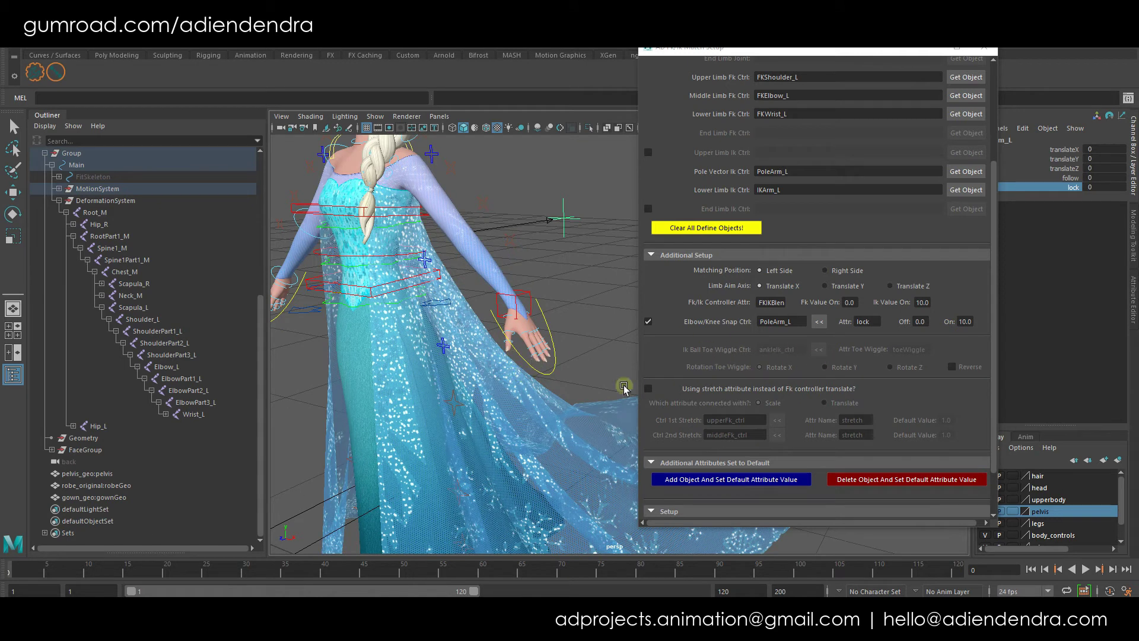
scroll(624, 389, "down", 3)
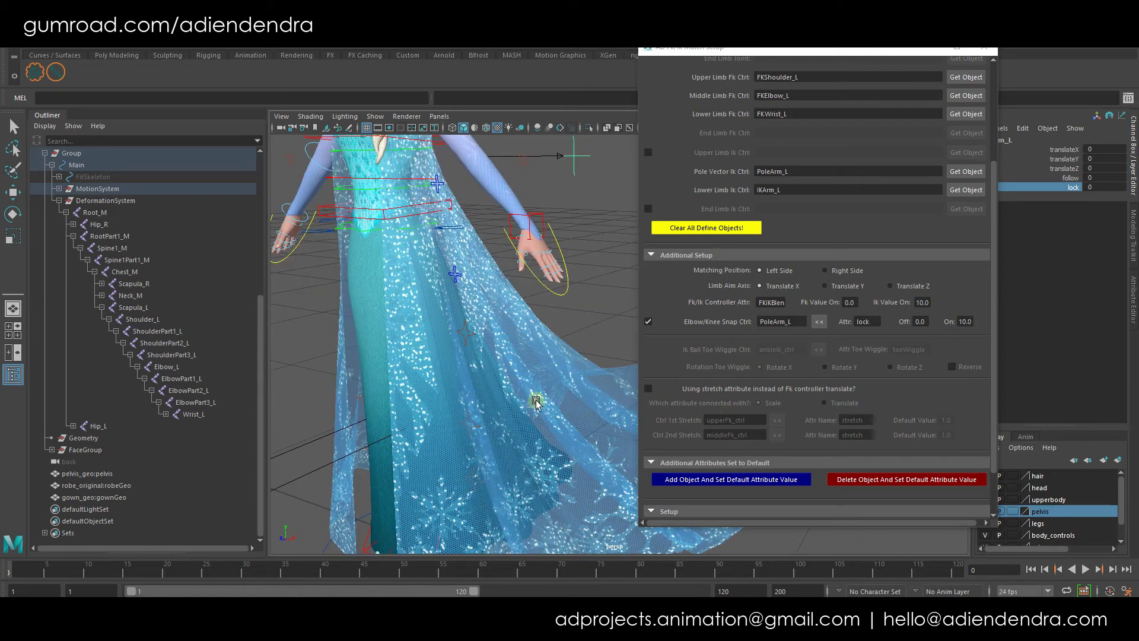
Test translating the left Fk elbow control in the viewport and undo the moves.
left_click(460, 212)
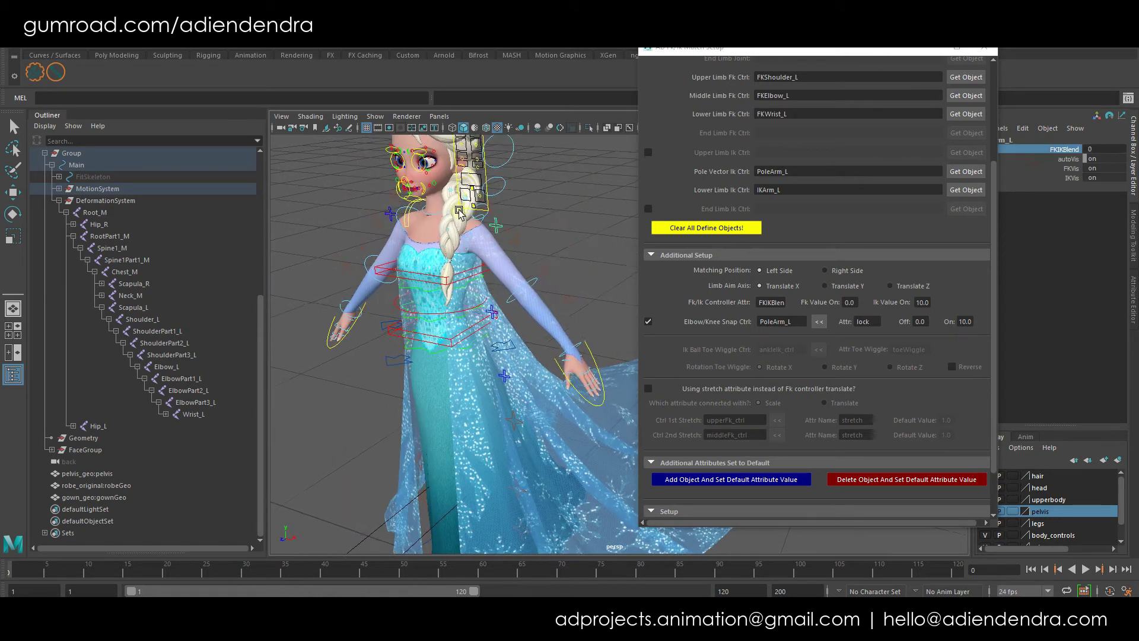
middle_click_drag(460, 212, 462, 213, "alt")
left_click(520, 300)
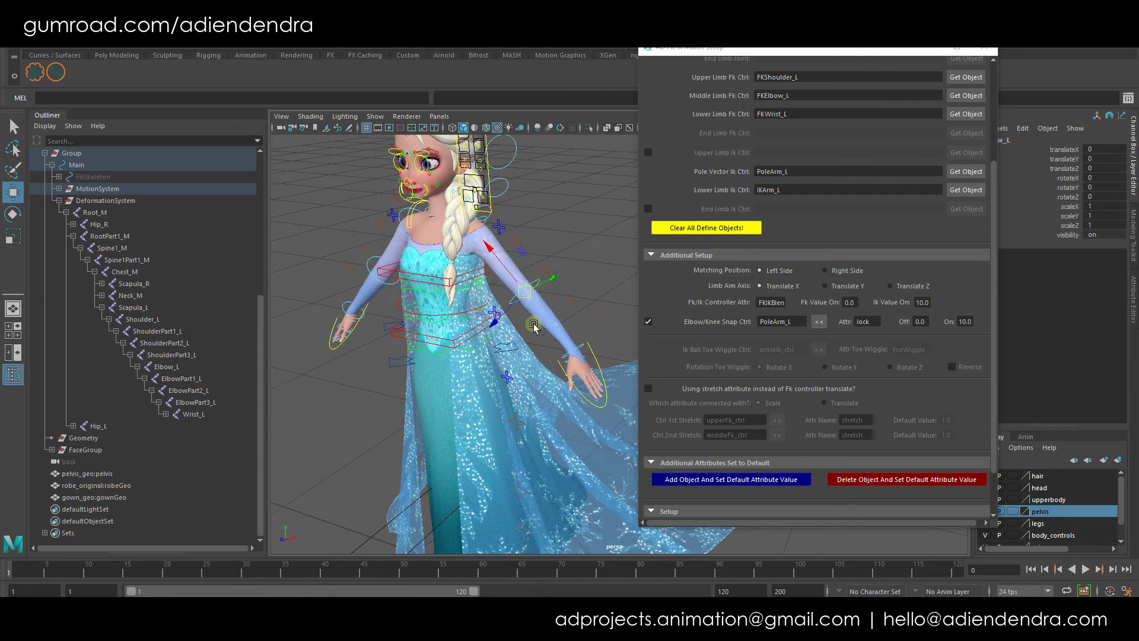
left_click_drag(525, 292, 570, 323)
key("ctrl+z")
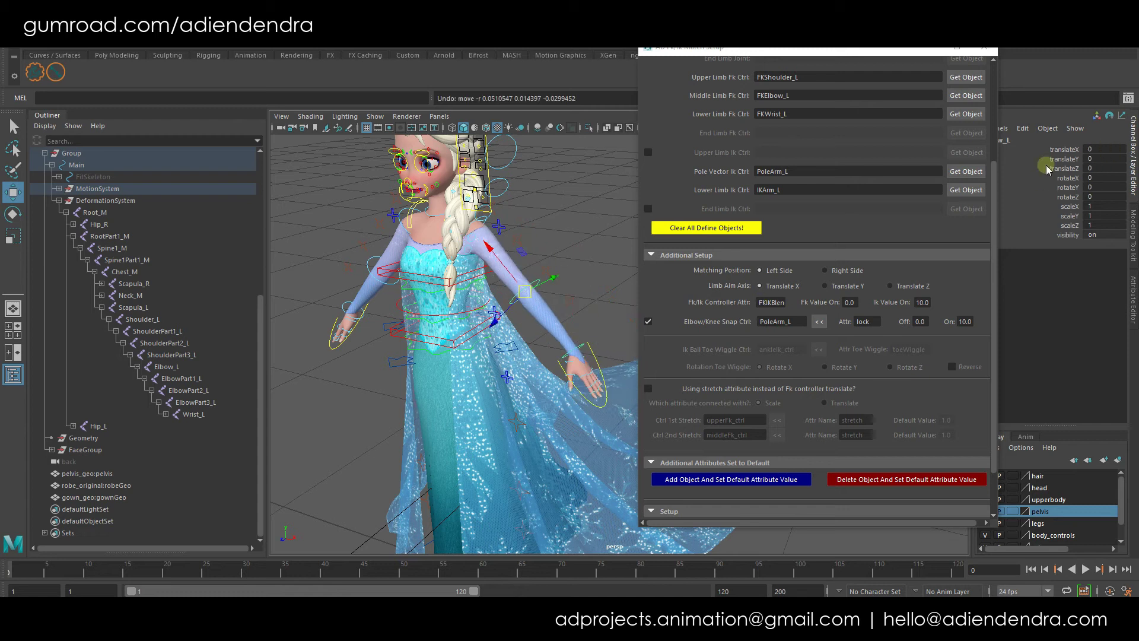
left_click_drag(524, 294, 544, 308)
key("ctrl+z")
Select the left Fk wrist control and try out the option for using a stretch attribute instead of Fk controller translate, leaving it disabled.
left_click(582, 346)
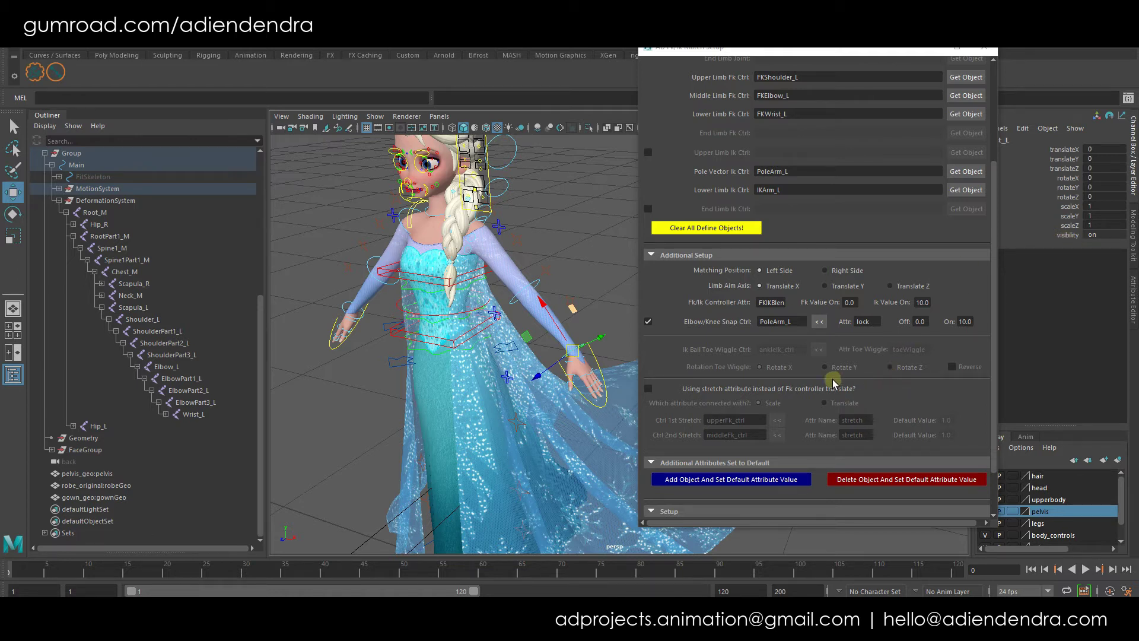
left_click(648, 389)
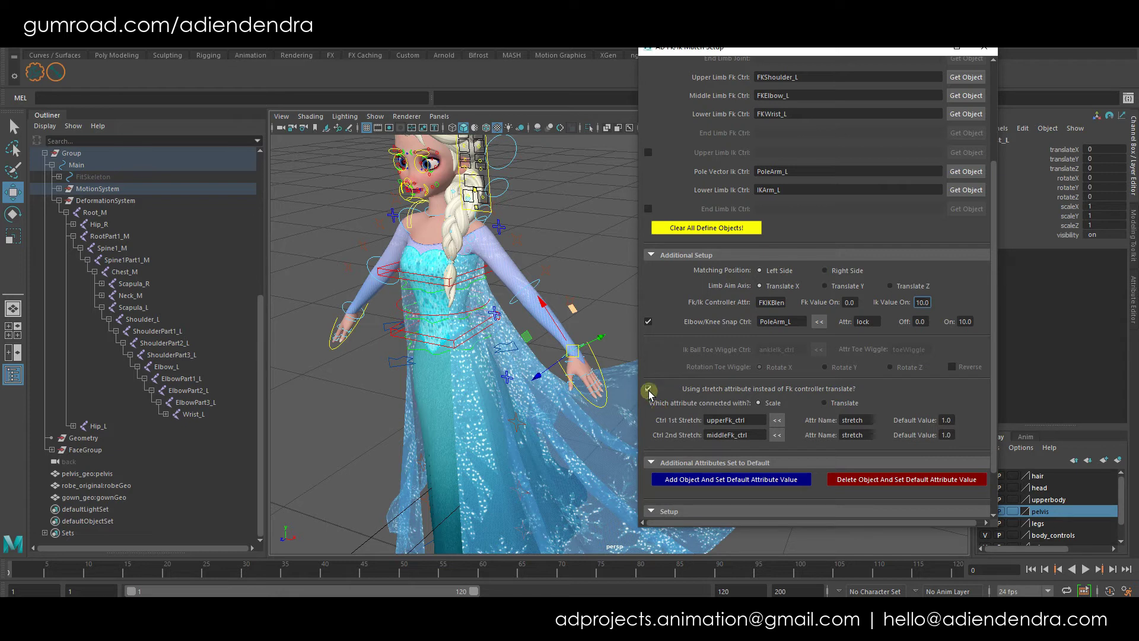
left_click(648, 389)
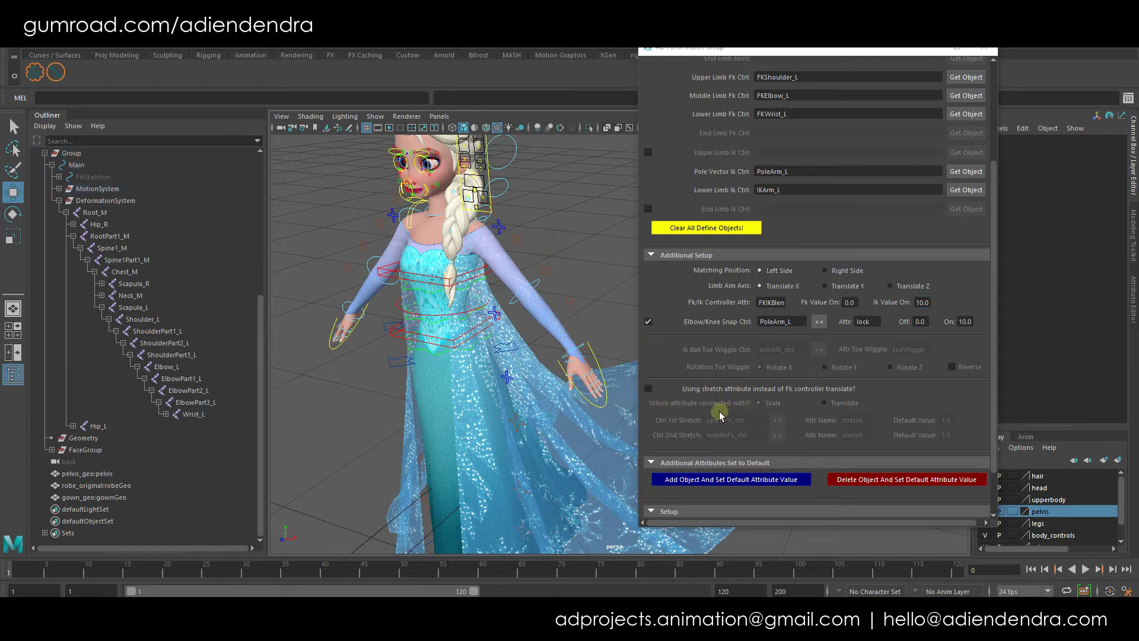
Examine the extra attributes of the left arm's Ik control, such as follow, stretchy and antiPop.
middle_click_drag(576, 384, 553, 301, "alt")
scroll(700, 375, "down", 2)
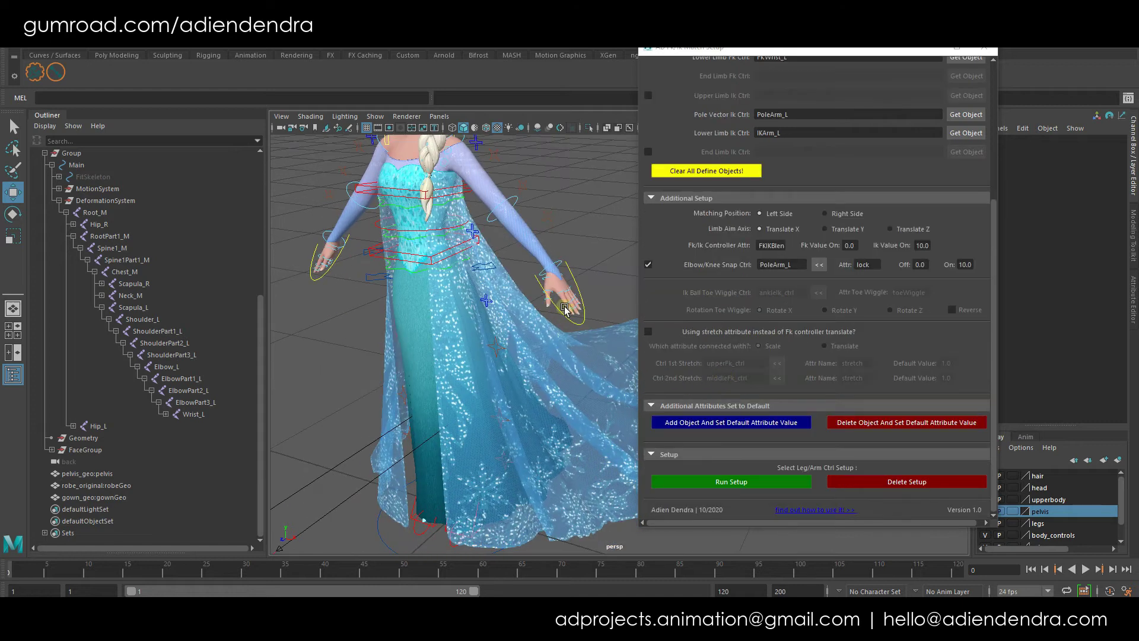
middle_click_drag(555, 228, 551, 315, "alt")
left_click(474, 234)
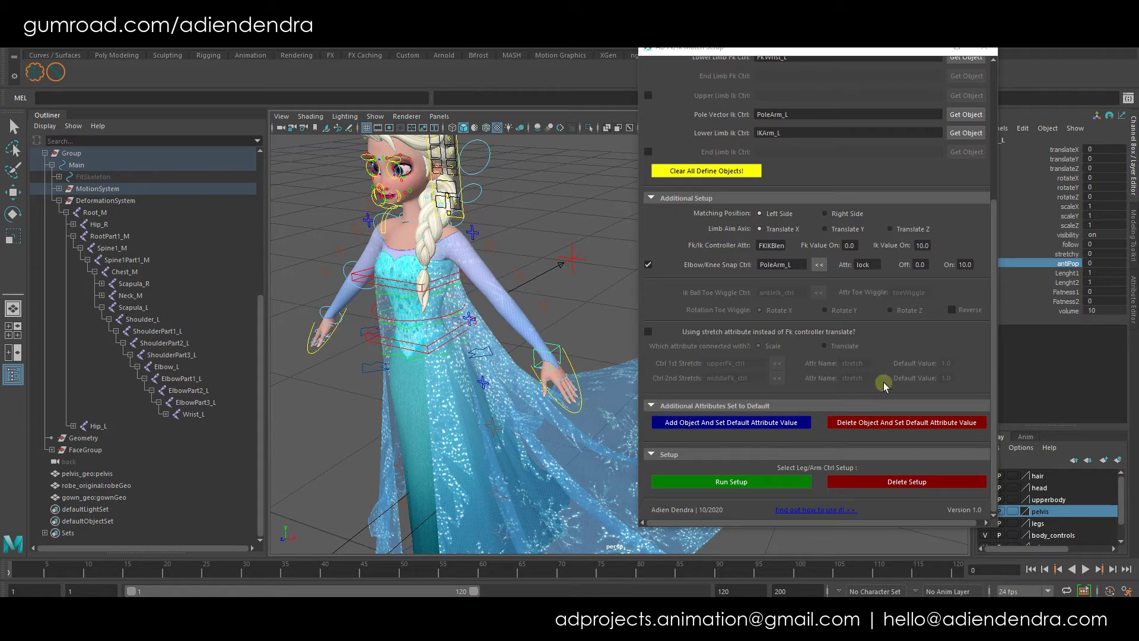
left_click(572, 291)
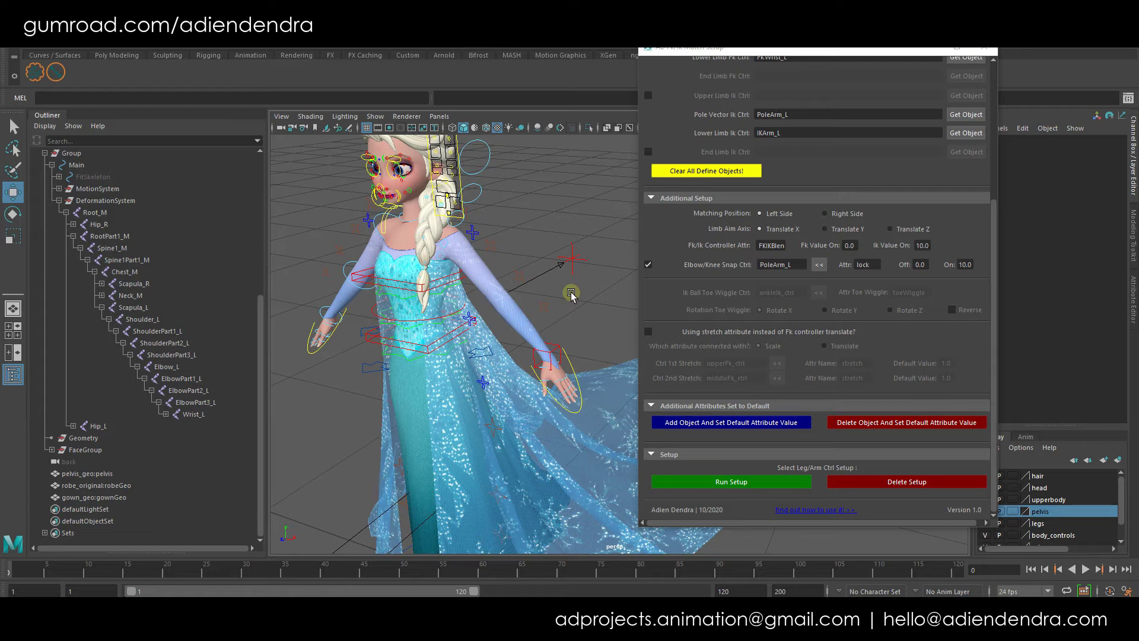
Add a first object row under Additional Attributes Set to Default and select the IKArm_L control.
left_click(725, 422)
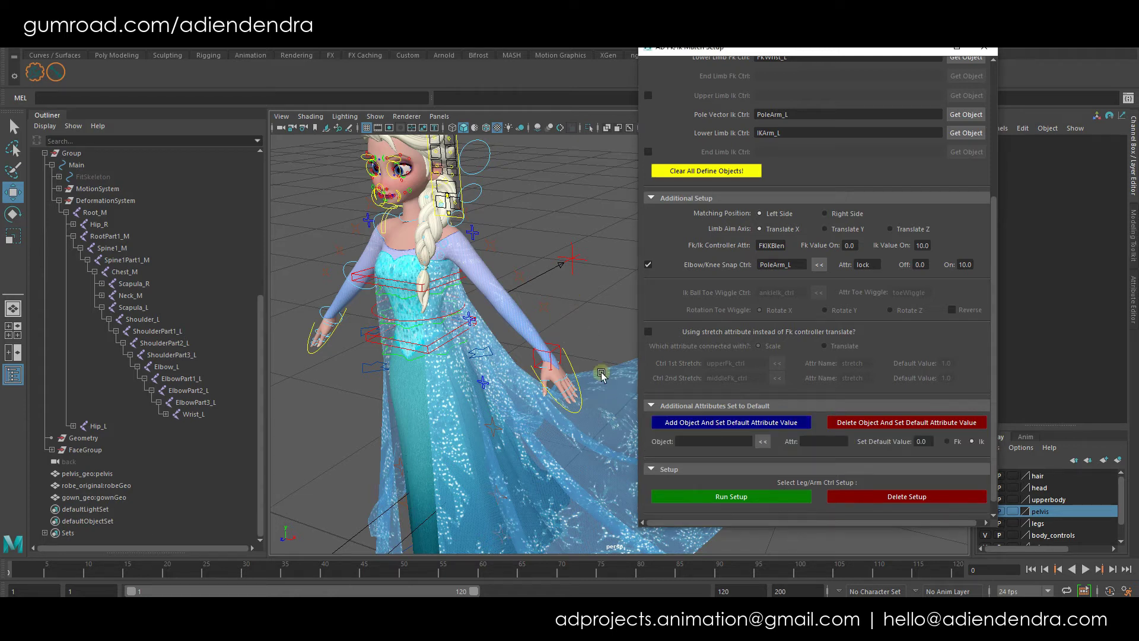
left_click(560, 351)
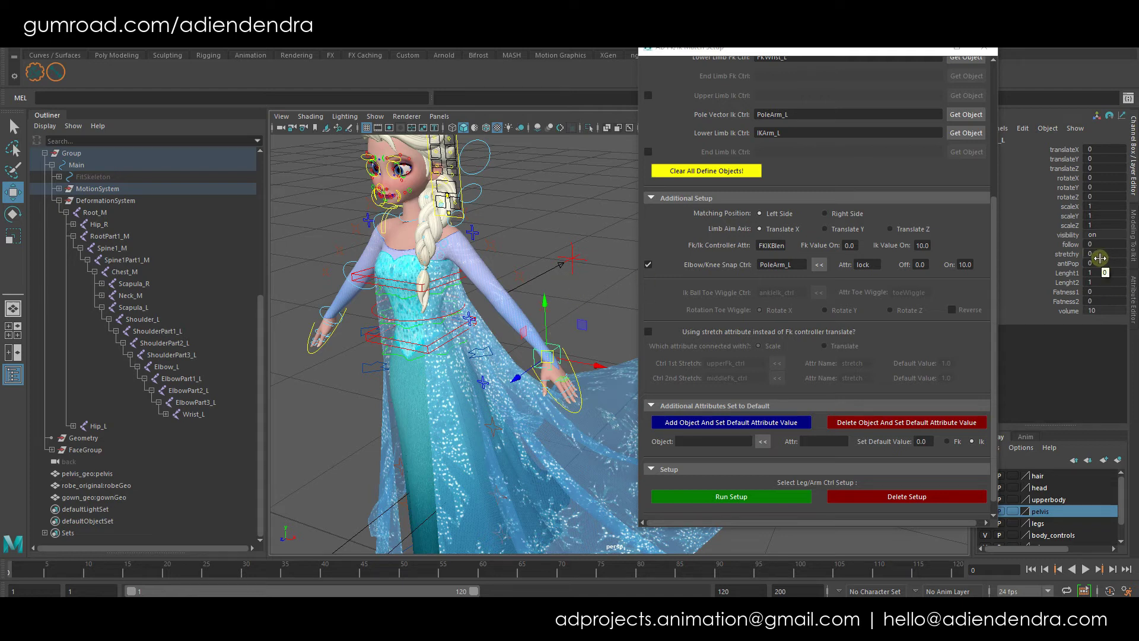
left_click(922, 442)
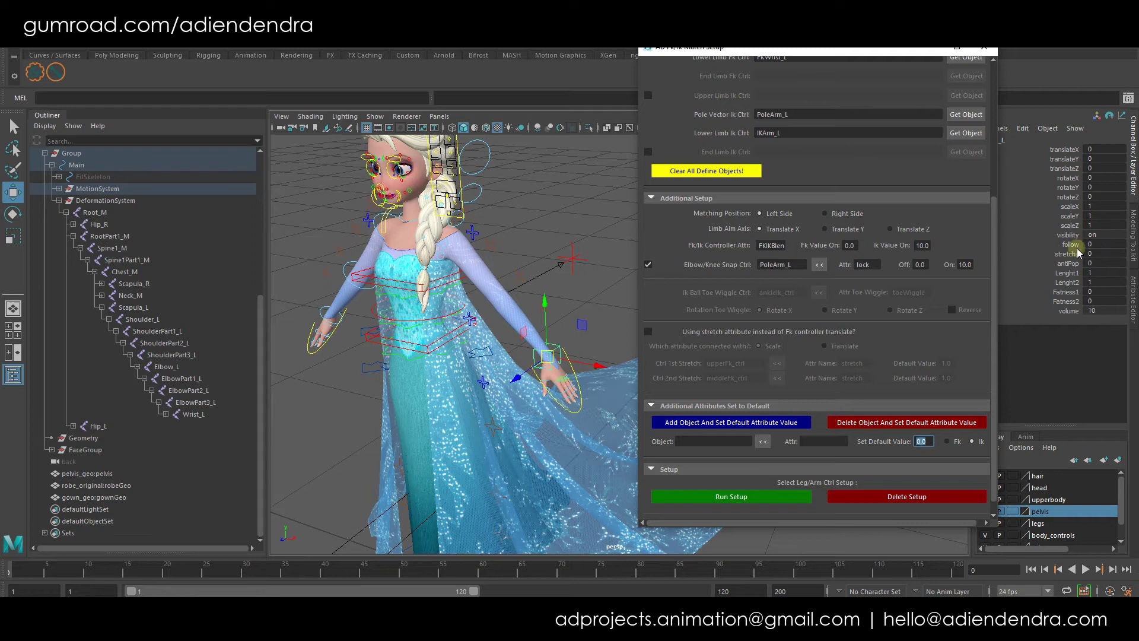
Add four more object rows to the additional default attributes for a total of five.
scroll(895, 446, "down", 1)
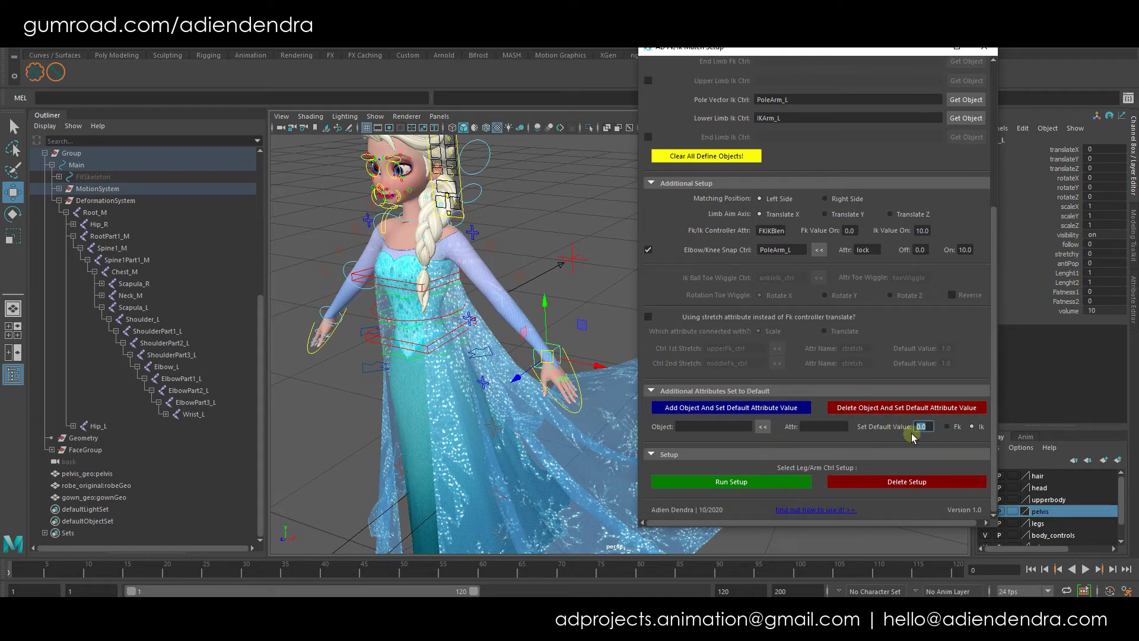
scroll(807, 439, "up", 3)
scroll(805, 442, "down", 4)
scroll(804, 437, "up", 5)
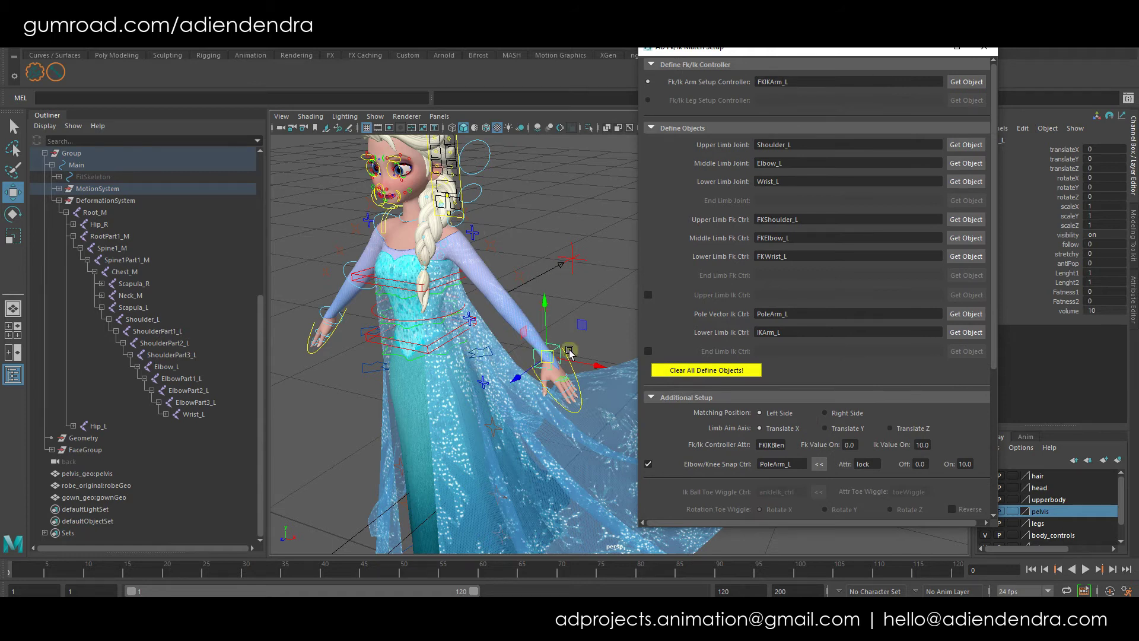
scroll(856, 355, "down", 3)
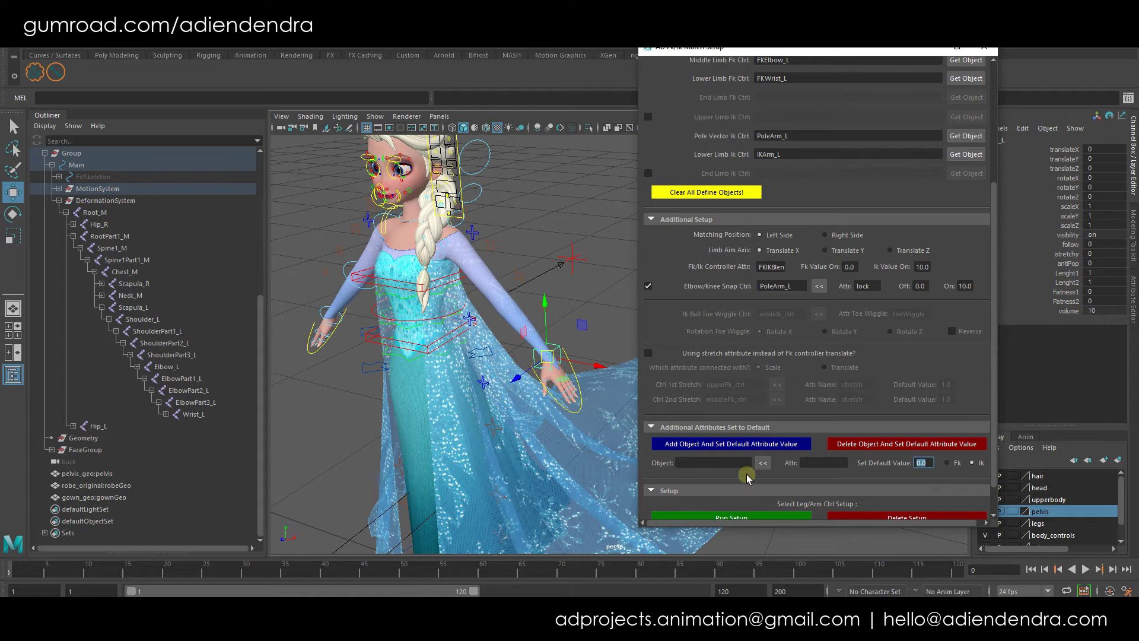
scroll(771, 332, "up", 3)
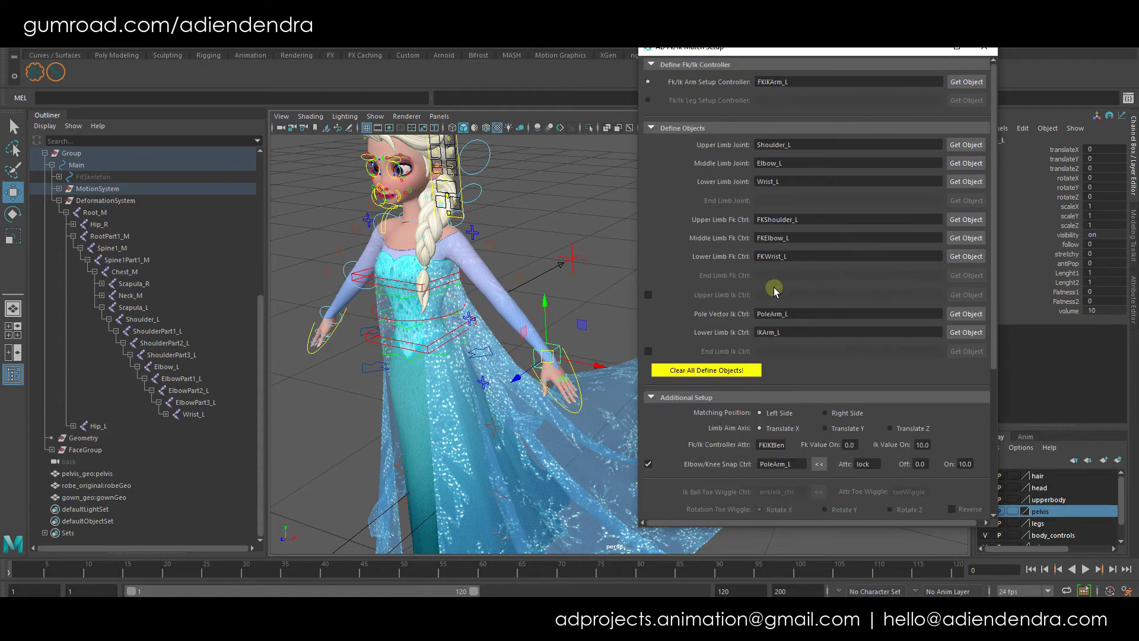
scroll(766, 273, "down", 4)
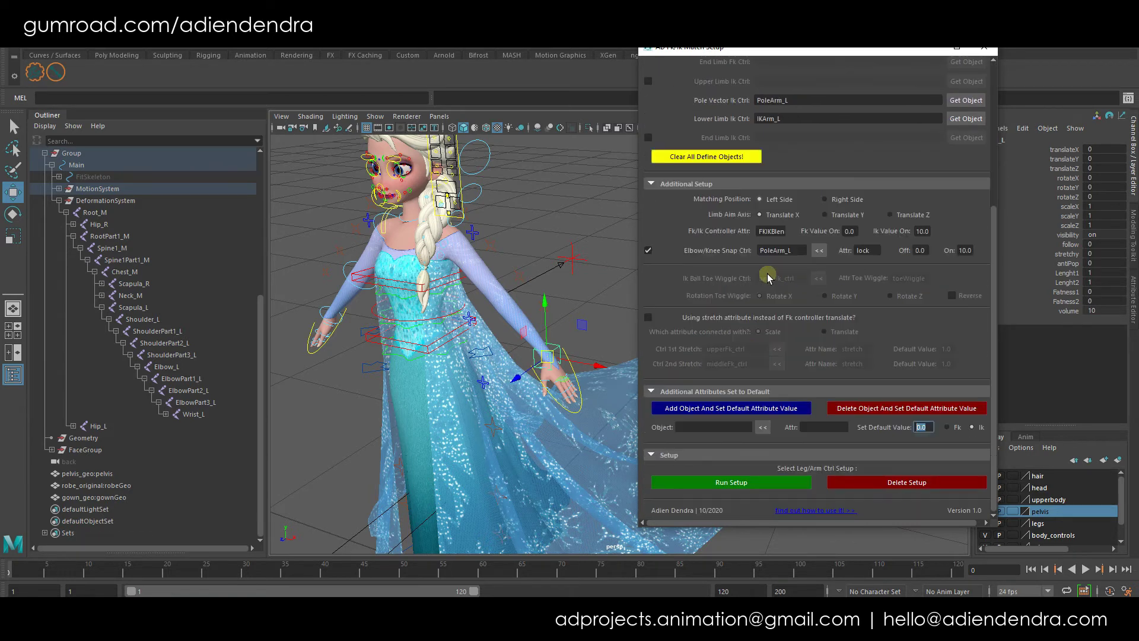
left_click(747, 410)
scroll(949, 356, "down", 1)
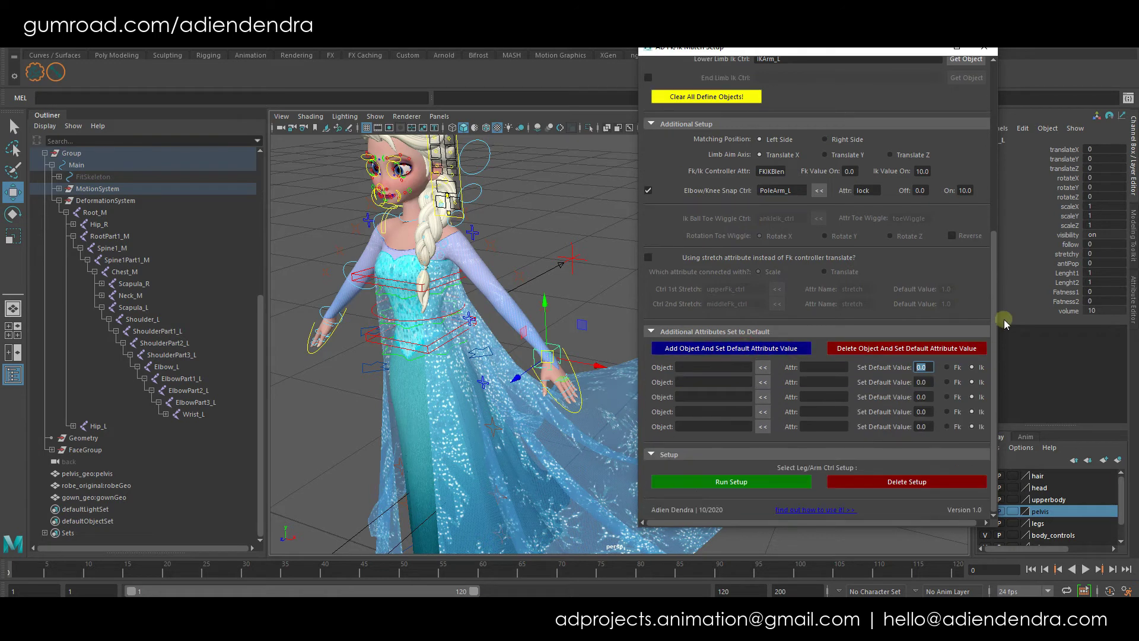
Load IKArm_L as the object in all five additional attribute rows.
left_click(762, 367)
left_click(763, 382)
left_click(763, 397)
left_click(763, 412)
left_click(763, 426)
Enter follow and stretchy as the attributes of the first two IKArm_L rows, with default values 0.0 and 0.000 for Ik.
left_click(808, 367)
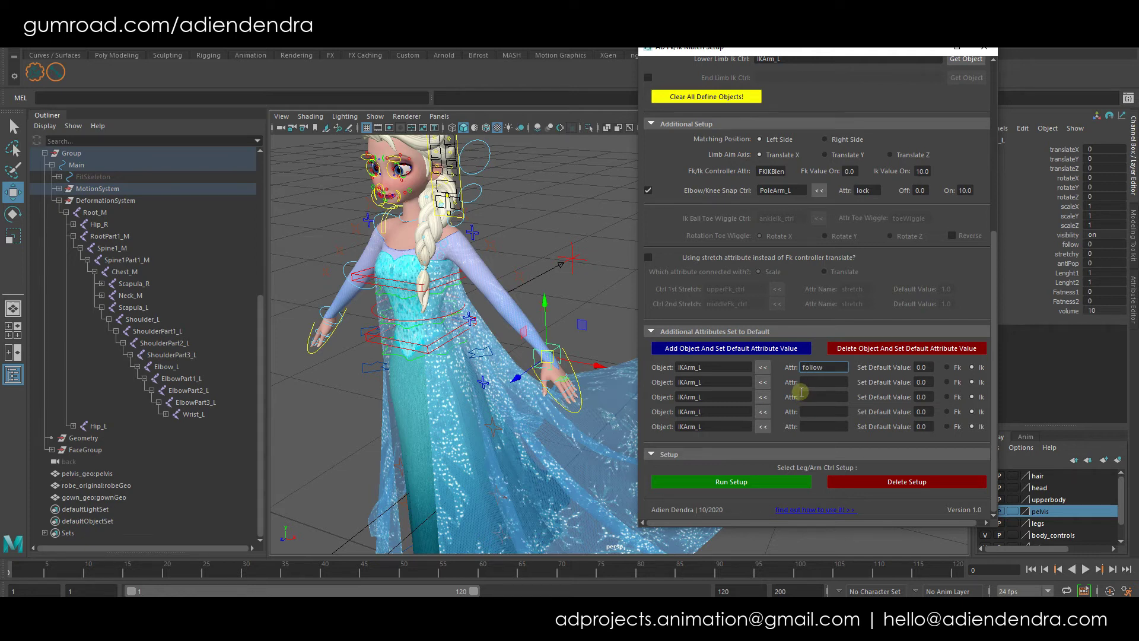
left_click(932, 367)
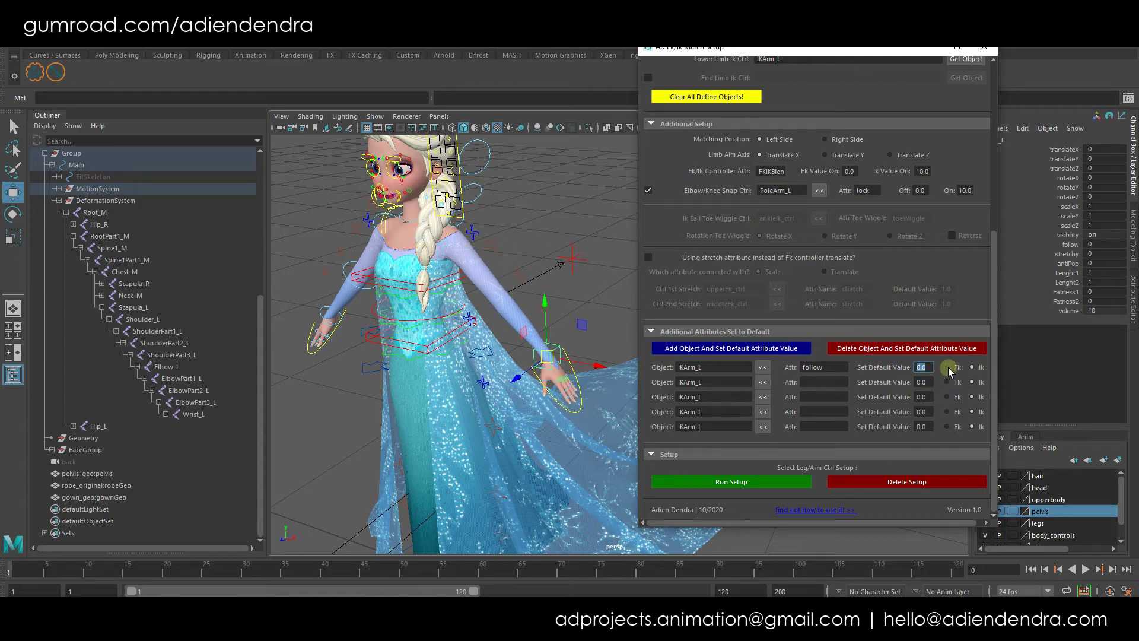
left_click(823, 381)
left_click(1076, 253)
middle_click_drag(572, 264, 275, 240)
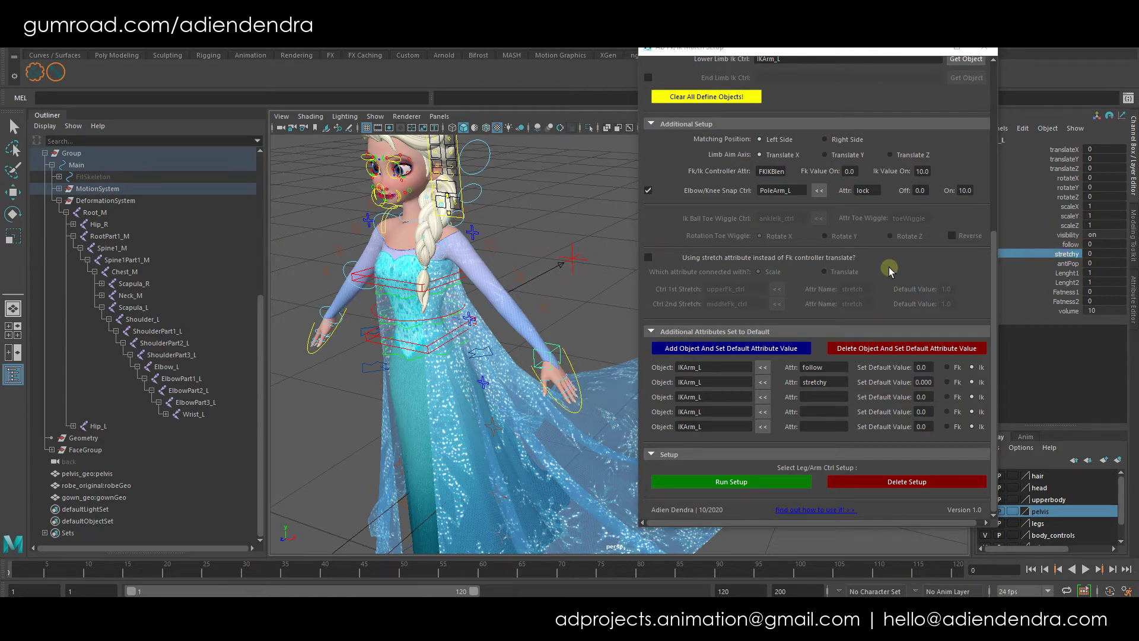
Enter antiPop, Lenght1 and Lenght2 as the attributes of the third to fifth IKArm_L rows.
left_click(823, 397)
type("antiPop")
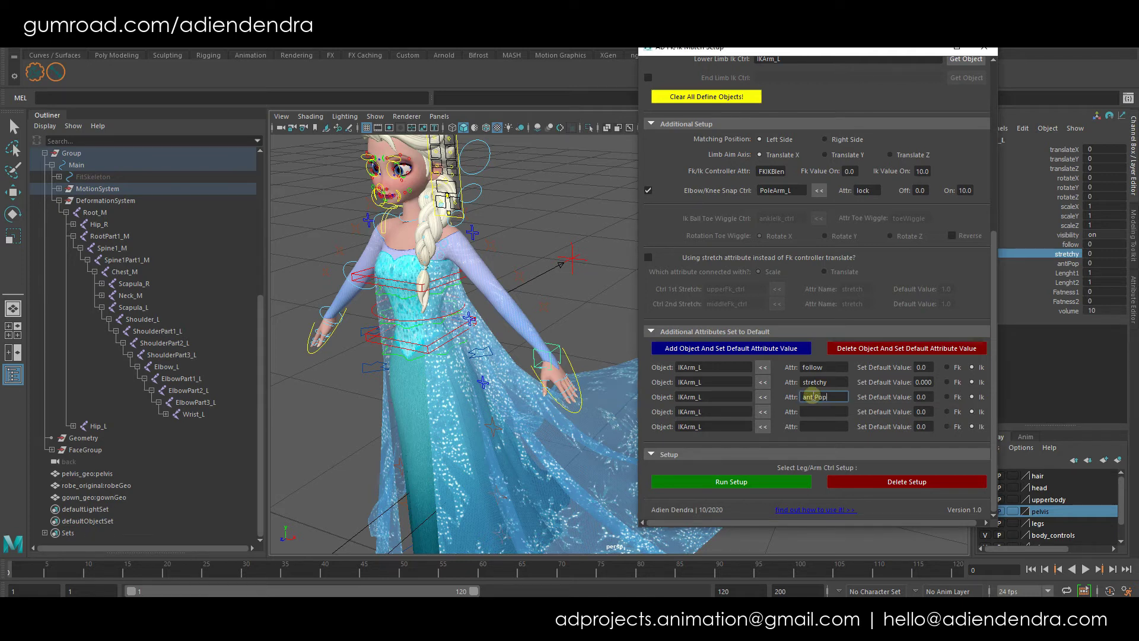
left_click(823, 412)
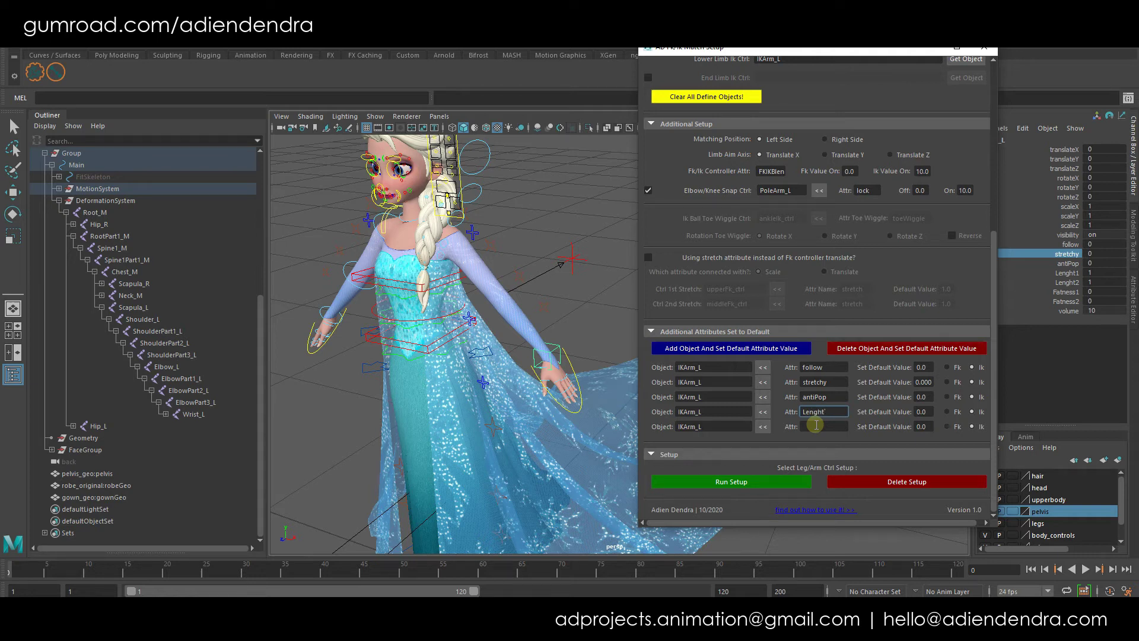
left_click(816, 426)
left_click_drag(842, 411, 751, 405)
key("ctrl+c")
left_click(827, 427)
key("ctrl+v")
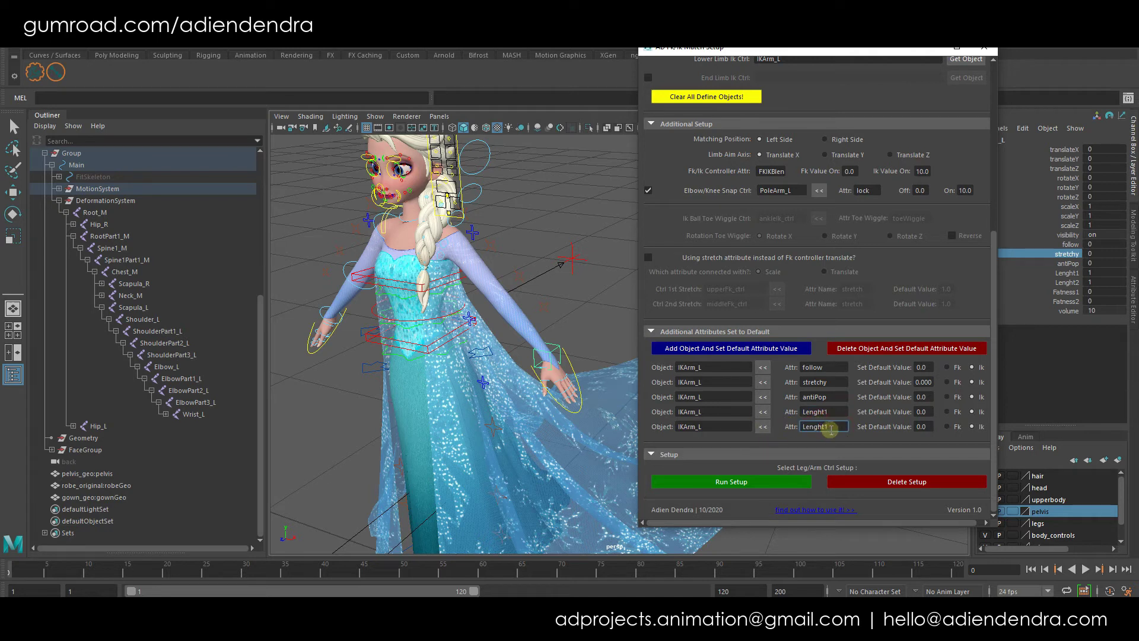
left_click(923, 427)
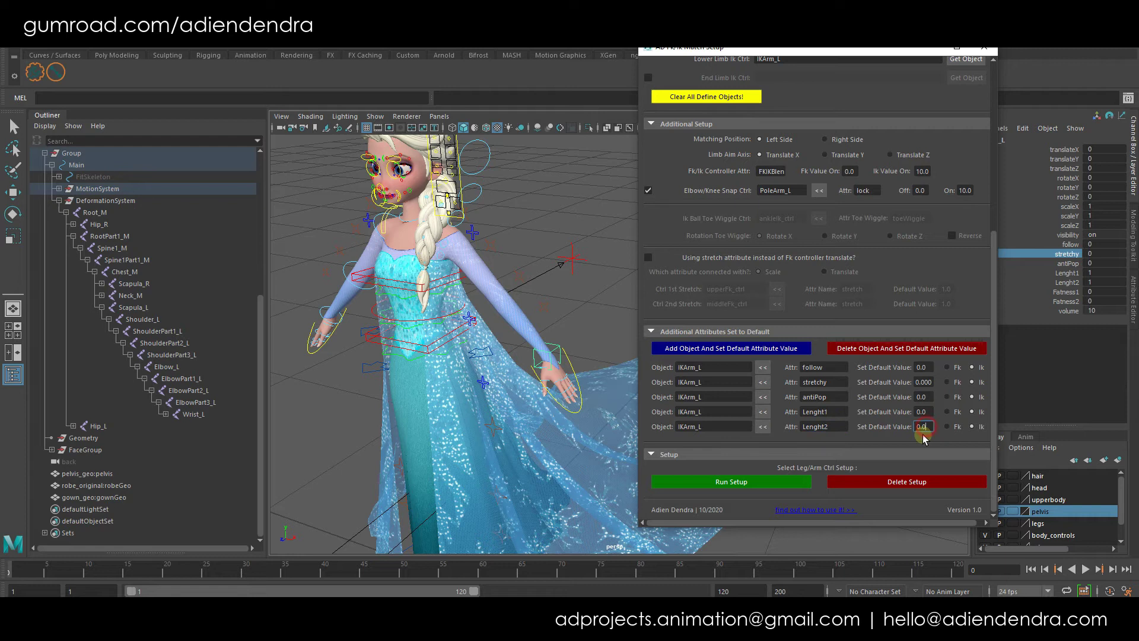
Add two more additional attribute rows loaded with IKArm_L and delete both rows again.
left_click(718, 349)
left_click(718, 349)
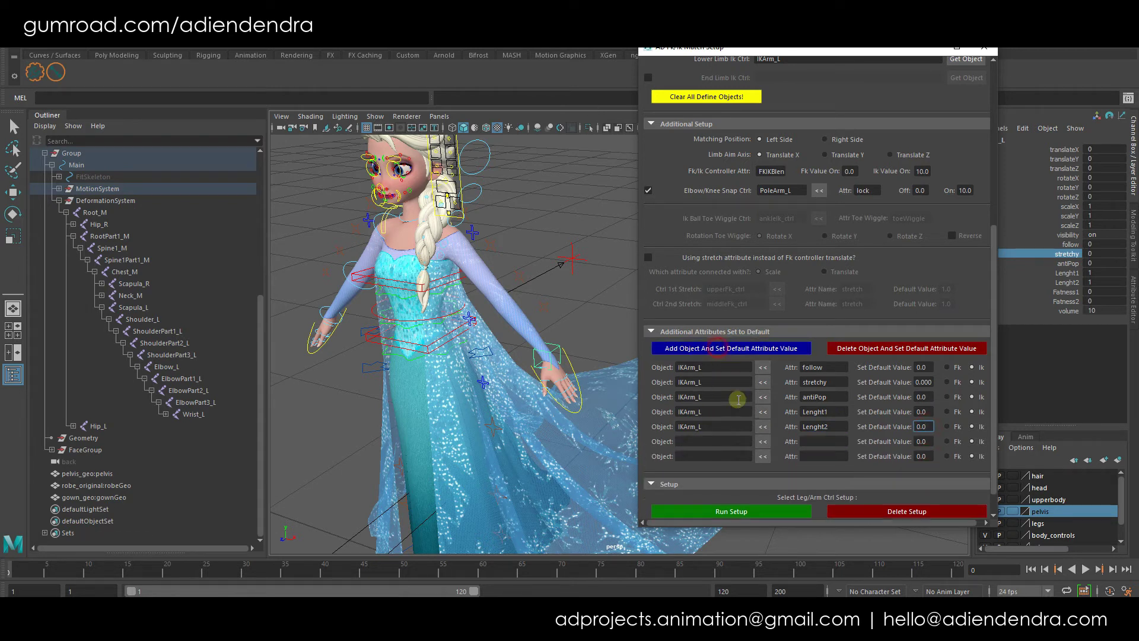
left_click(764, 444)
left_click(764, 456)
scroll(719, 466, "down", 1)
left_click(834, 427)
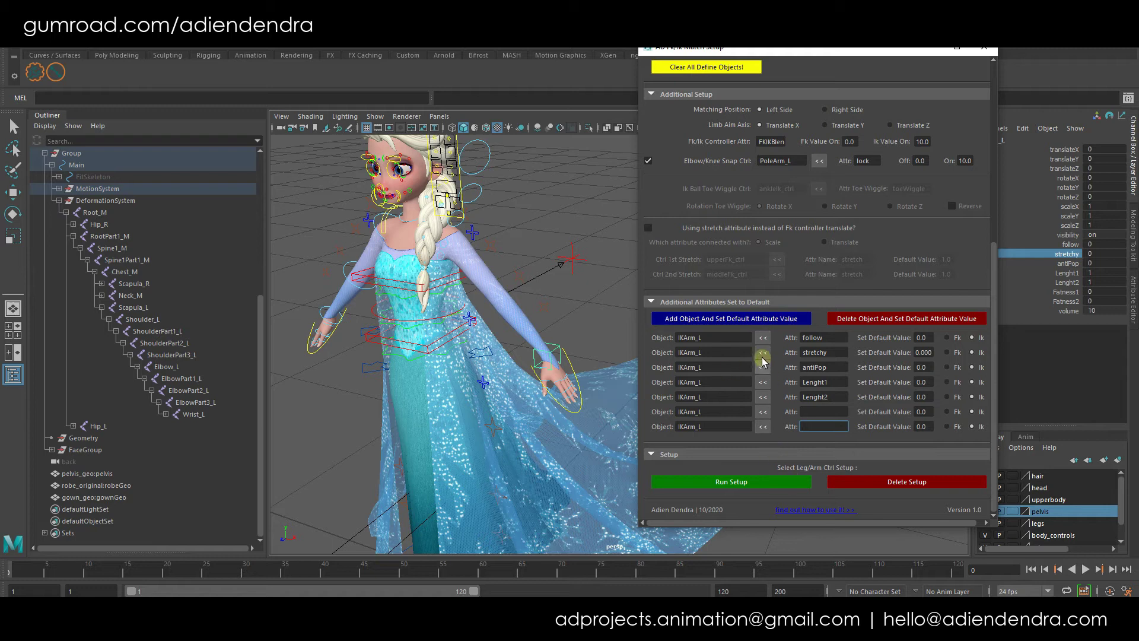
left_click(923, 323)
left_click(923, 326)
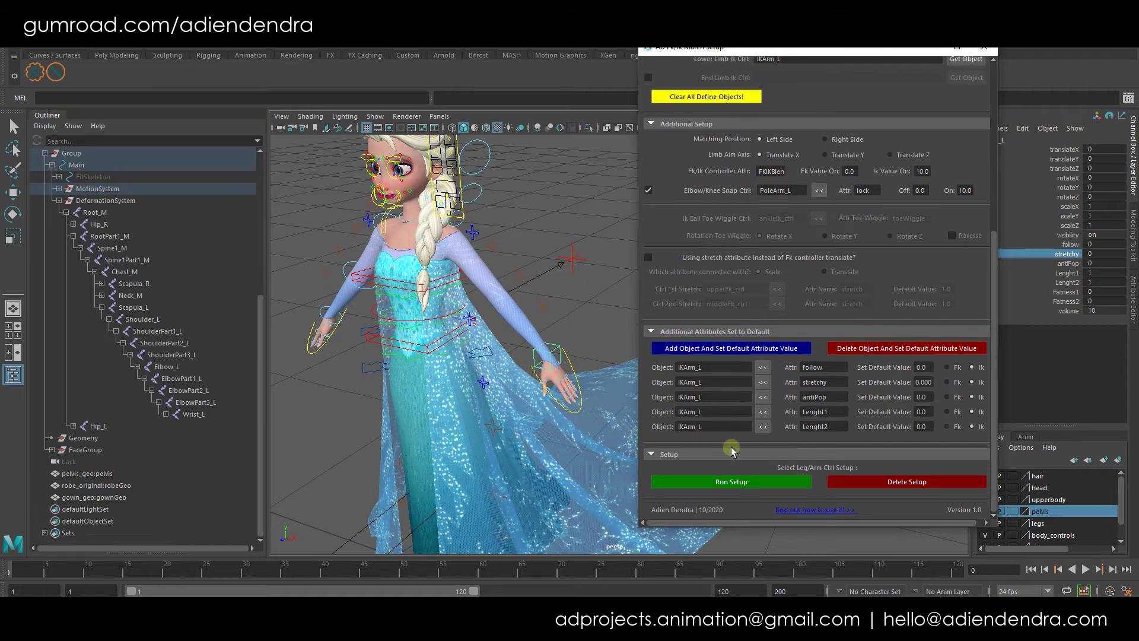
Add three further additional attribute rows and load IKArm_L as their object.
left_click(734, 353)
left_click(734, 353)
left_click(734, 353)
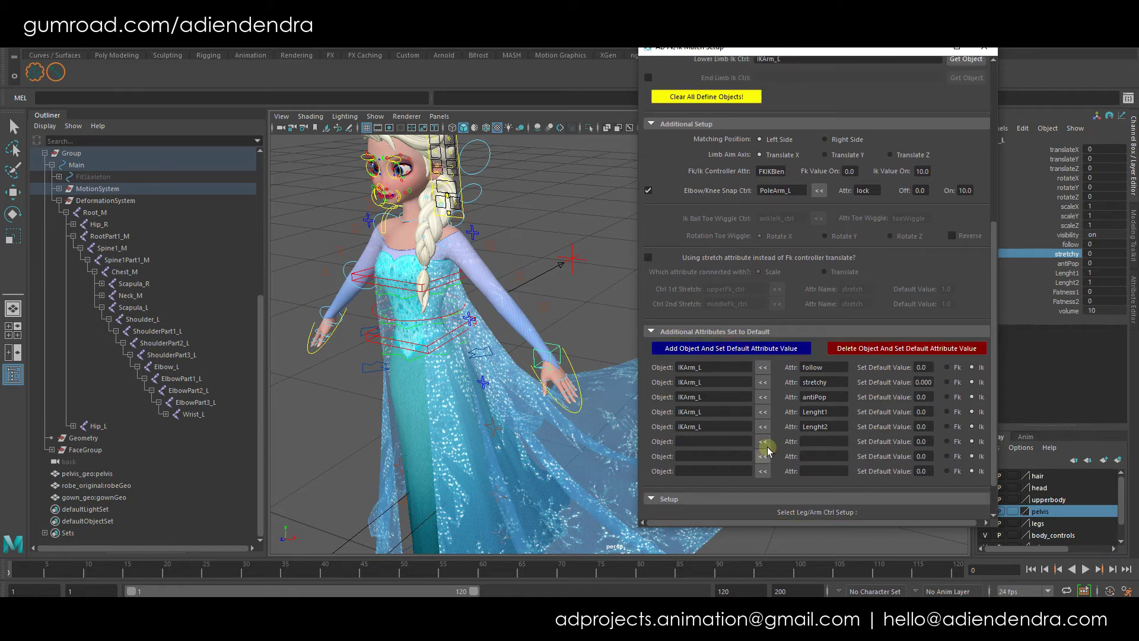
Enter Fatness1, Fatness2 and volume as the attributes of the last three IKArm_L rows.
left_click(818, 442)
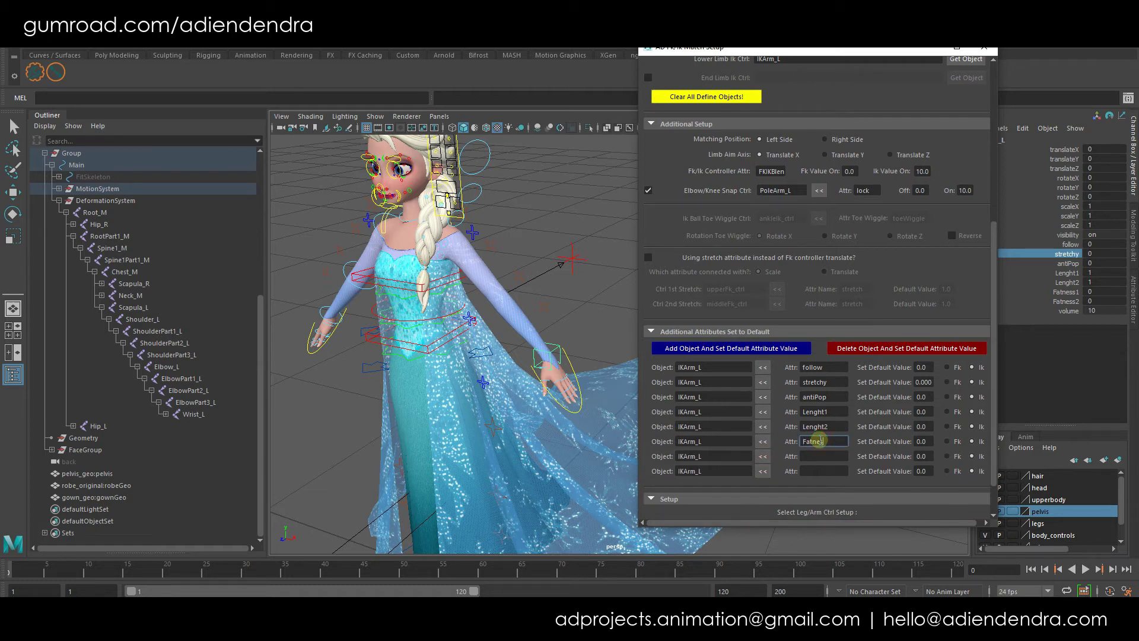
type("Fatness1")
key("Tab")
key("Tab")
key("Tab")
key("Tab")
key("Tab")
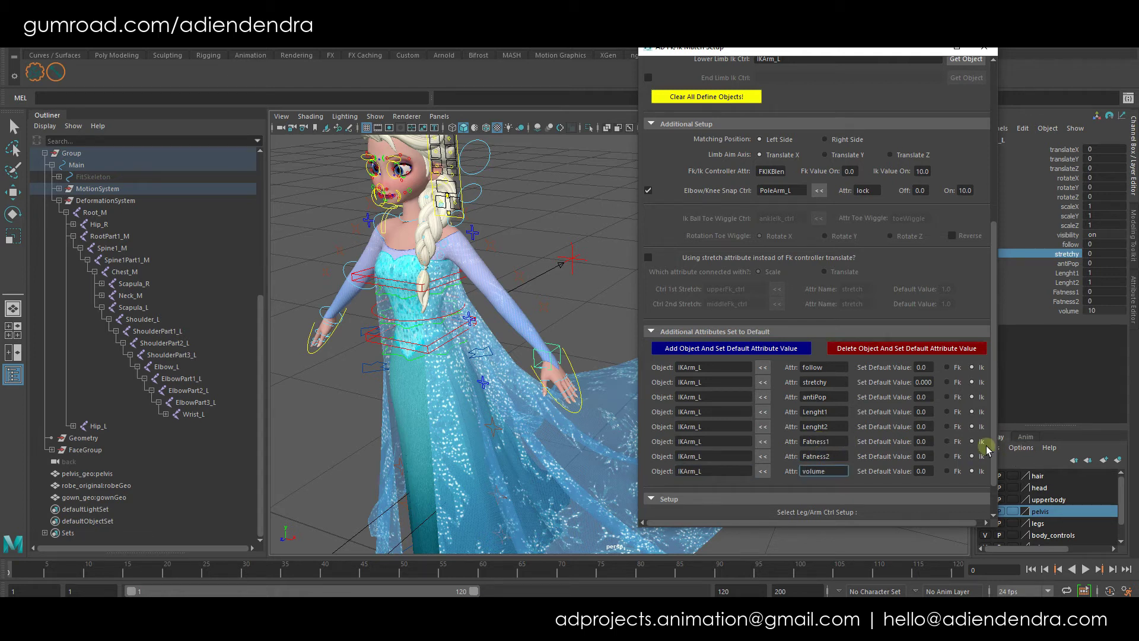
Set stretchy to 10 on the IKArm_L control and move the control to test the arm's stretching.
left_click(1069, 311)
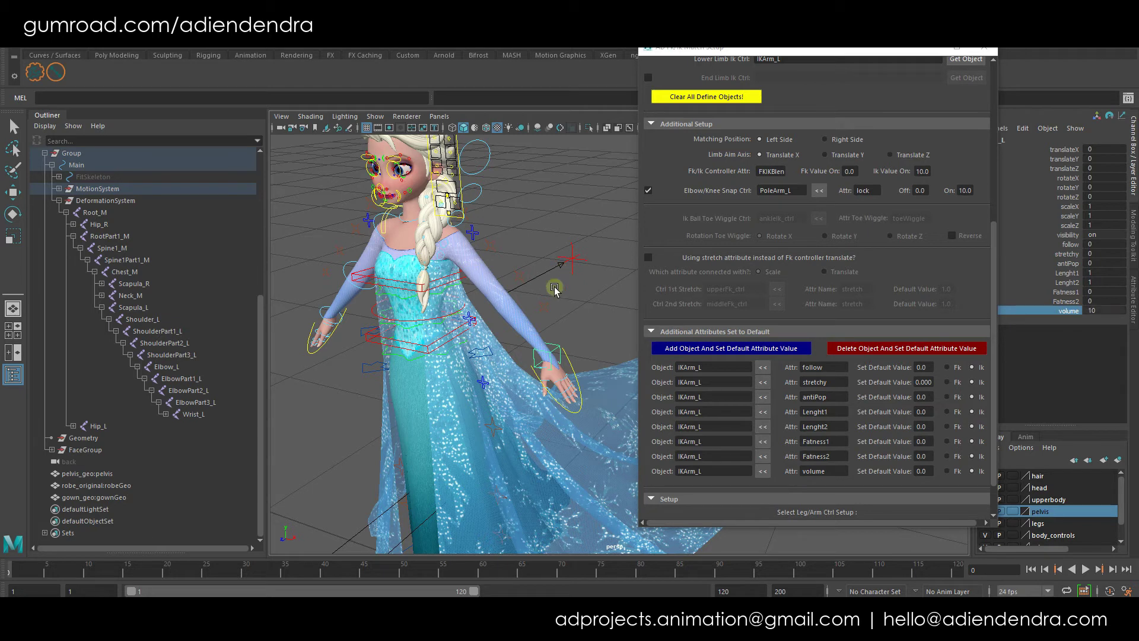
key("w")
mouse_move(549, 358)
left_mouse_down()
mouse_move(601, 430)
mouse_move(566, 366)
left_mouse_up()
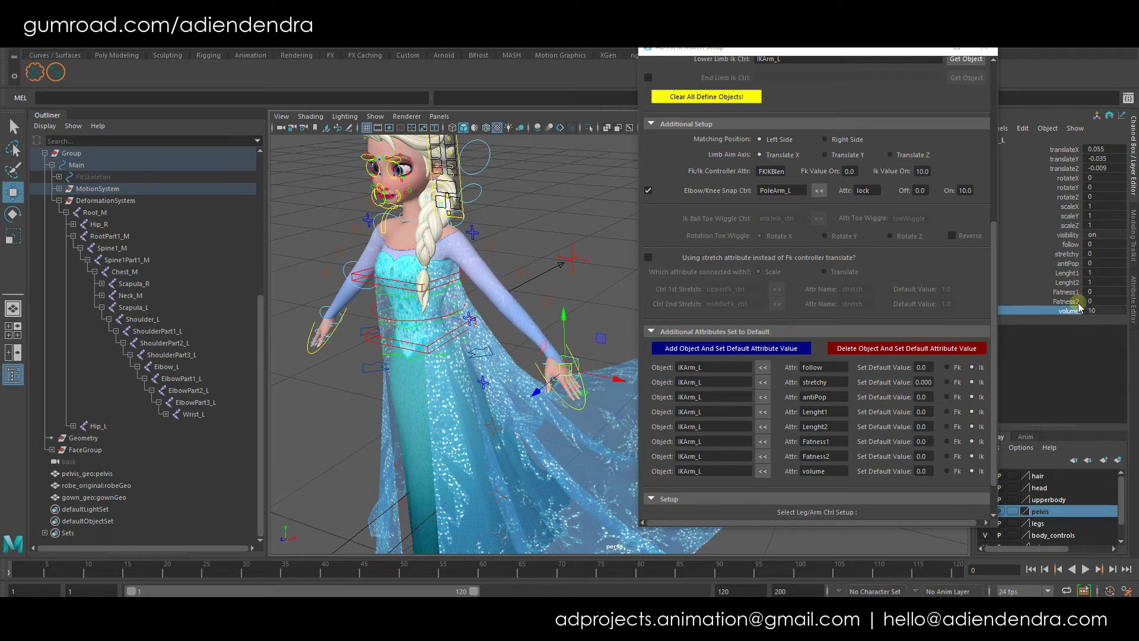
left_click(1065, 254)
middle_click_drag(462, 310, 646, 377)
key("w")
left_click_drag(567, 367, 636, 458)
Set the IKArm_L control's volume to 0 and return its translation to 0.
middle_click_drag(560, 360, 471, 283, "alt")
left_click(1068, 310)
middle_click_drag(581, 308, 535, 322)
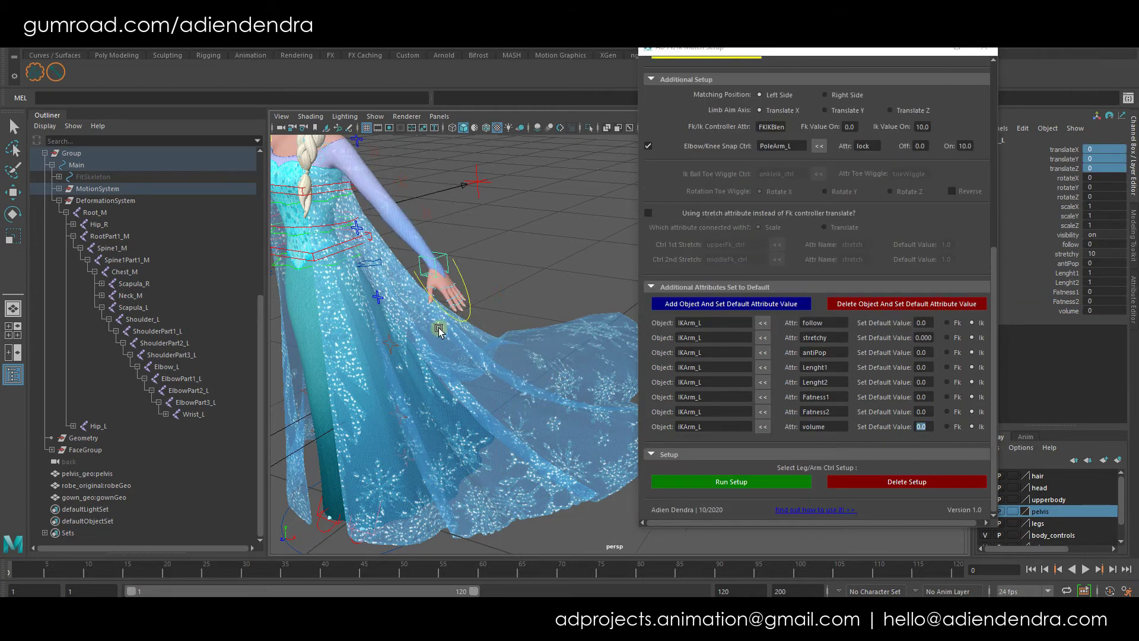
right_click_drag(588, 344, 495, 311, "alt")
middle_click_drag(515, 296, 511, 355, "alt")
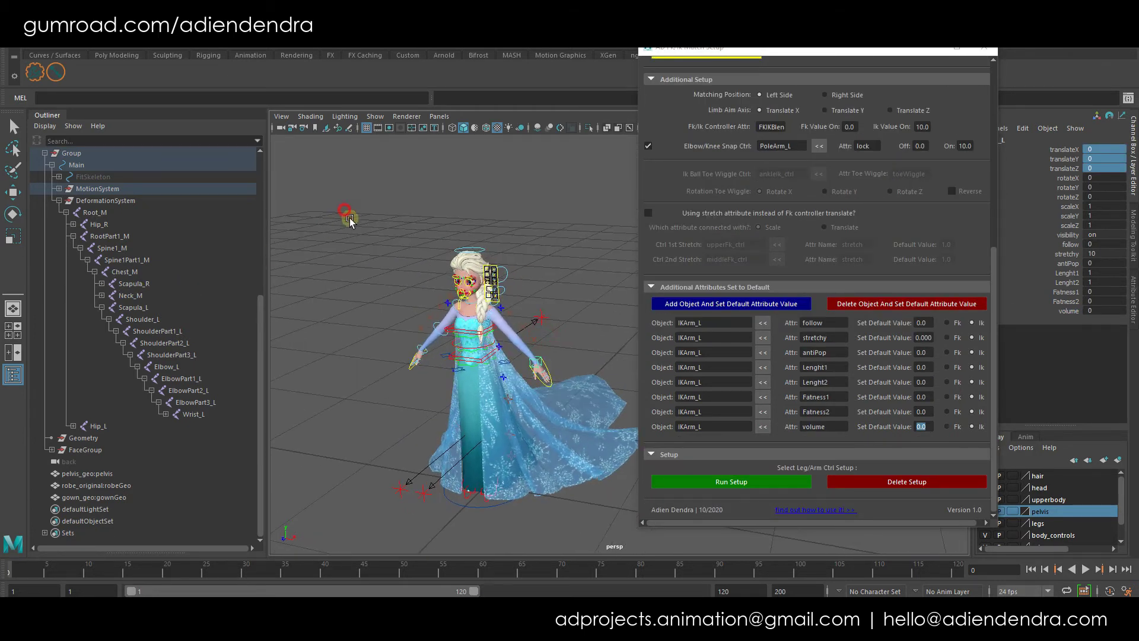
Run the Fk/Ik setup on the left arm's FKIKArm_L control and dismiss the completion message.
left_click(349, 217)
key("w")
left_click(93, 272)
left_click(748, 482)
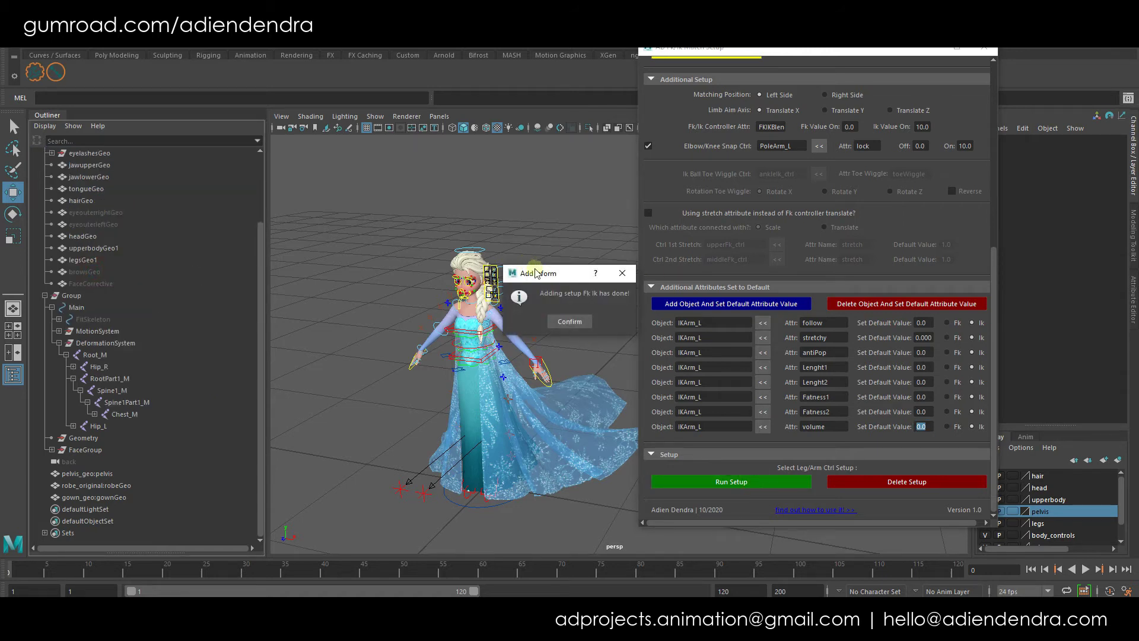
left_click_drag(525, 273, 525, 235)
left_click(571, 288)
left_click_drag(569, 307, 475, 300, "alt")
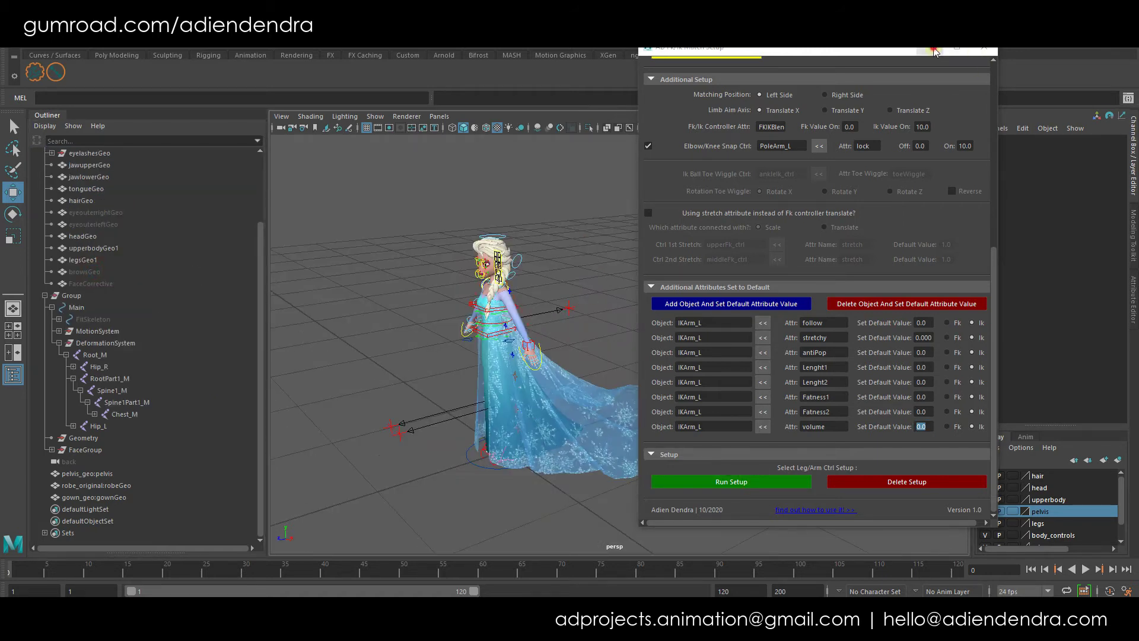
Put the setup window away, open the AD Fk/Ik Match tool and place it clear of the character.
left_click(930, 50)
left_click(645, 272)
left_click(56, 71)
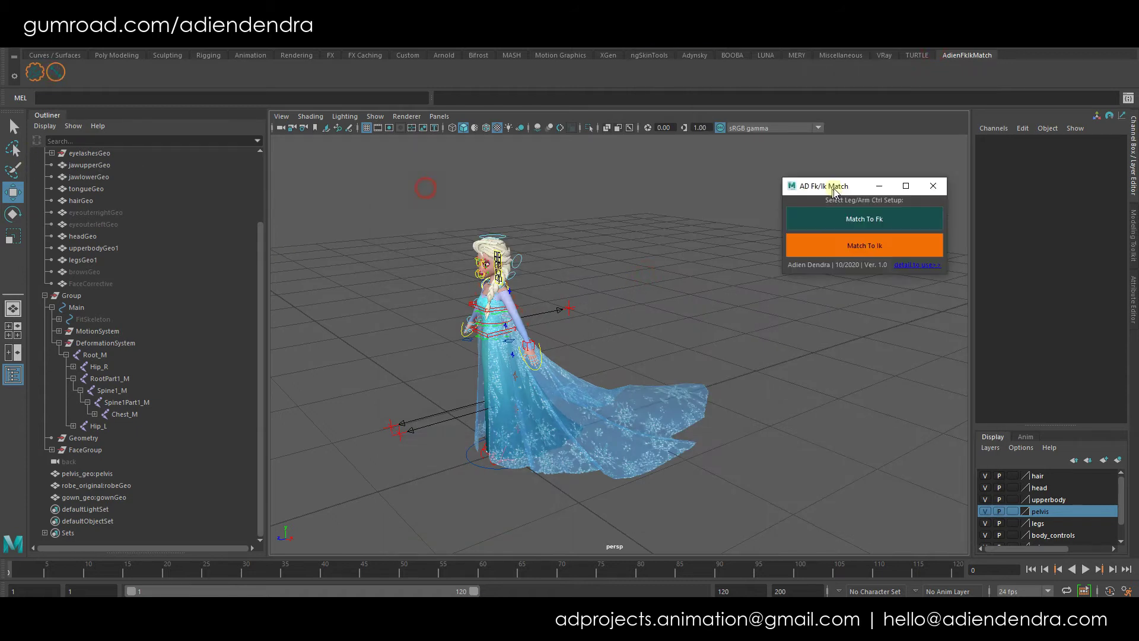
left_click_drag(834, 183, 808, 161)
Move the IKArm_L control to about -0.2, 0.14, 0.36 so the left hand rests at the hip.
left_click_drag(558, 323, 580, 365, "alt")
right_click_drag(580, 365, 654, 376, "alt")
left_click_drag(653, 376, 676, 378, "alt")
left_click(556, 366)
left_click_drag(557, 367, 512, 363, "alt")
left_click_drag(424, 322, 421, 321)
left_click_drag(498, 347, 534, 360, "alt")
key("e")
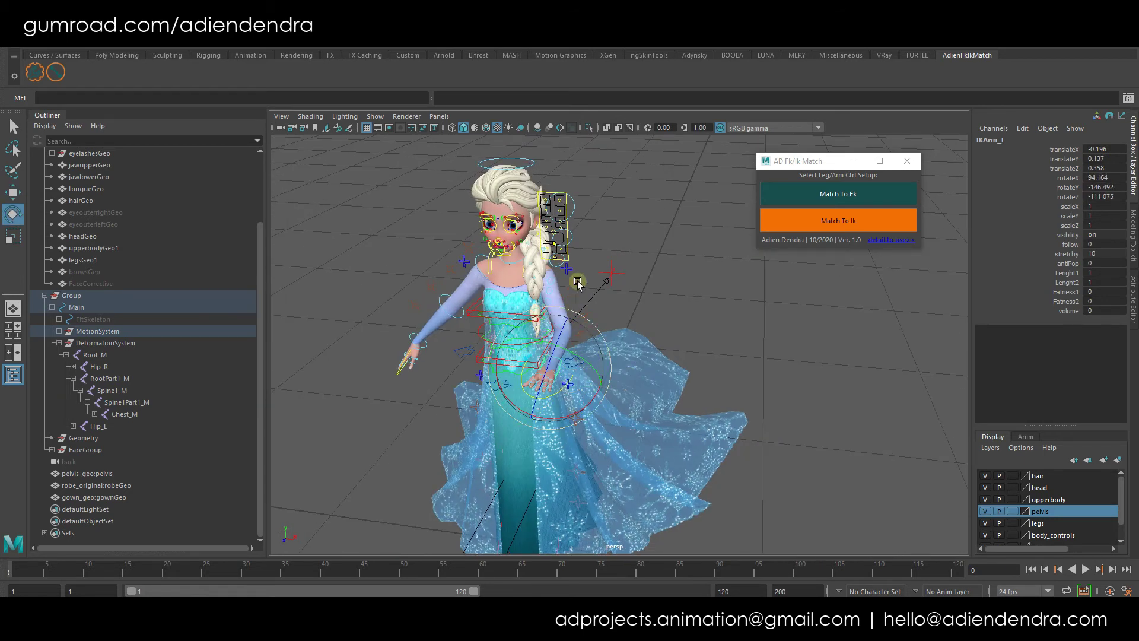
Select the FKIKArm_L control and match the left arm to FK.
left_click(568, 269)
left_click(863, 219)
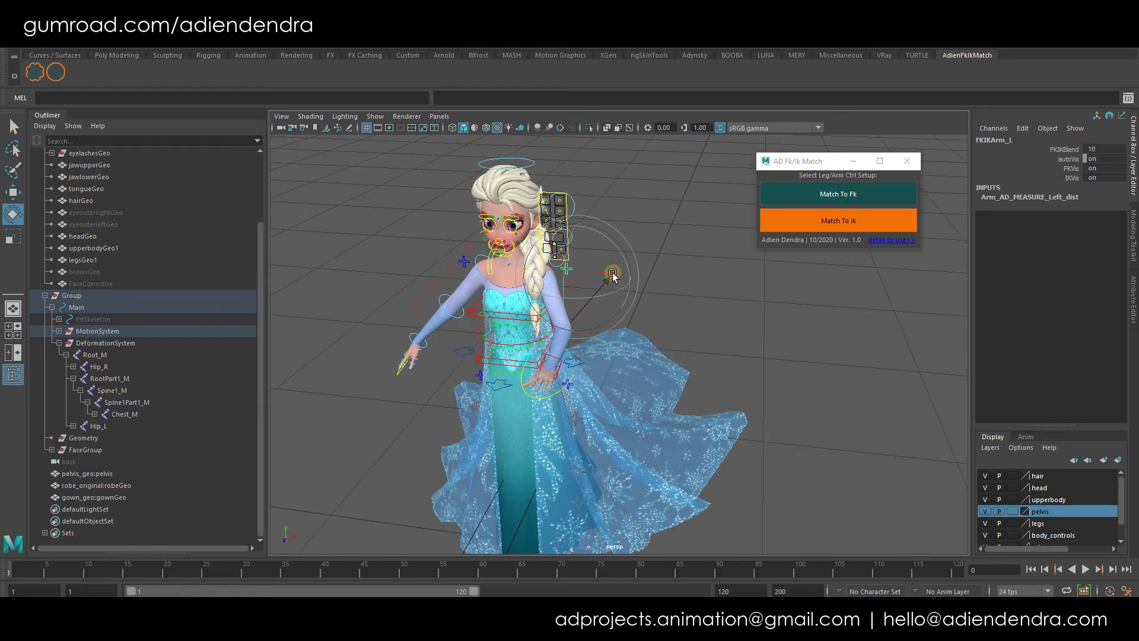
key("w")
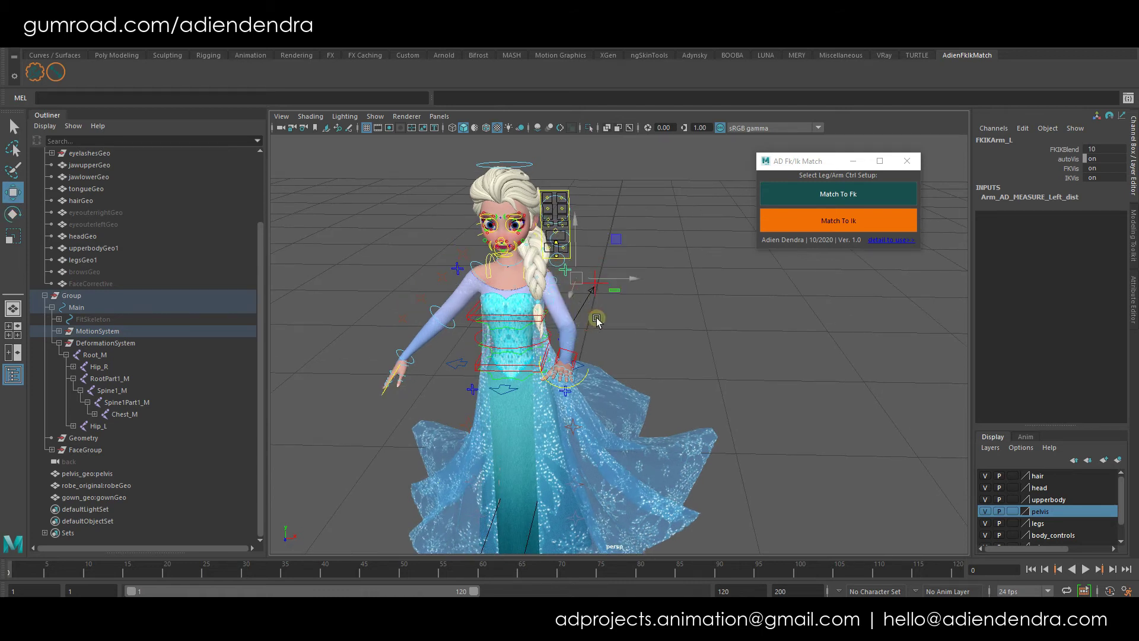
left_click(826, 191)
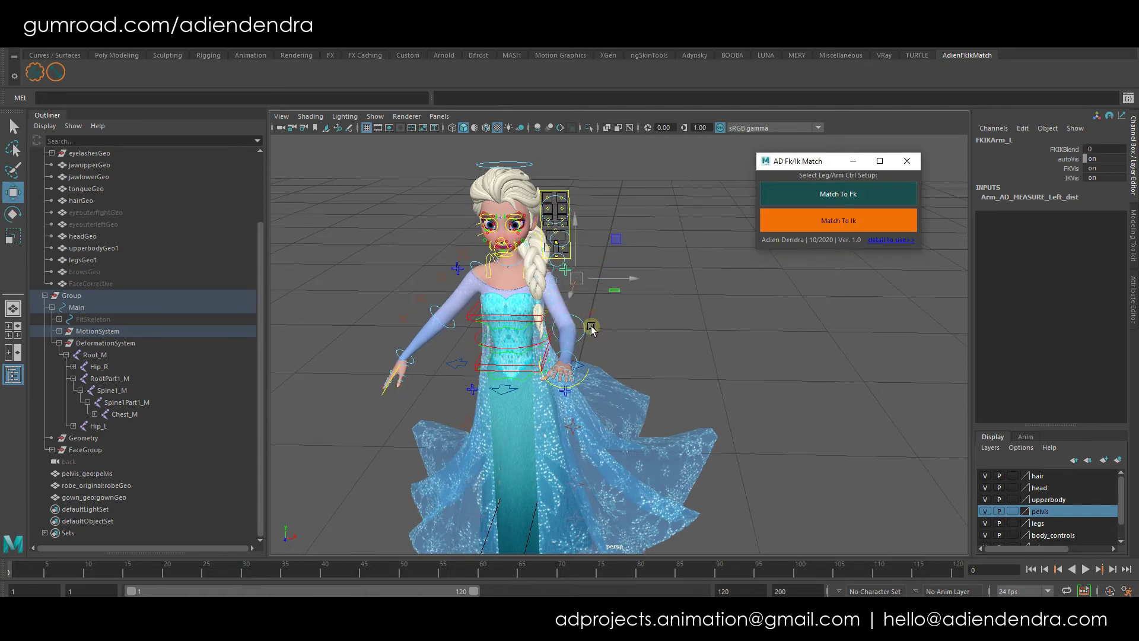
Rotate the left arm's FK controls to swing the arm outwards into a new pose.
scroll(584, 324, "up", 3)
left_click(543, 273)
key("e")
left_click_drag(554, 255, 555, 208)
left_click(613, 230)
left_click_drag(616, 255, 753, 284)
left_click(687, 255)
Select the FKIKArm_L control again and match the left arm to IK.
key("w")
left_click(641, 229)
left_click(582, 212)
left_click_drag(866, 287, 820, 219, "alt")
left_click(819, 219)
Move the IKArm_L control in towards the hip, to about 0.19, 0.03, 0.11, bending the elbow.
left_click(778, 354)
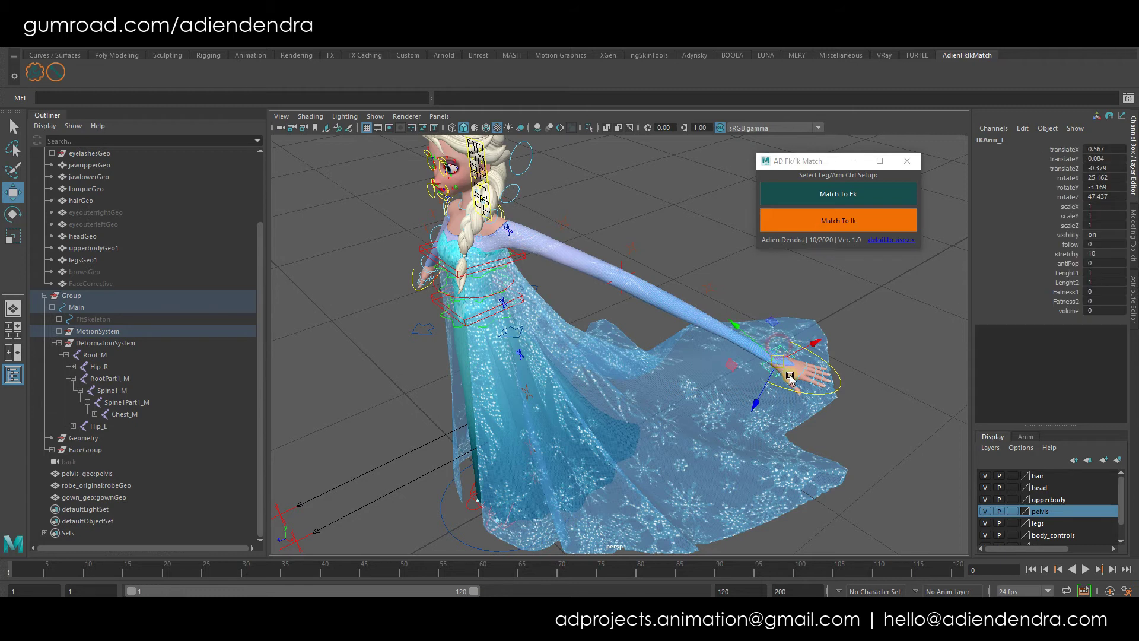
left_click_drag(779, 353, 502, 389)
key("e")
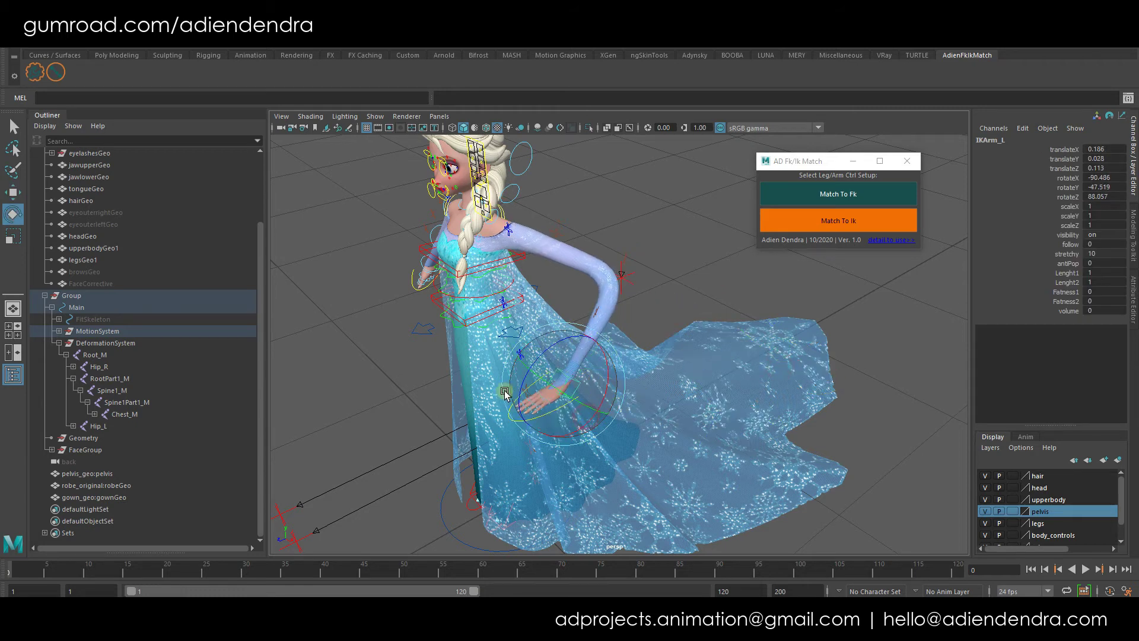
mouse_move(603, 361)
left_mouse_down("alt")
mouse_move(664, 338)
mouse_move(633, 308)
left_mouse_up("alt")
Inspect the bent left elbow in wireframe, restore textured display and adjust the IKArm_L control's Y rotation.
key("4")
left_click(599, 258)
right_click_drag(600, 259, 771, 261, "alt")
key("5")
key("6")
left_click(1073, 188)
middle_click_drag(721, 350, 593, 349)
Stretch the left arm outwards with the IKArm_L control, and bring the hand back to the hip.
left_click_drag(646, 379, 629, 432, "alt")
left_click(626, 394)
key("w")
left_click_drag(623, 411, 791, 421)
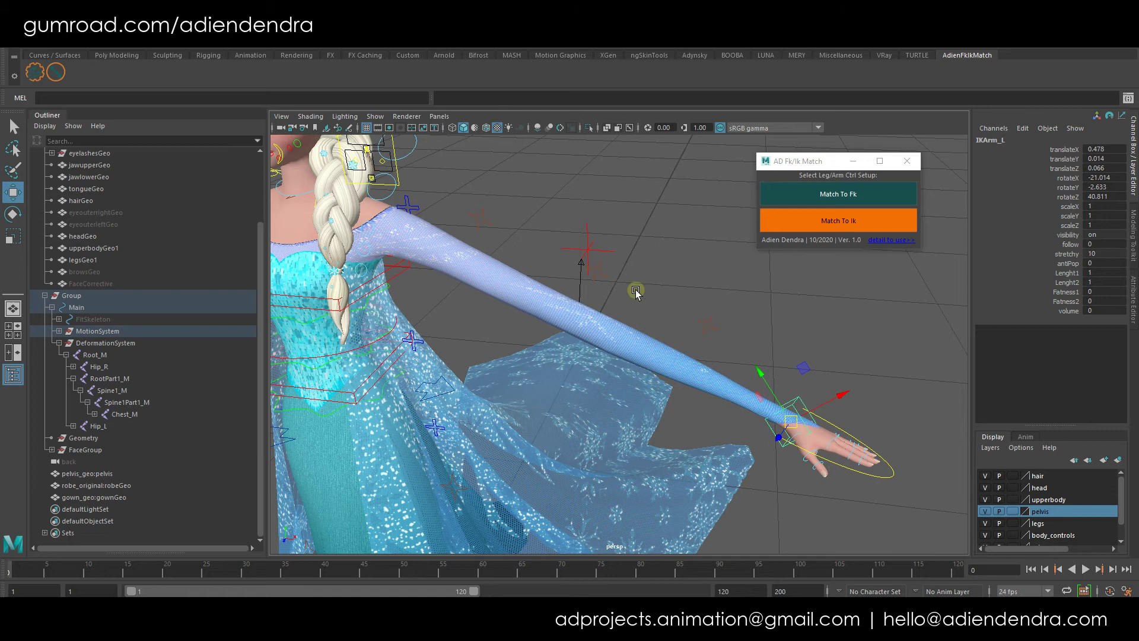
middle_click_drag(449, 213, 458, 258, "alt")
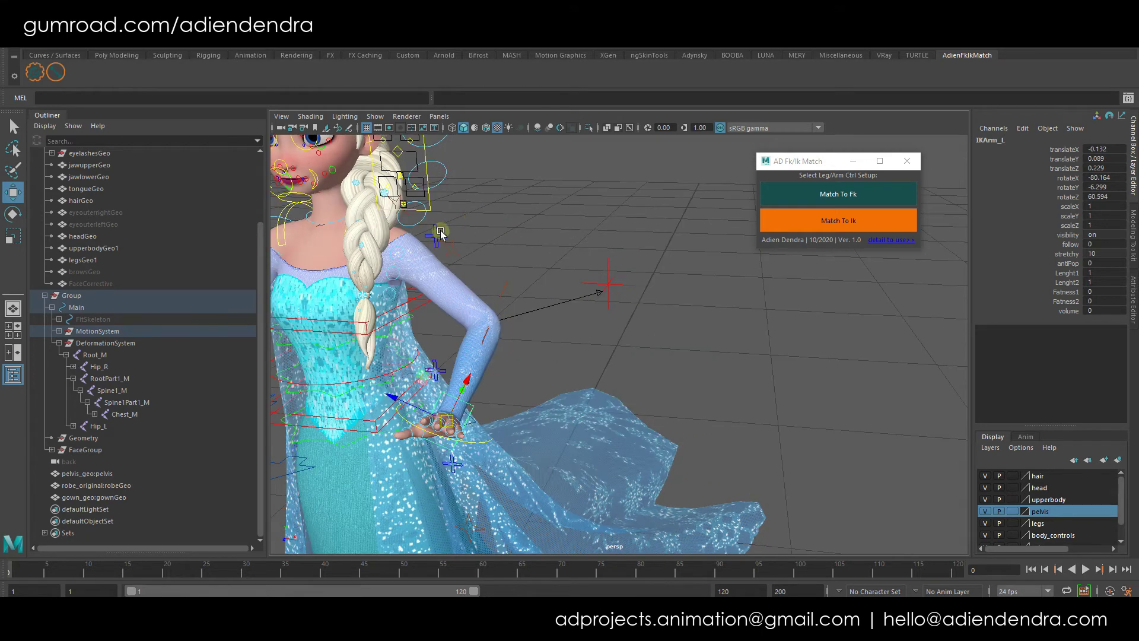
Try matching to FK with nothing selected and to IK with PoleArm_L selected, and read the error message.
left_click(431, 231)
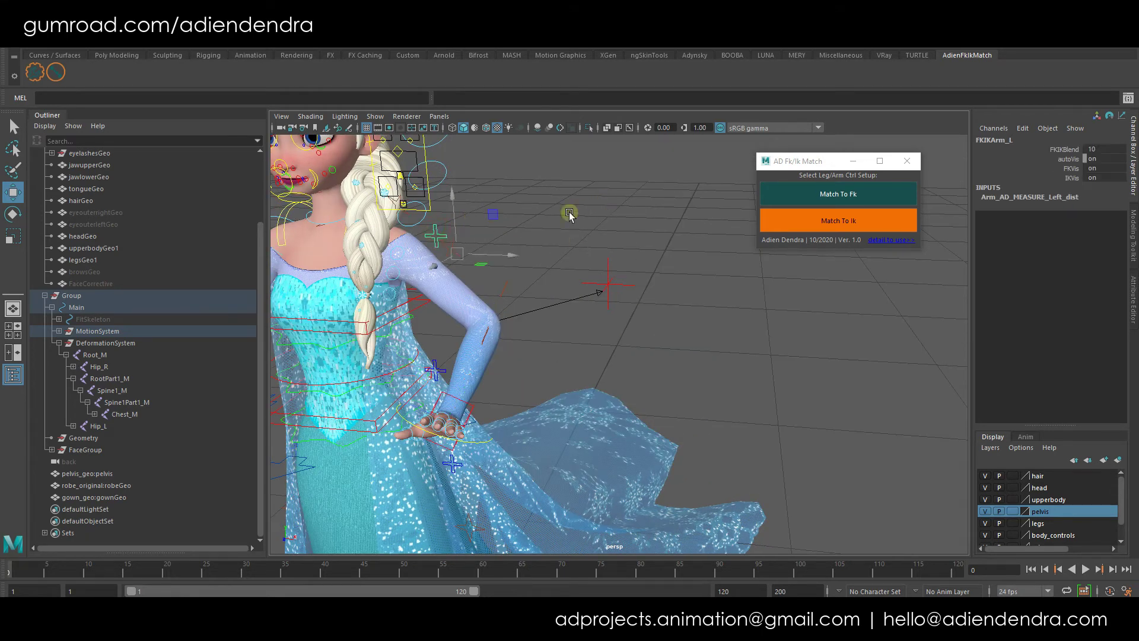
left_click(560, 222)
left_click(796, 198)
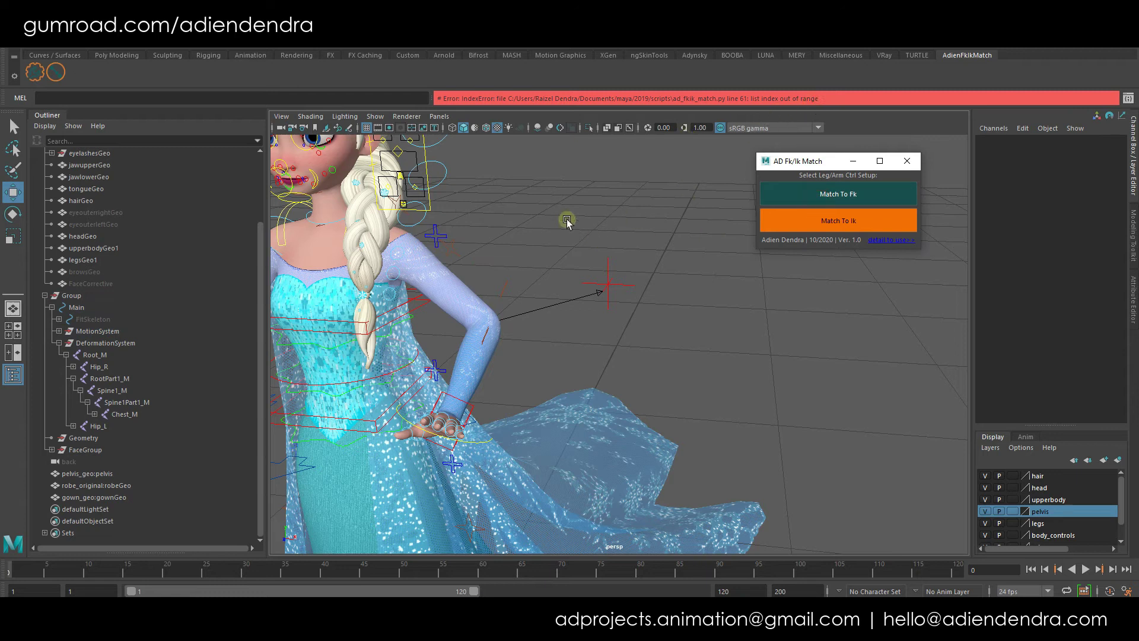
left_click(604, 271)
left_click(837, 220)
left_click_drag(961, 99, 1048, 100)
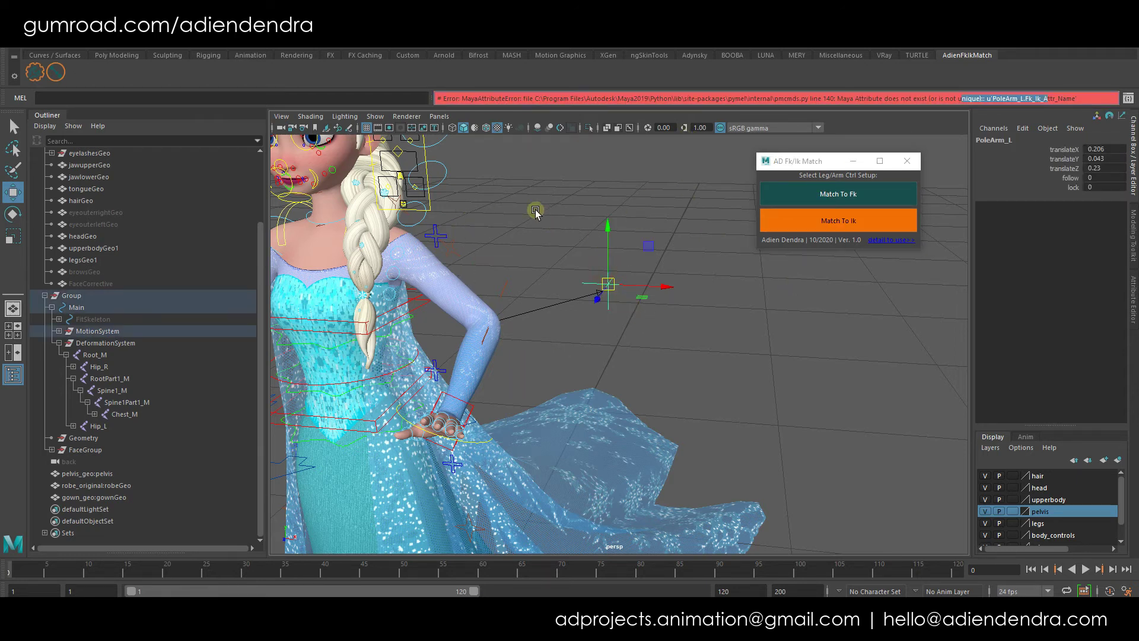
left_click(535, 211)
Match the left arm to FK from the FKIKArm_L control and rotate the FKElbow_L control.
left_click(435, 237)
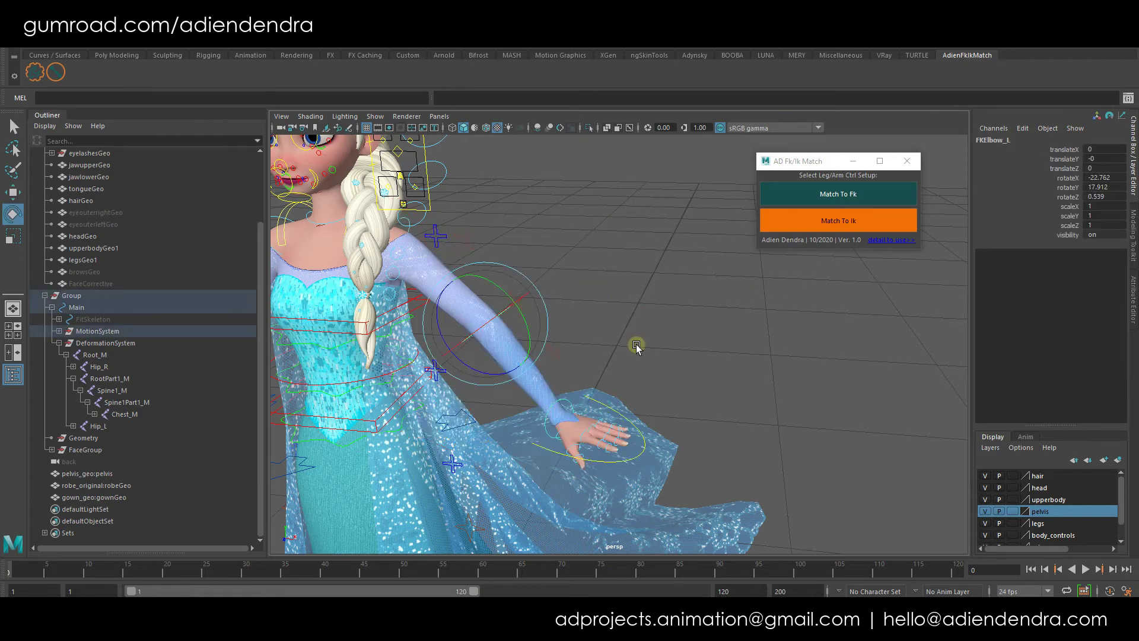
scroll(636, 337, "down", 10)
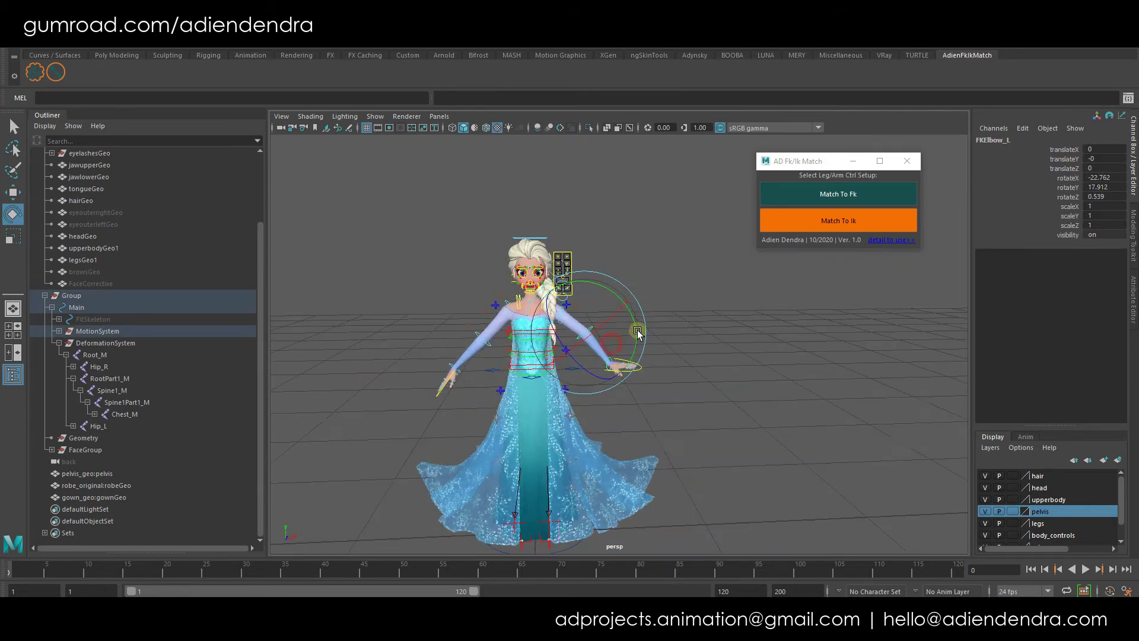
left_click_drag(637, 332, 653, 323, "alt")
scroll(652, 323, "up", 1)
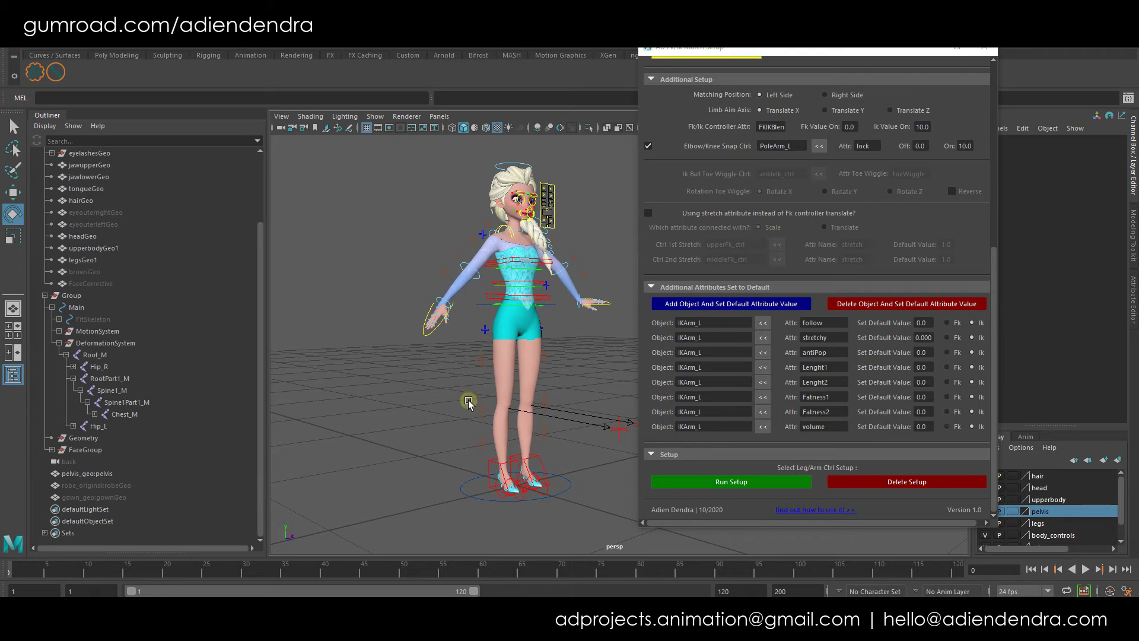
Select the right leg's IKLeg_R control and reopen the Fk/Ik match setup window to clear the arm entries.
scroll(471, 425, "up", 4)
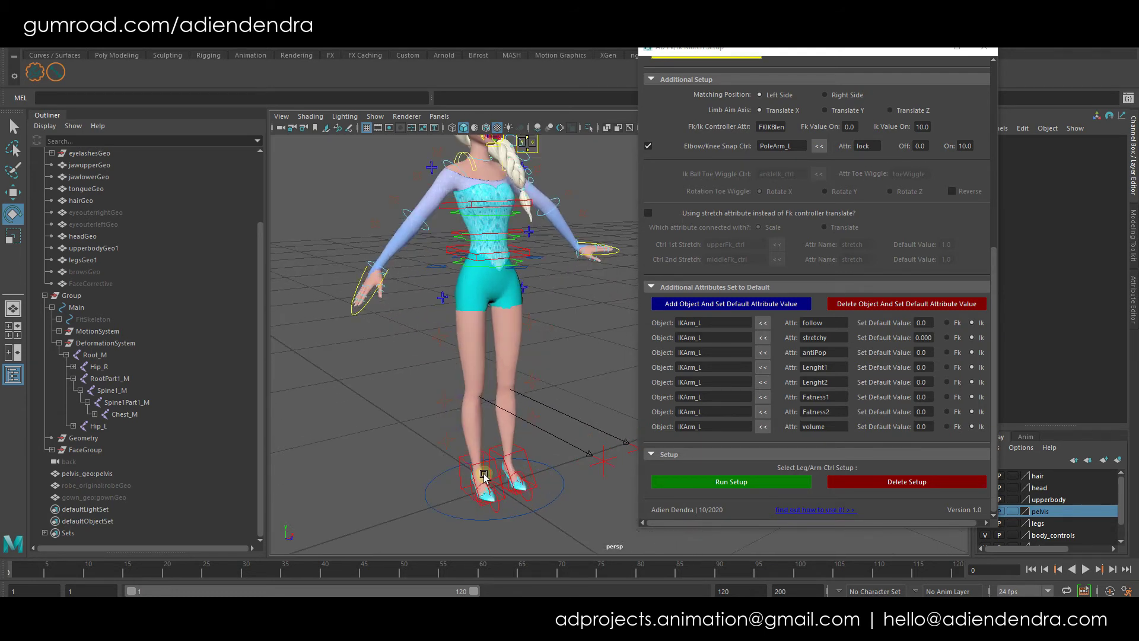
left_click(463, 465)
key("w")
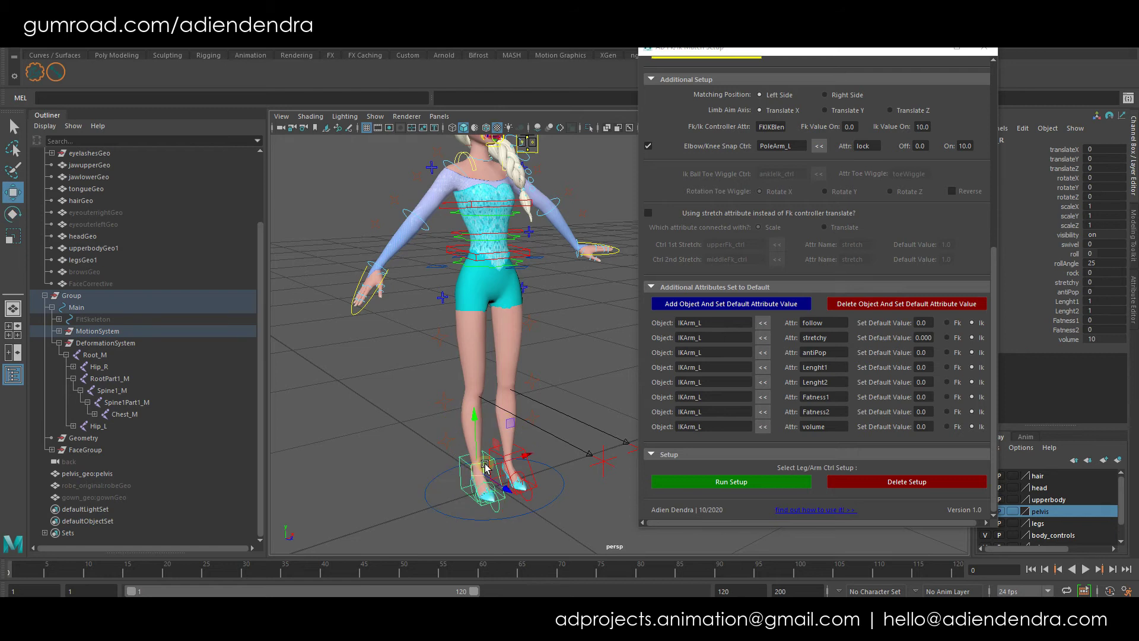
scroll(682, 373, "up", 8)
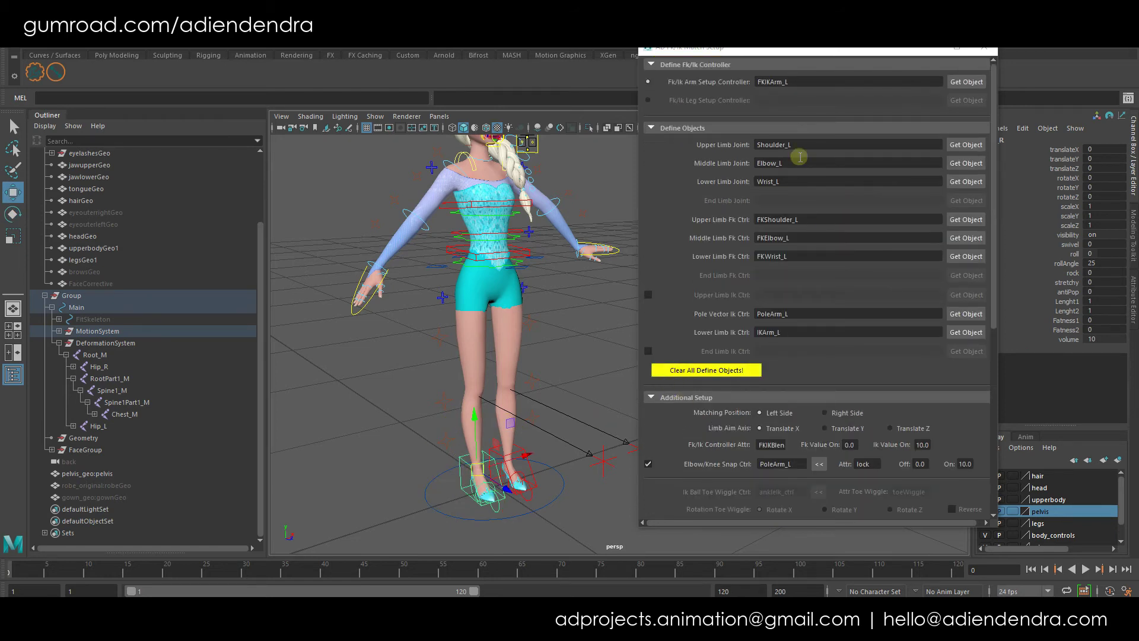
scroll(735, 343, "down", 5)
scroll(812, 461, "down", 4)
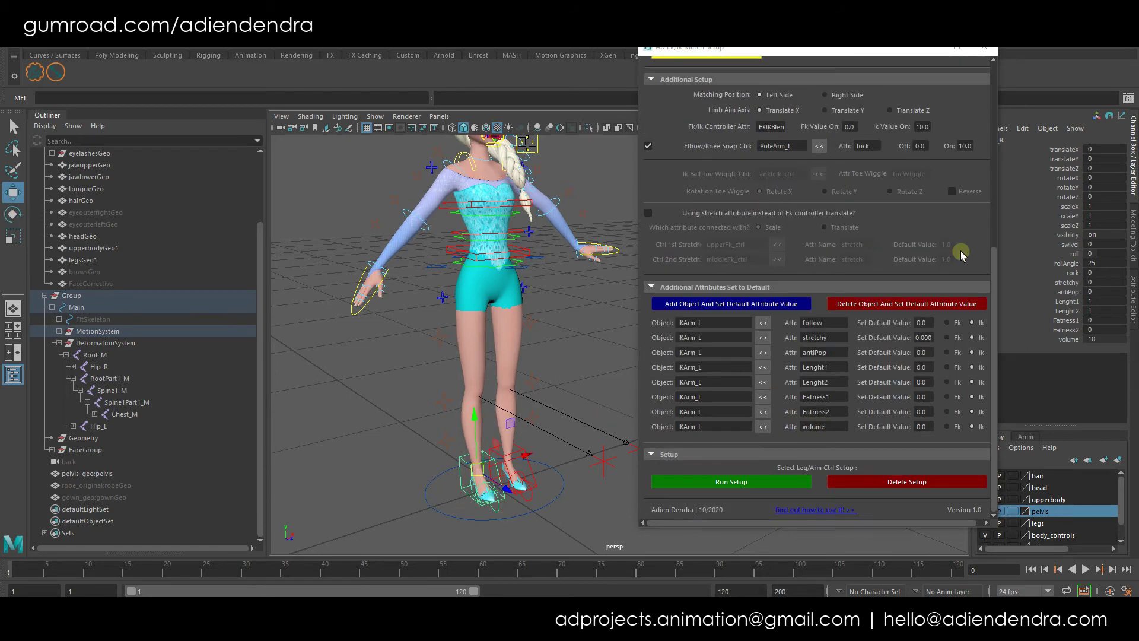
left_click(985, 47)
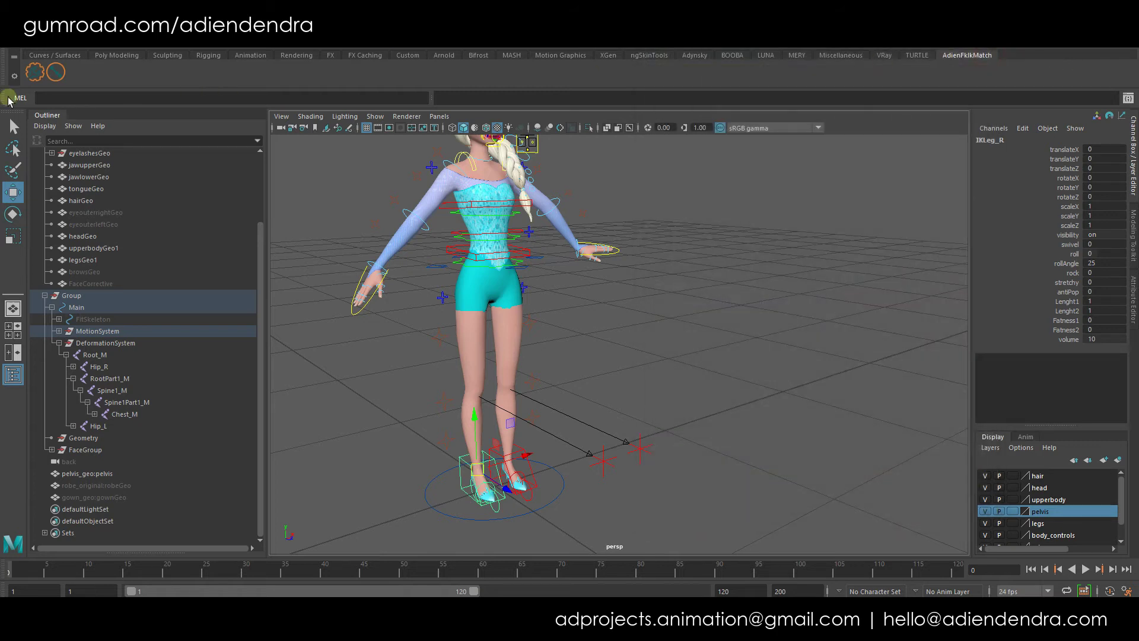
left_click(35, 72)
Set up the tool for a leg and load FKIKLeg_R as the Fk/Ik Leg Setup Controller.
left_click_drag(623, 404, 611, 420, "alt")
left_click_drag(471, 413, 495, 390, "alt")
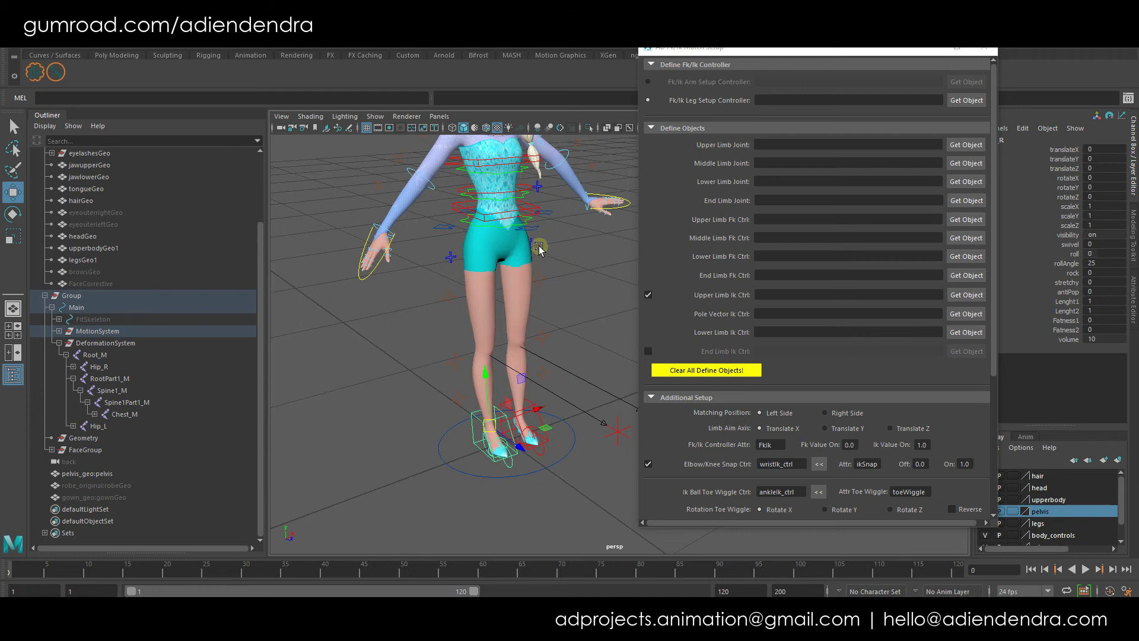
left_click_drag(550, 428, 558, 390, "alt")
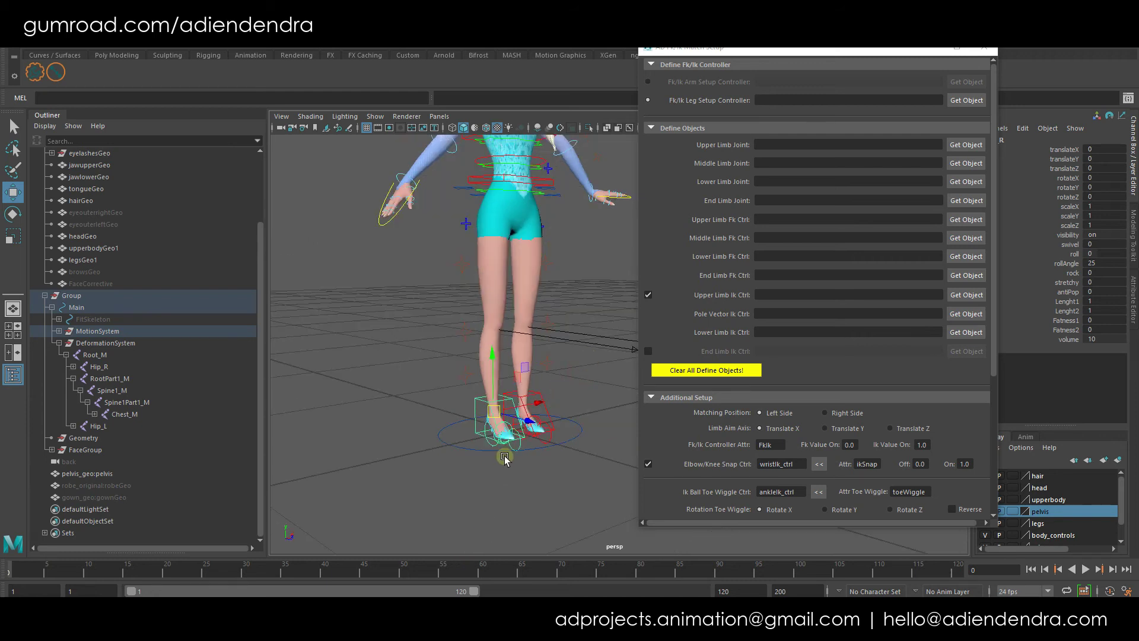
scroll(499, 464, "up", 3)
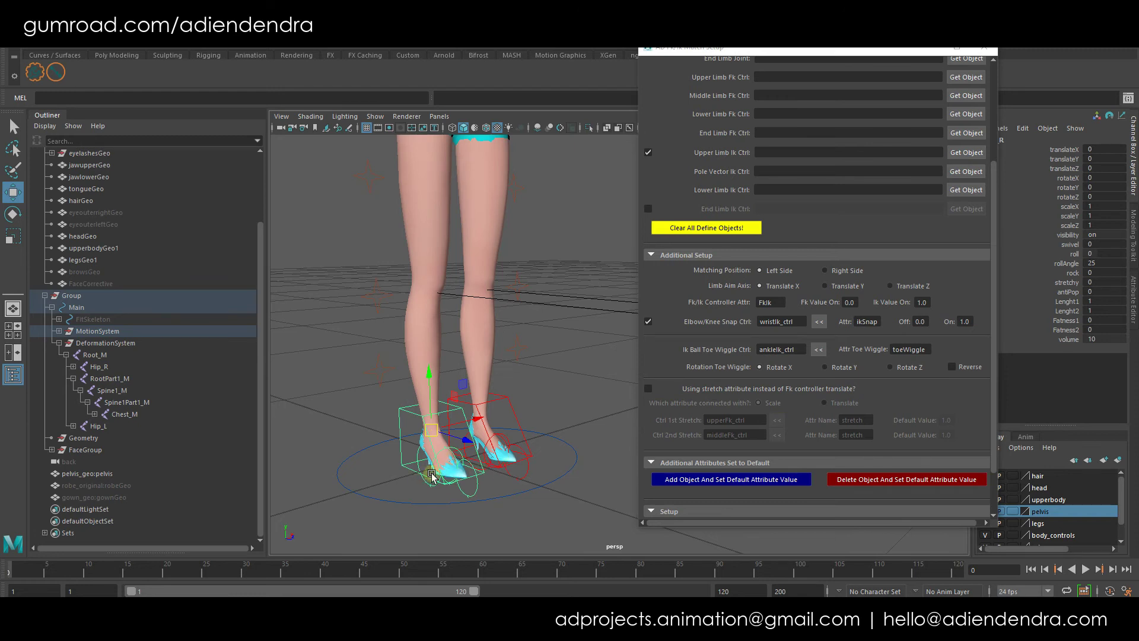
scroll(777, 430, "up", 3)
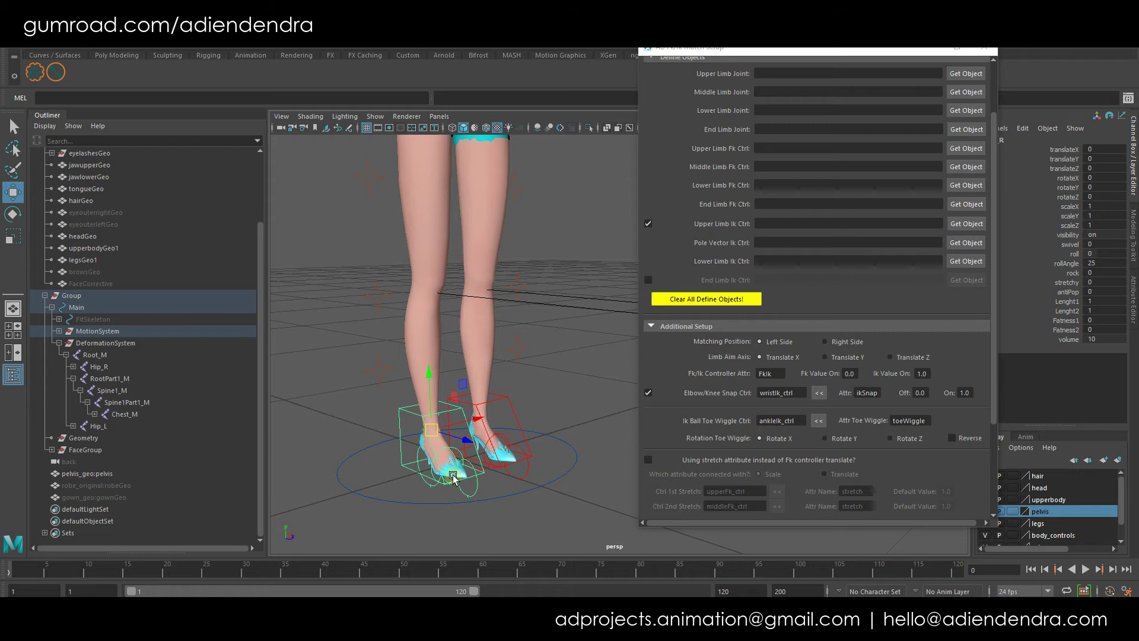
scroll(521, 411, "down", 5)
scroll(933, 362, "up", 2)
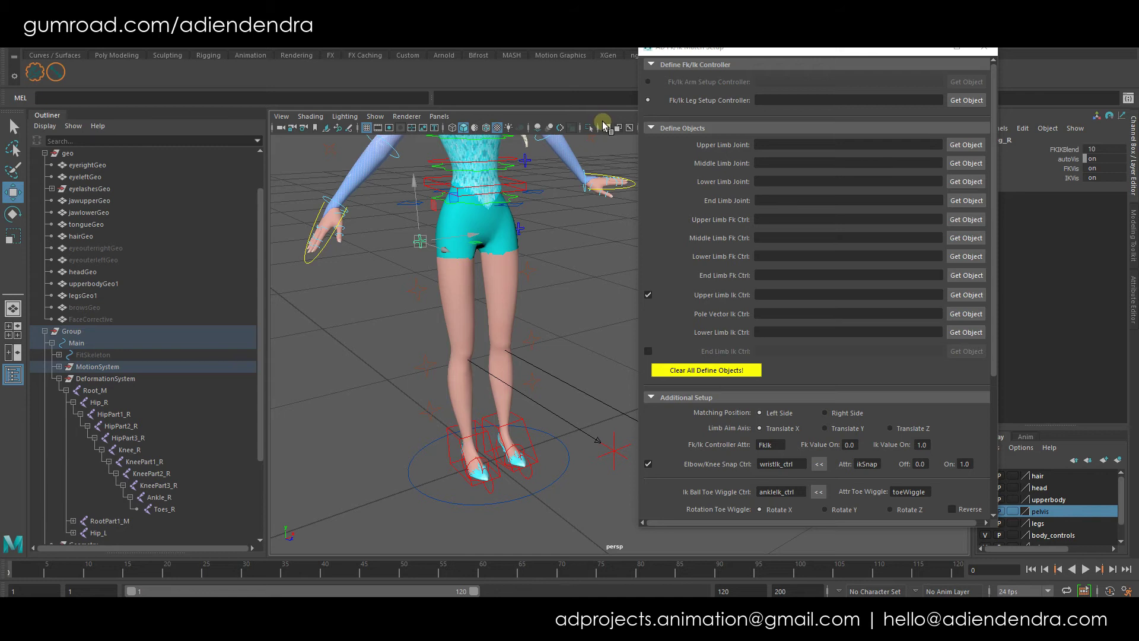
left_click(964, 101)
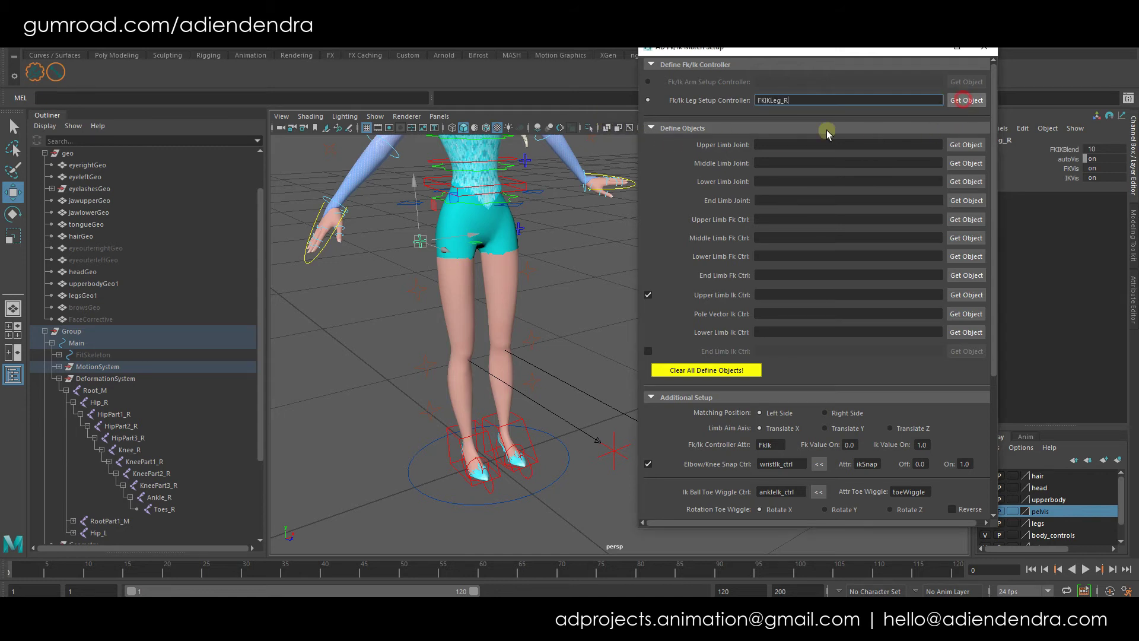
Load Hip_R, Knee_R, Ankle_R and Toes_R as the upper, middle, lower and end limb joints, undoing the accidental hip move.
middle_click_drag(400, 264, 401, 240, "alt")
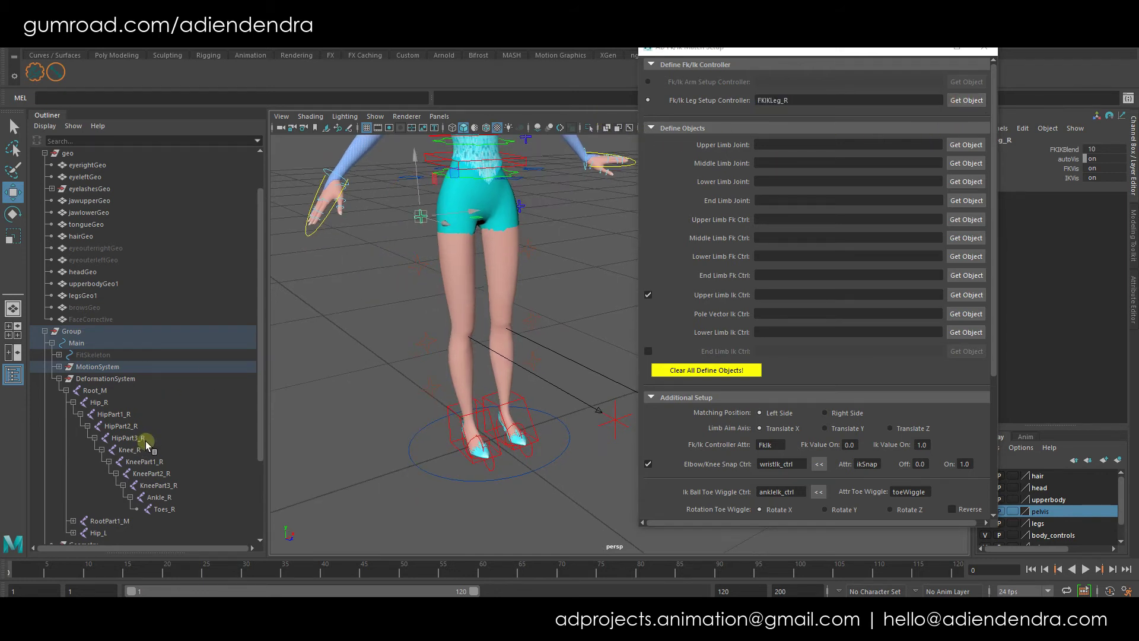
key("ctrl+z")
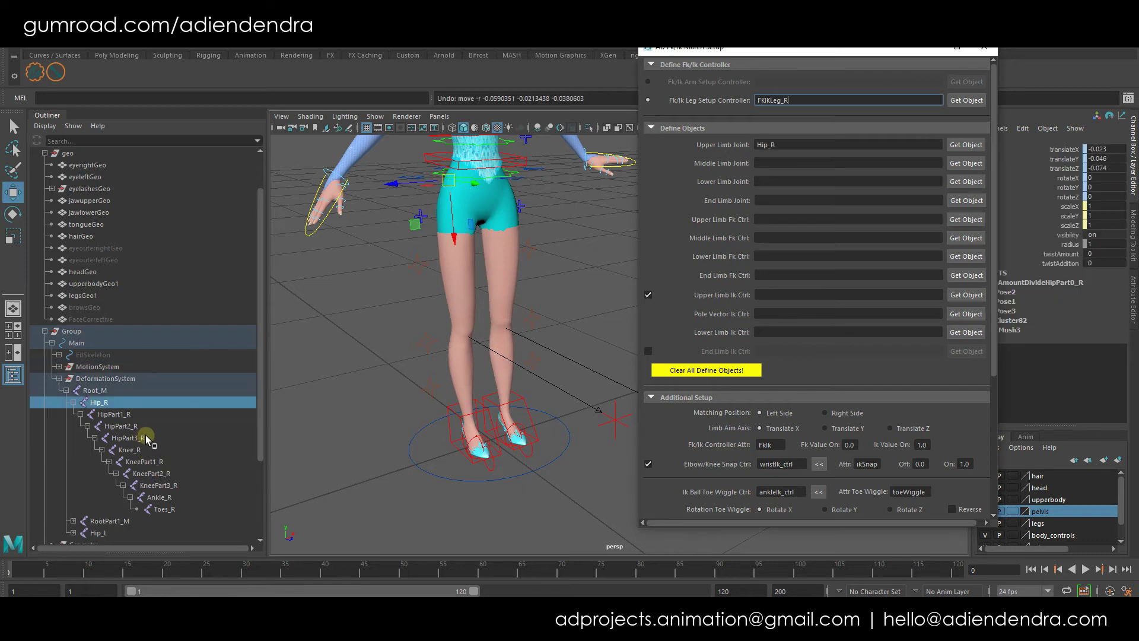
left_click(129, 449)
left_click(966, 163)
left_click(159, 497)
left_click(966, 181)
left_click(163, 509)
left_click(966, 201)
Load the right foot control IKLeg_R as the Lower Limb Ik Ctrl.
left_click(807, 219)
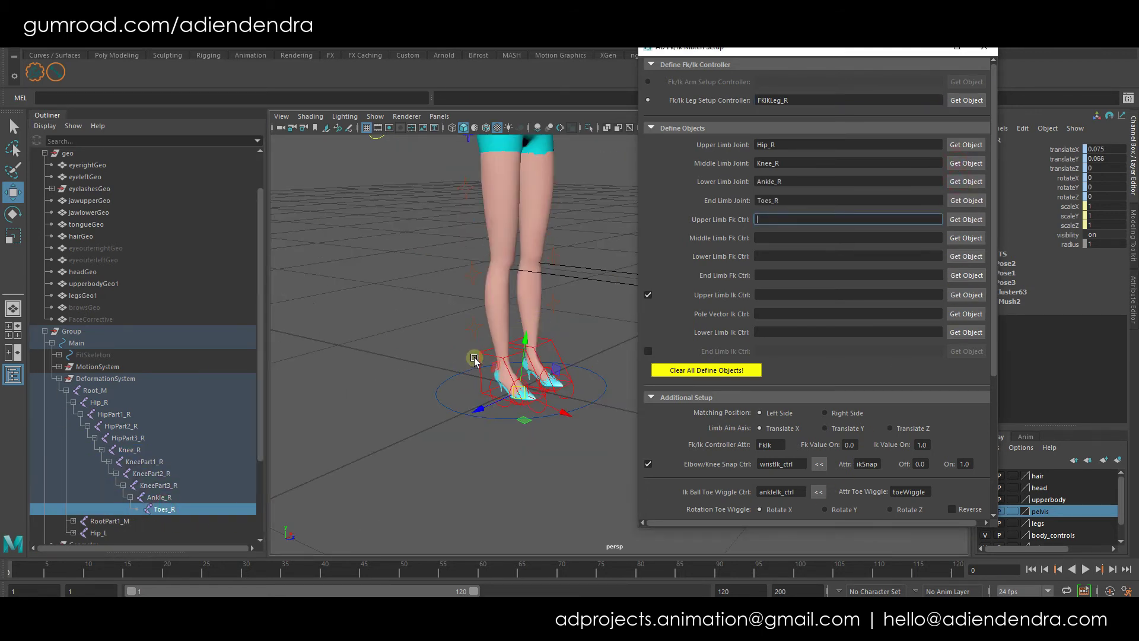
left_click(475, 360)
left_click(966, 332)
Test-rotate the right foot's IKToes_R control, undo the rotation, and load the control as the enabled End Limb Ik Ctrl.
key("f")
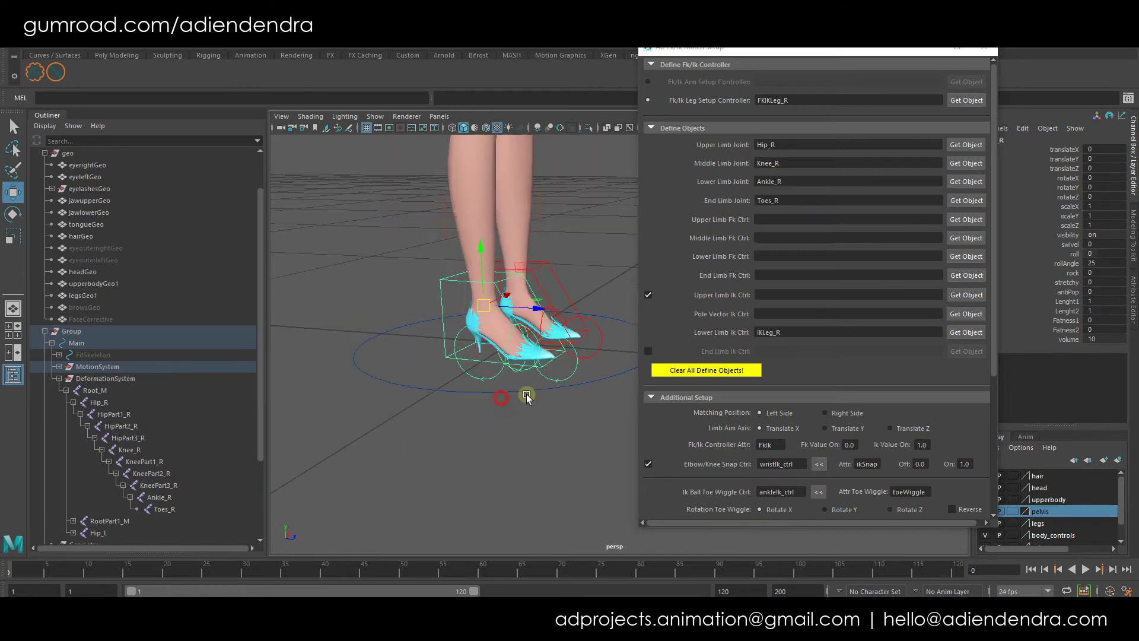
right_click_drag(538, 403, 558, 377, "alt")
left_click(491, 363)
key("f")
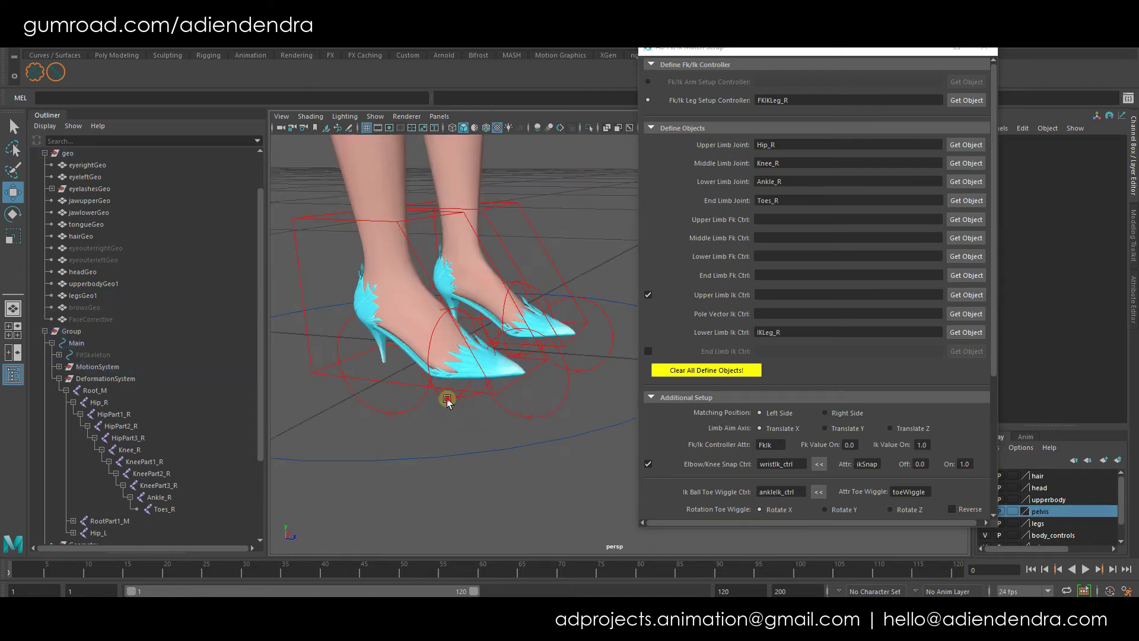
key("e")
left_click_drag(497, 373, 505, 386)
key("ctrl+z")
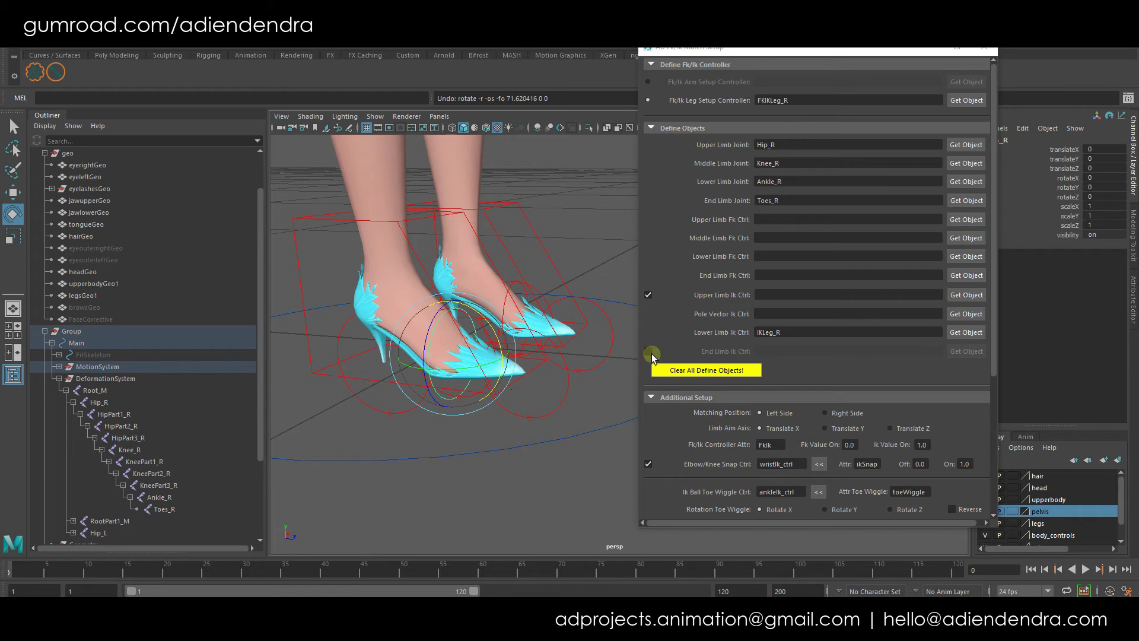
left_click(647, 352)
left_click(965, 351)
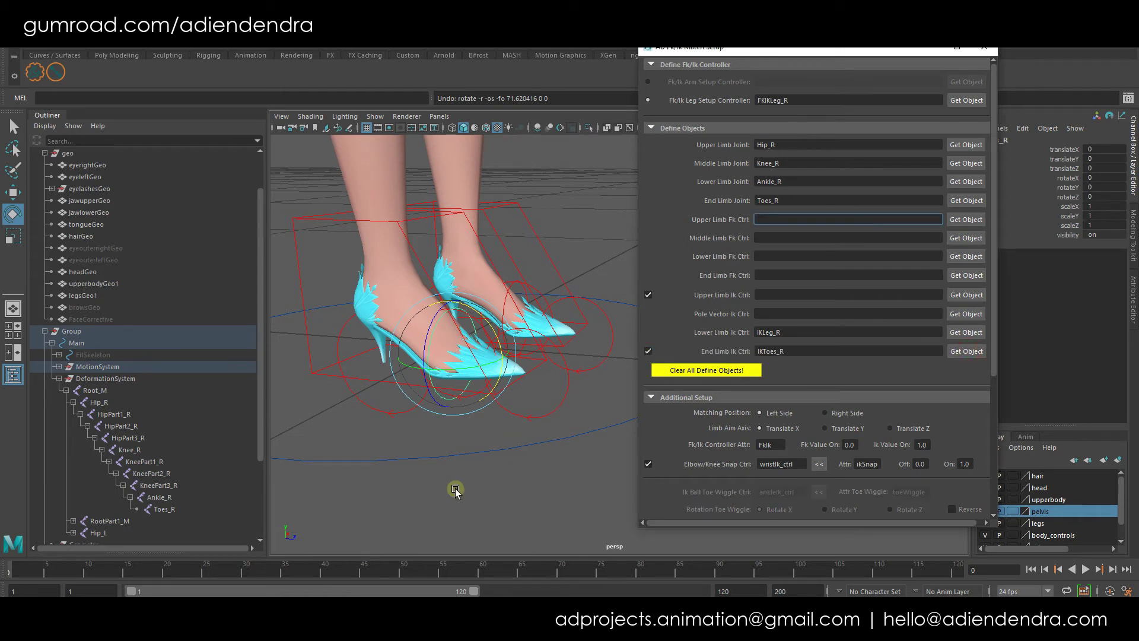
Load the right leg's pole vector control PoleLeg_R as the Pole Vector Ik Ctrl.
right_click_drag(473, 376, 376, 297, "alt")
middle_click_drag(469, 300, 200, 302, "alt")
left_click(578, 301)
left_click(966, 314)
Select the right leg's FK/IK switch control and lower its FKIKBlend to 0.
right_click_drag(526, 326, 467, 313, "alt")
middle_click_drag(467, 313, 493, 398, "alt")
left_click_drag(465, 312, 507, 318, "alt")
left_click(470, 271)
left_click(1060, 149)
middle_click_drag(568, 297, 274, 313)
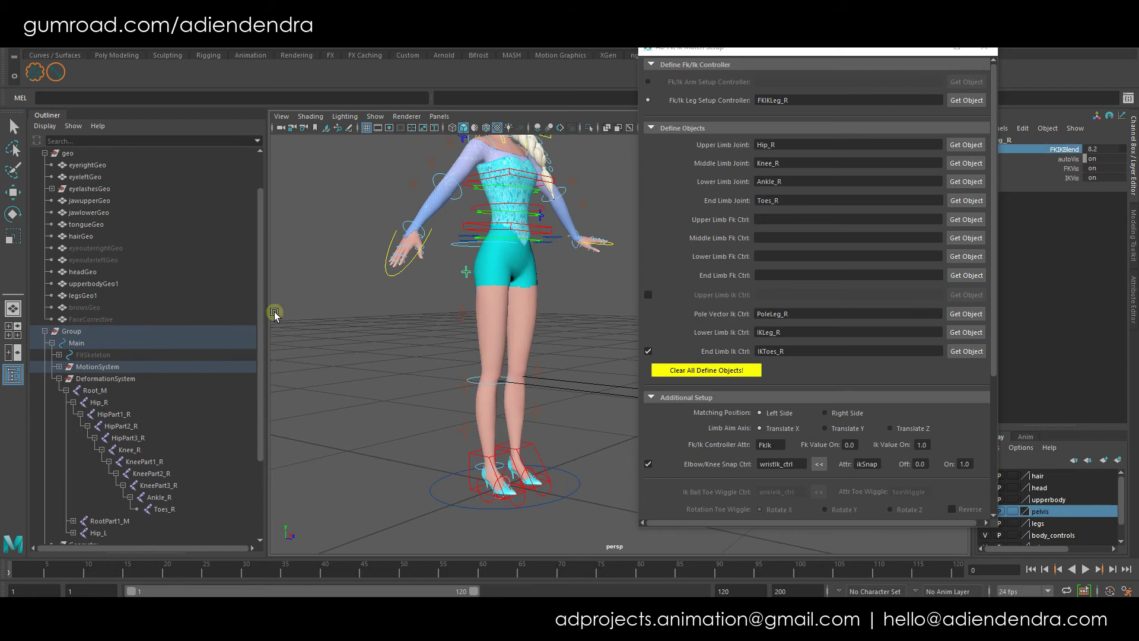
Load FKHip_R as the Upper Limb Fk Ctrl and FKKnee_R as the Middle Limb Fk Ctrl.
right_click_drag(569, 326, 534, 325, "alt")
left_click_drag(534, 326, 492, 338, "alt")
left_click(383, 270)
left_click(966, 220)
left_click(427, 422)
left_click(966, 238)
middle_click_drag(491, 415, 491, 342, "alt")
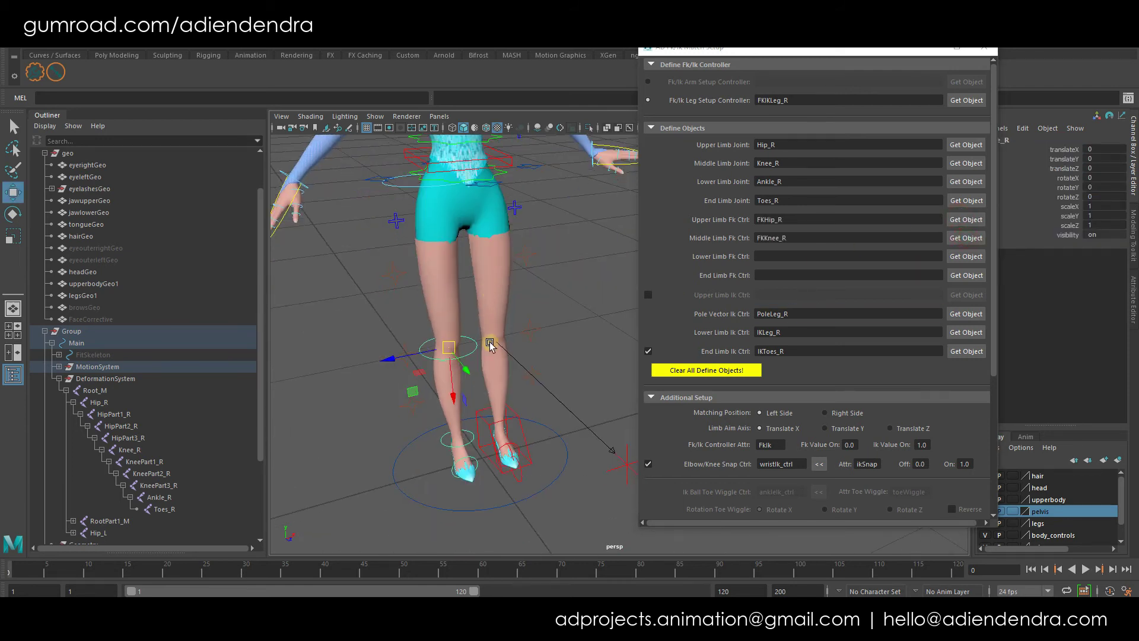
Load FKAnkle_R as the Lower Limb Fk Ctrl and FKToes_R as the End Limb Fk Ctrl.
left_click_drag(463, 367, 461, 336, "alt")
left_click(446, 454)
left_click(966, 257)
middle_click_drag(518, 399, 471, 323, "alt")
left_click_drag(471, 324, 493, 361, "alt")
right_click_drag(493, 362, 528, 368, "alt")
left_click(450, 466)
left_click(966, 275)
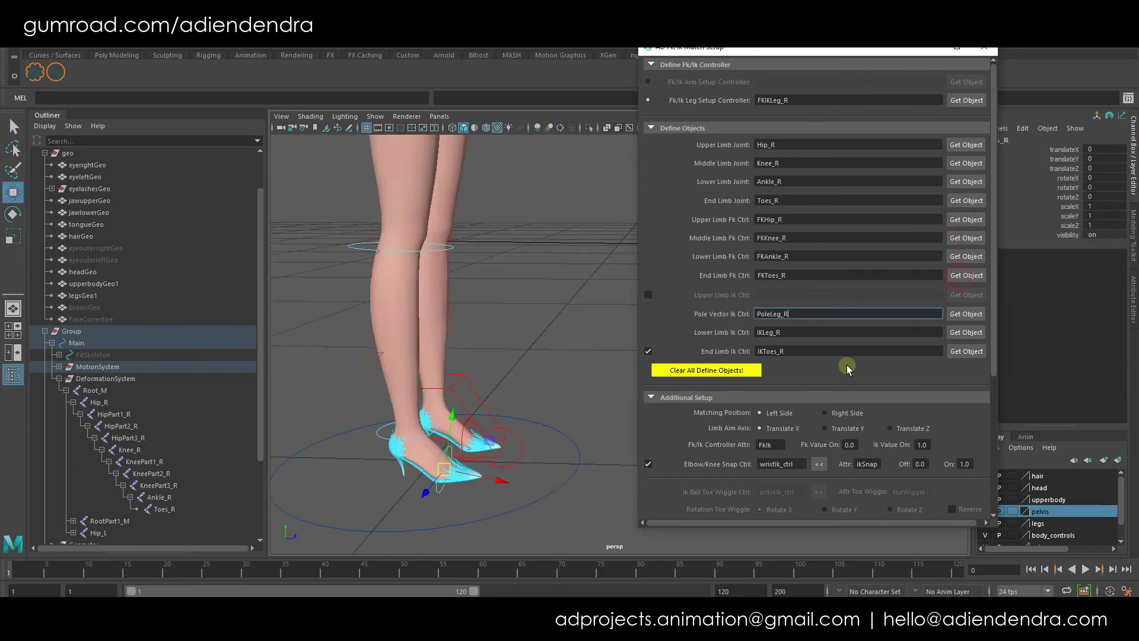
Set the Matching Position to Right Side and select the HipPart2_R joint to check the limb aim axis.
scroll(808, 376, "down", 2)
left_click_drag(509, 397, 469, 380, "alt")
middle_click_drag(469, 380, 464, 325, "alt")
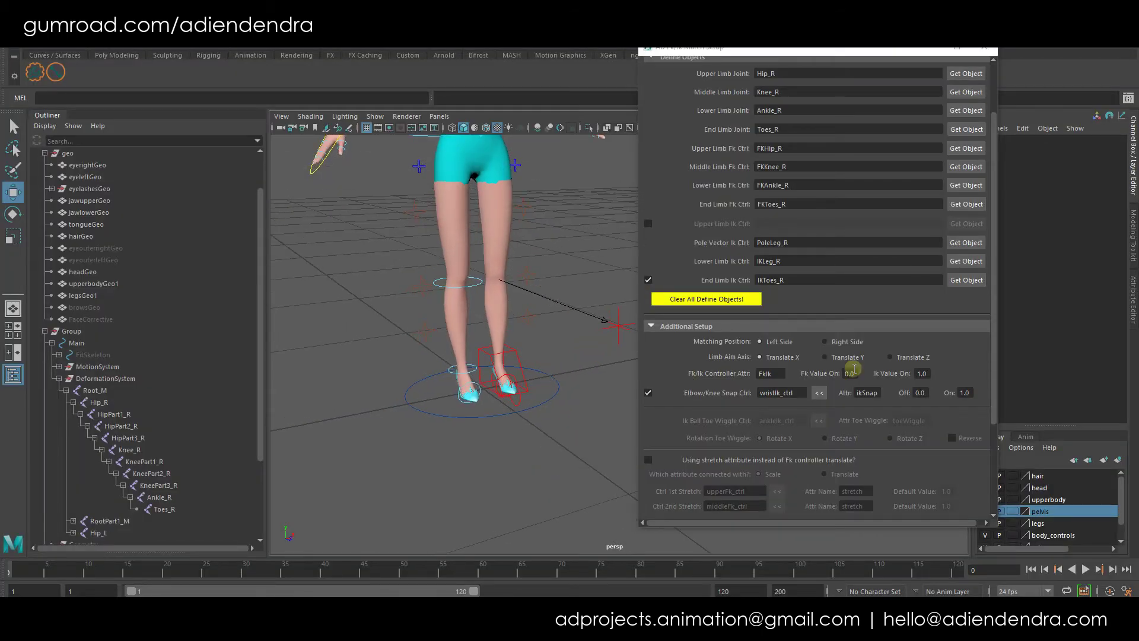
left_click(842, 344)
scroll(537, 355, "up", 2)
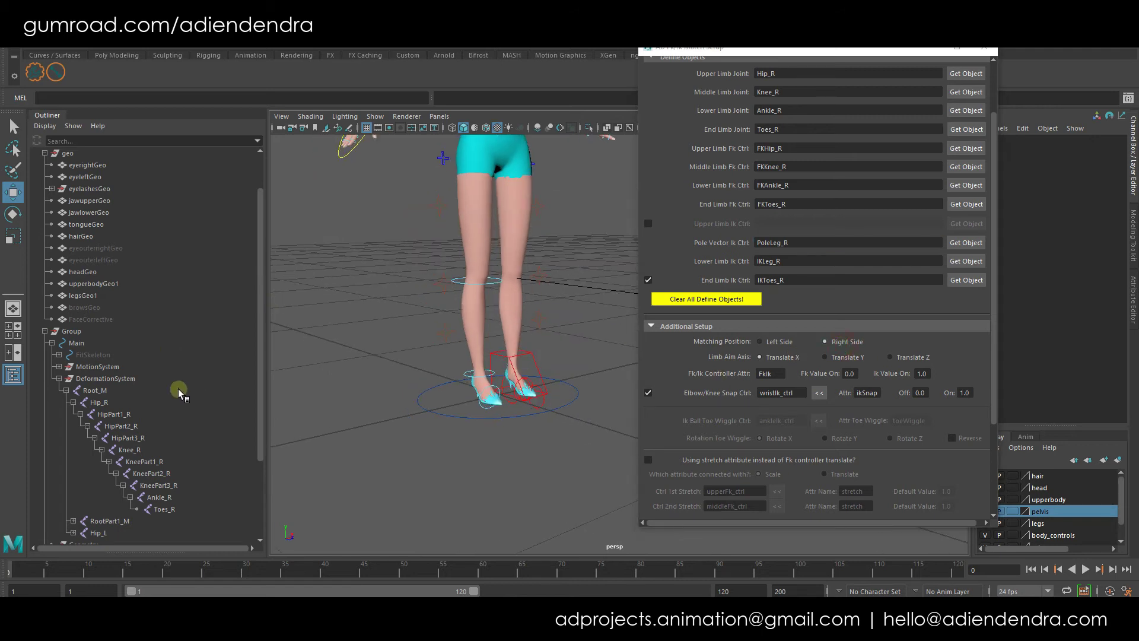
left_click(125, 427)
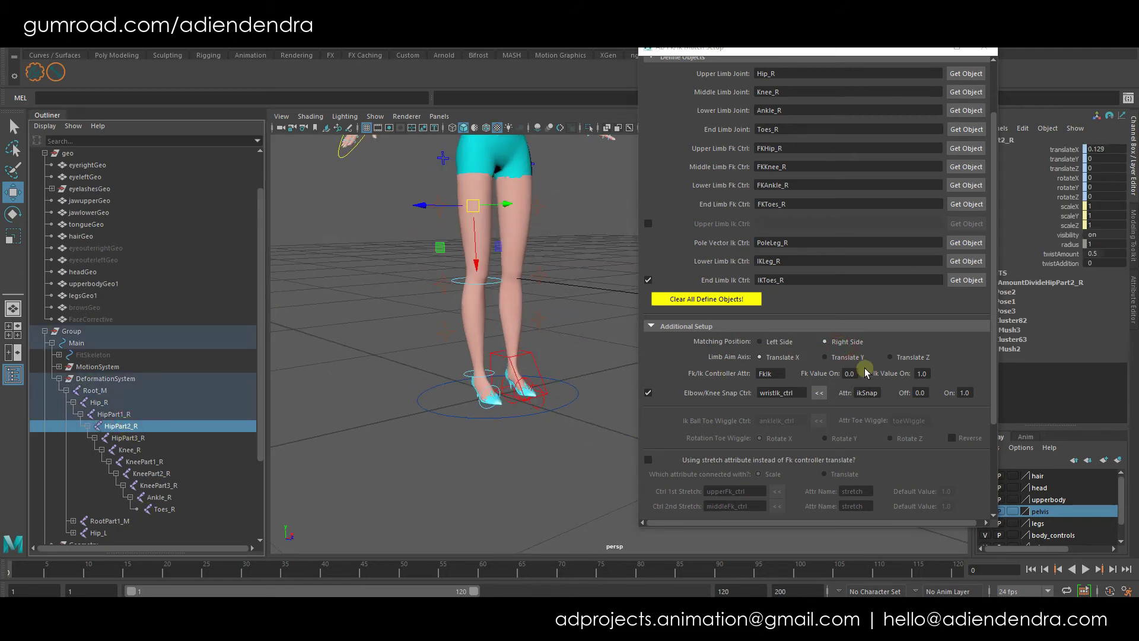
Set the Fk/Ik Controller Attr to FKIKBlend with an Ik Value On of 10.
double_click(767, 373)
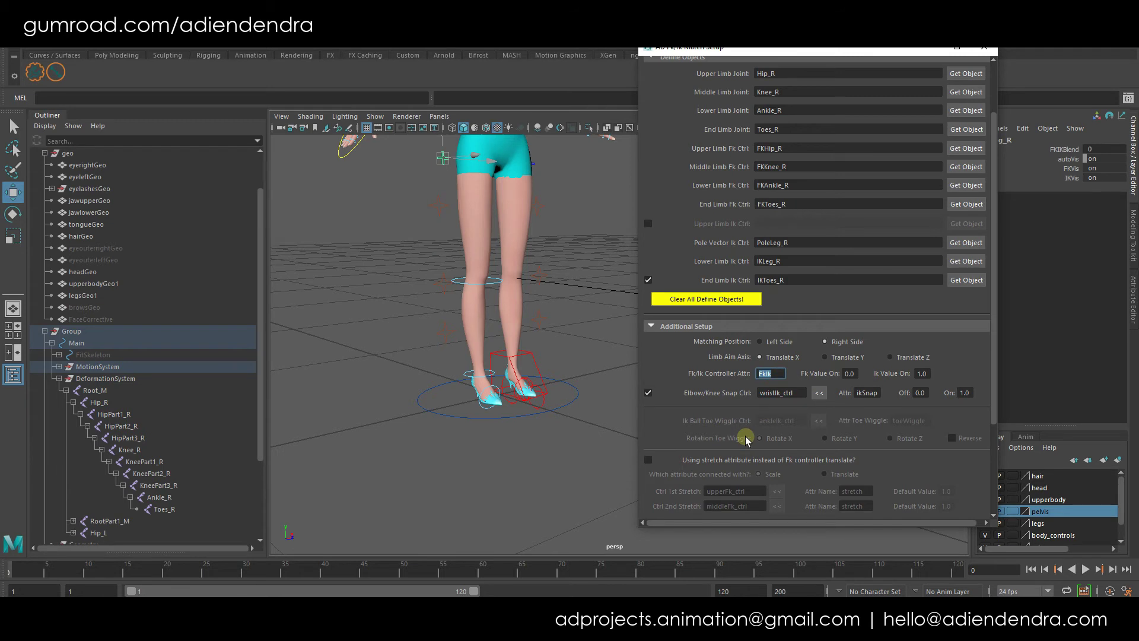
type("FKIKBlend")
key("Tab")
Load PoleLeg_L as the Elbow/Knee Snap Ctrl with the attribute lock and an On value of 10.
middle_click_drag(571, 323, 567, 279, "alt")
left_click_drag(570, 279, 578, 299)
left_click(578, 300)
left_click(818, 393)
type("lock")
key("Tab")
key("Tab")
type("10")
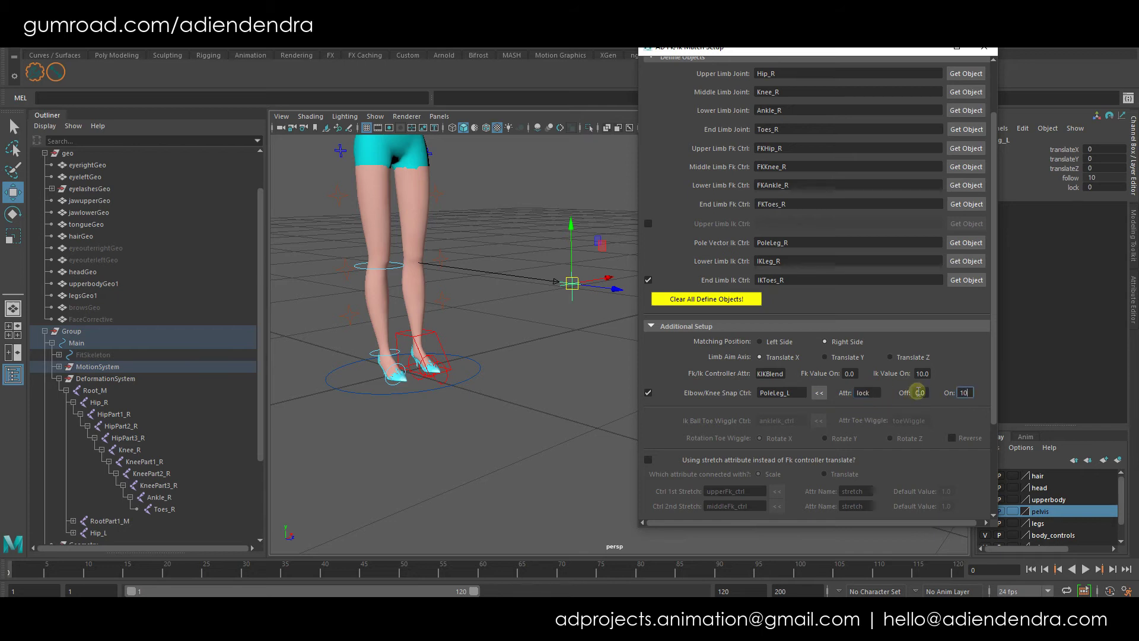
Disable the End Limb Ik Ctrl to examine the toe wiggle options, and re-enable it with IKToes_R loaded.
middle_click_drag(551, 390, 547, 379, "alt")
scroll(740, 414, "down", 2)
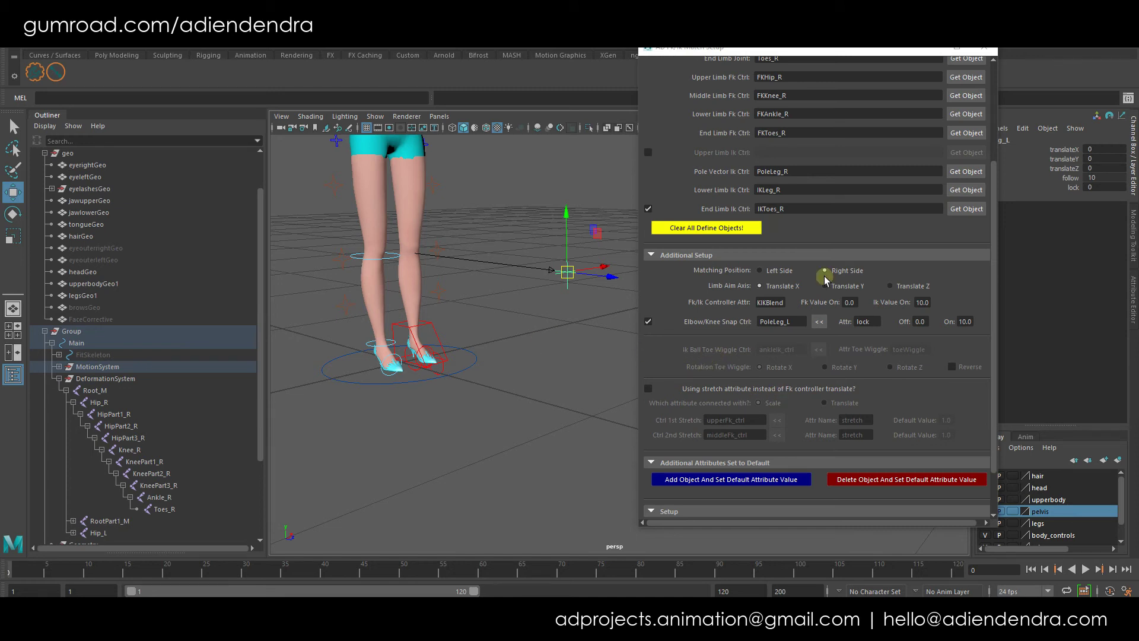
double_click(768, 210)
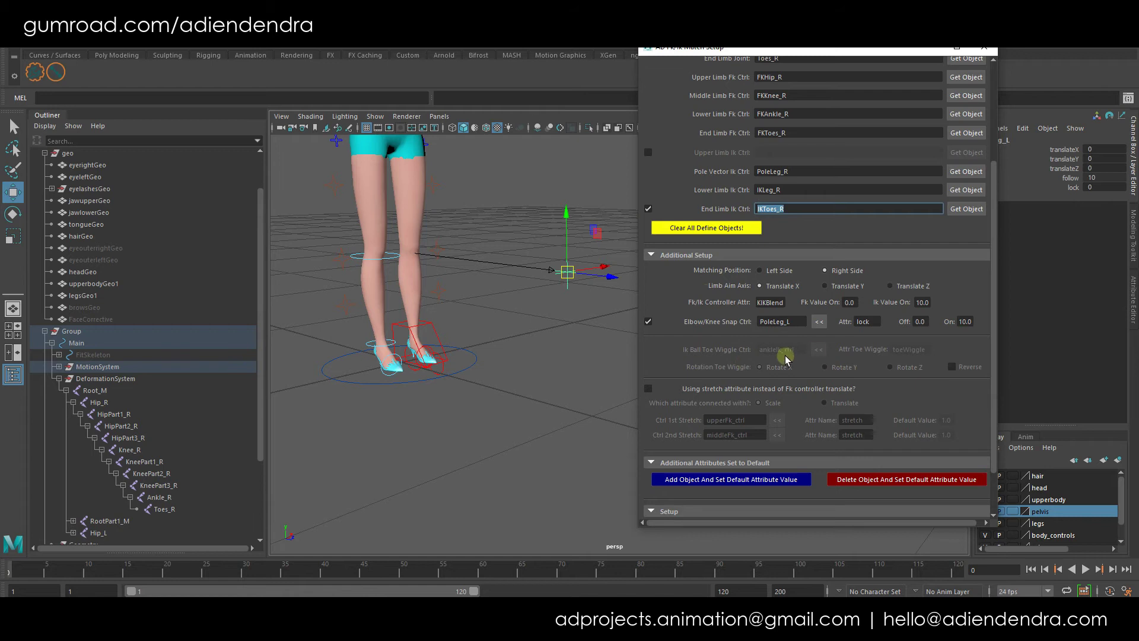
left_click(648, 209)
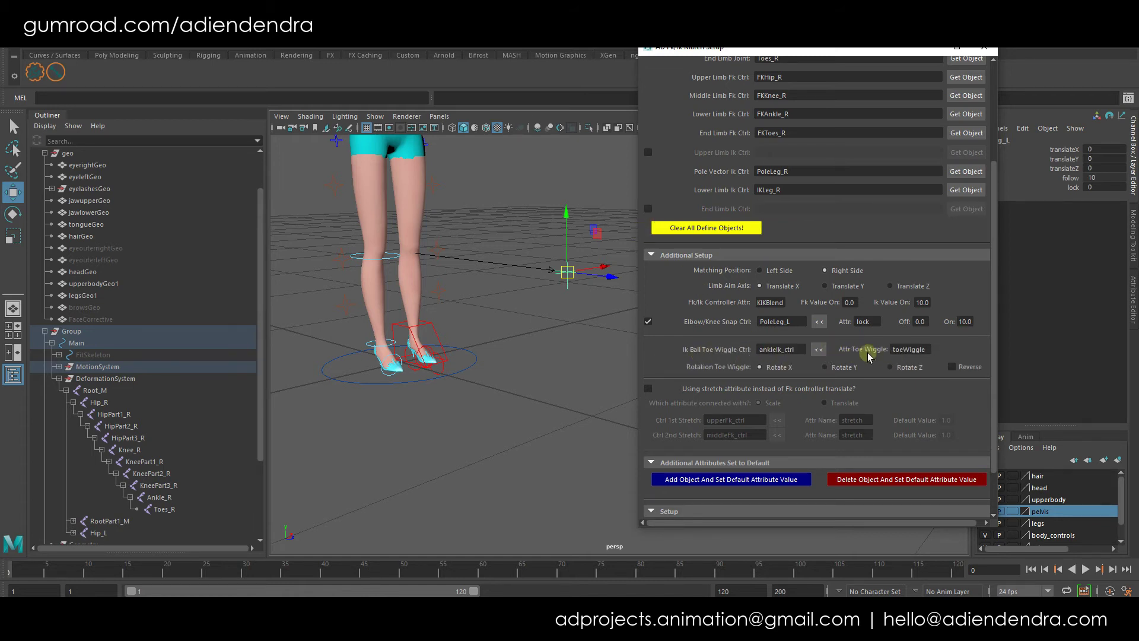
left_click(771, 350)
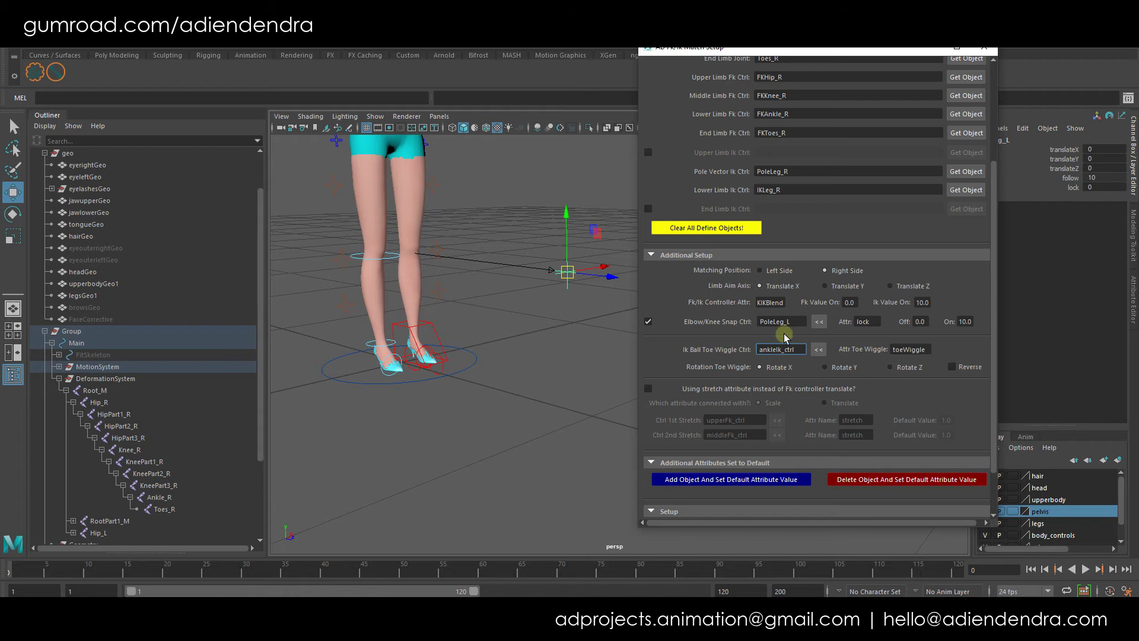
left_click(647, 209)
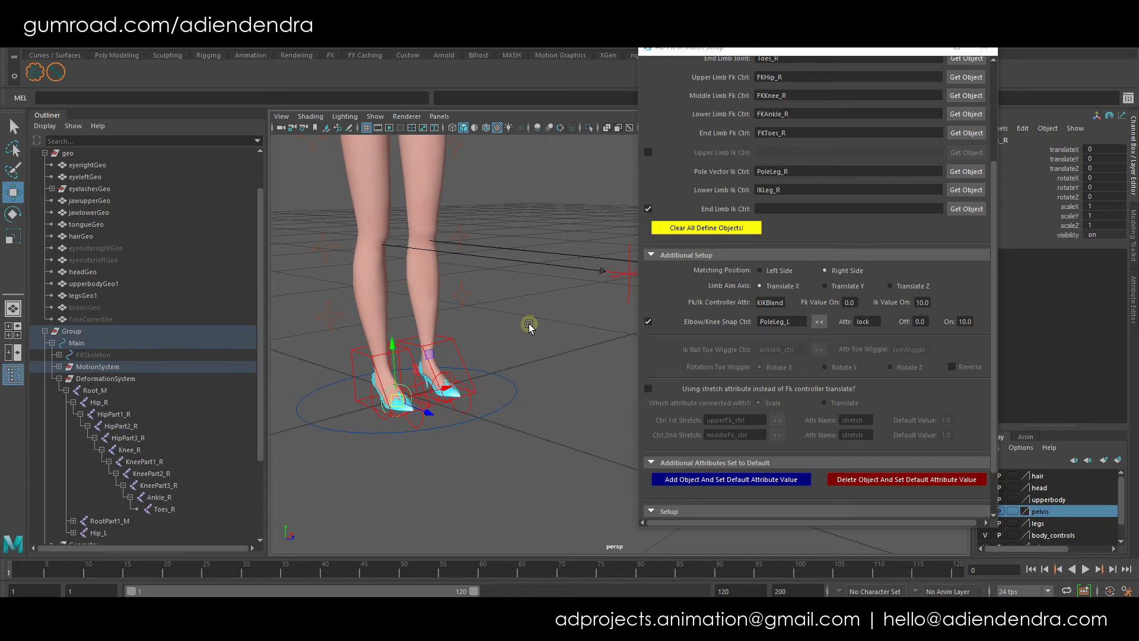
left_click(967, 208)
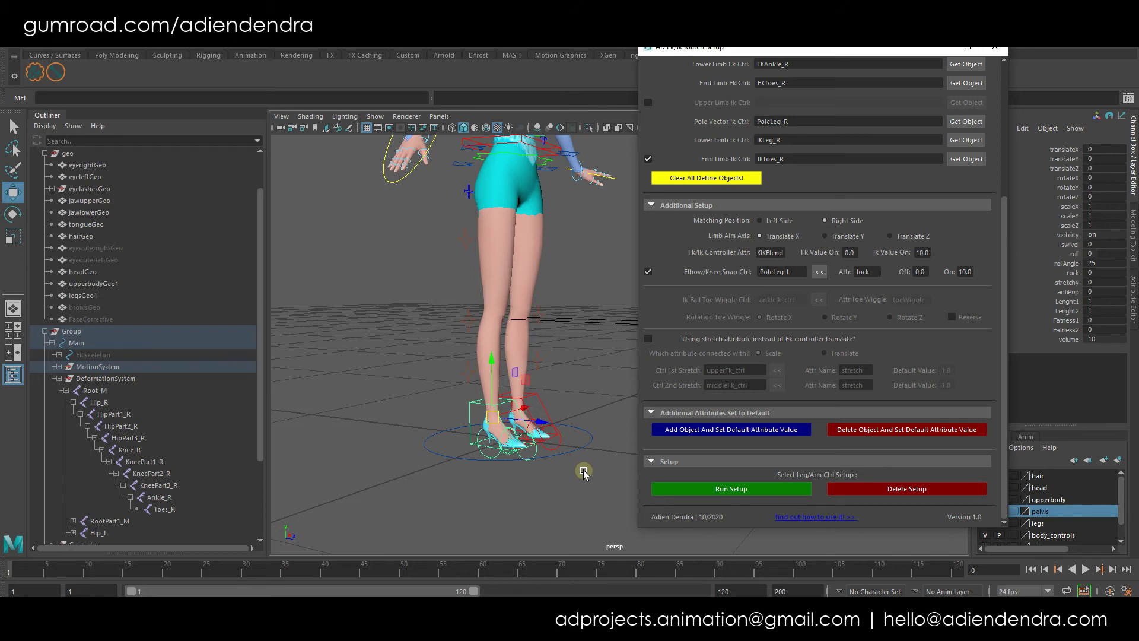
Add six default-attribute rows and load IKLeg_R as the object in each.
left_click(720, 430)
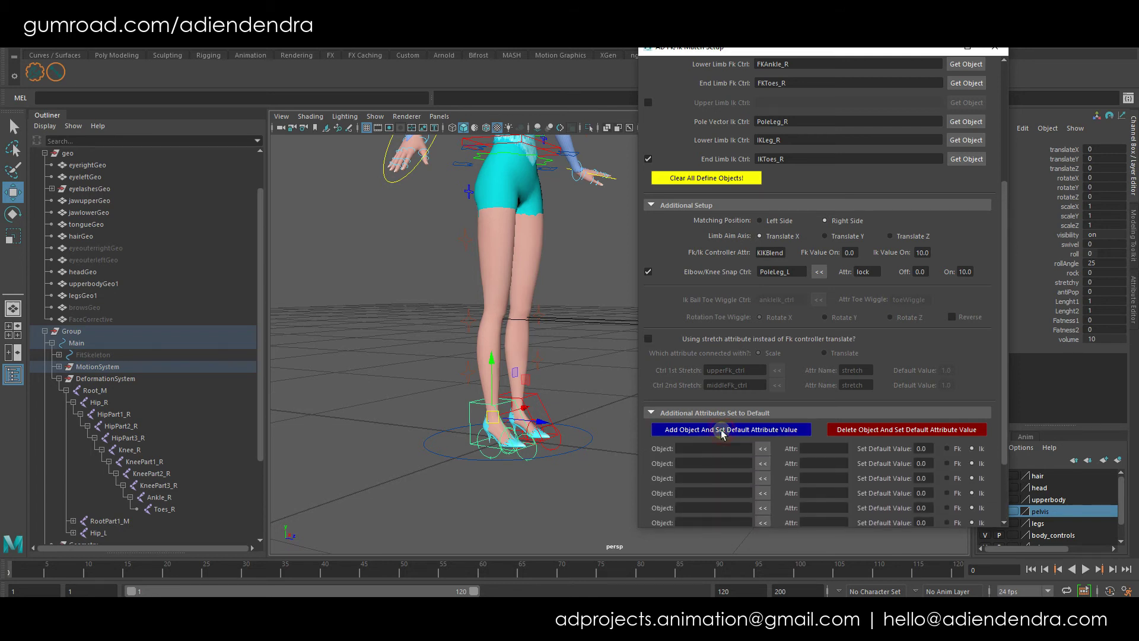
scroll(736, 385, "down", 2)
left_click(763, 360)
left_click(762, 374)
left_click(762, 390)
left_click(762, 419)
left_click(762, 404)
left_click(762, 433)
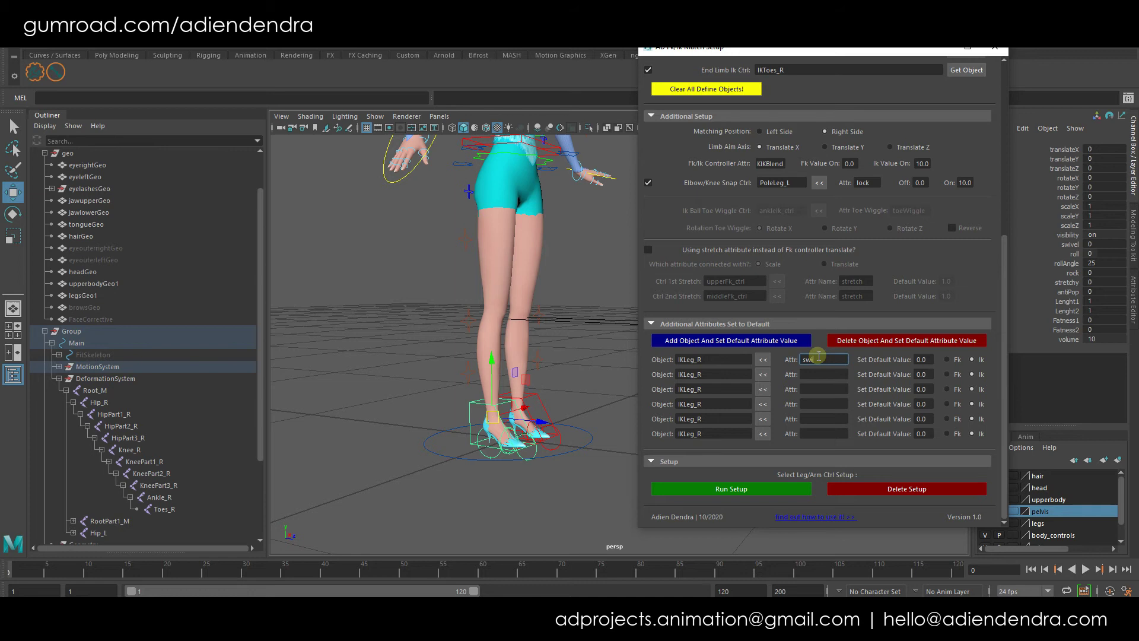
Enter swivel, roll and rollAngle as the first three IKLeg_R attributes, with a default value of 25 for rollAngle.
left_click(818, 359)
type("swivel")
key("Tab")
type("roll")
key("Tab")
key("Tab")
key("Tab")
key("Tab")
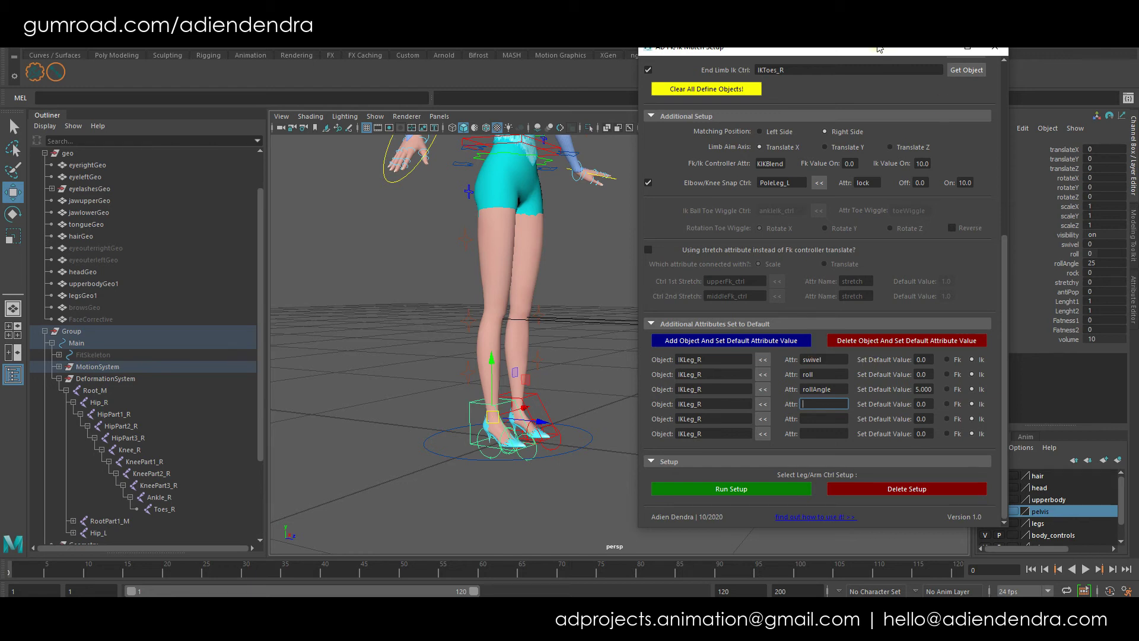
Move the setup window aside, and switch the Channel Box names to Nice and back to Long.
left_click_drag(879, 49, 745, 67)
left_click(1022, 128)
left_click(1022, 128)
left_click(1023, 129)
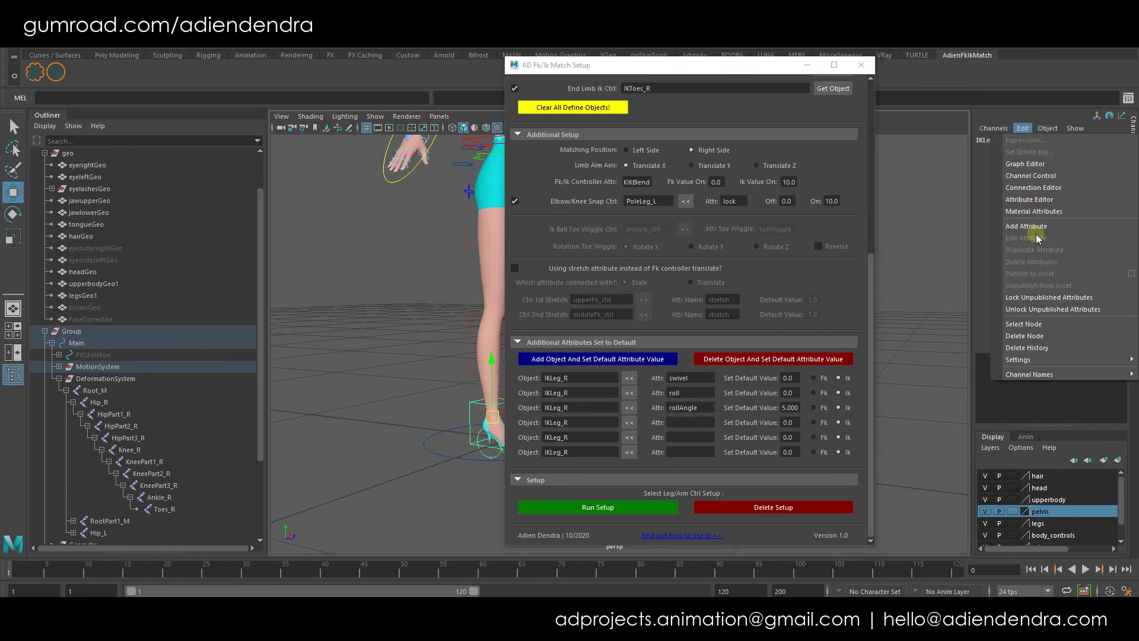
mouse_move(1037, 379)
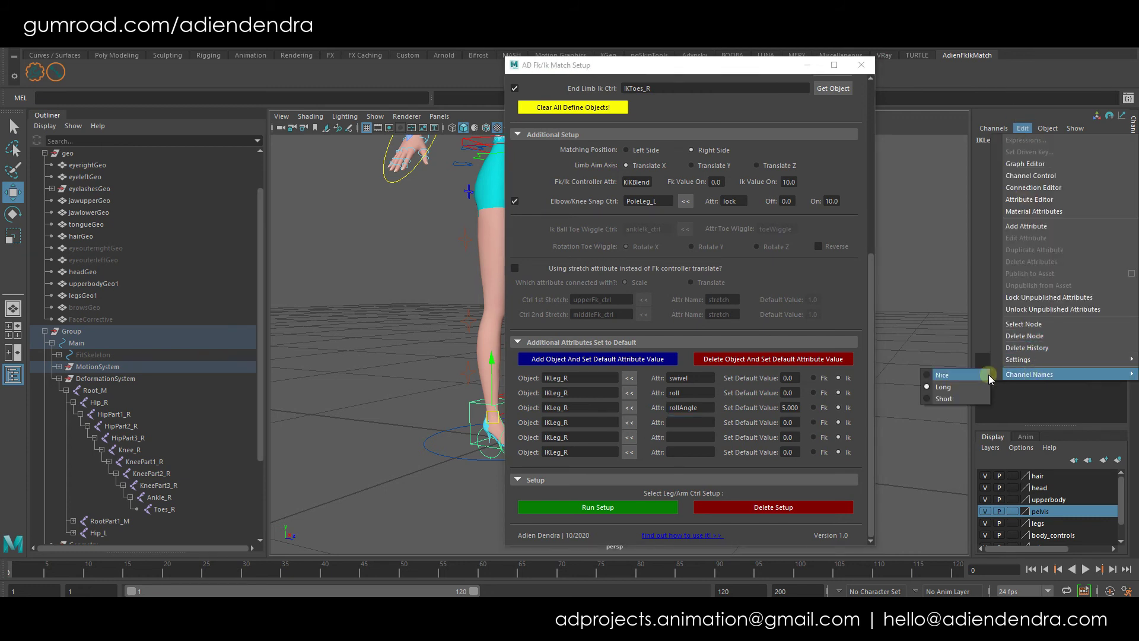
left_click(949, 386)
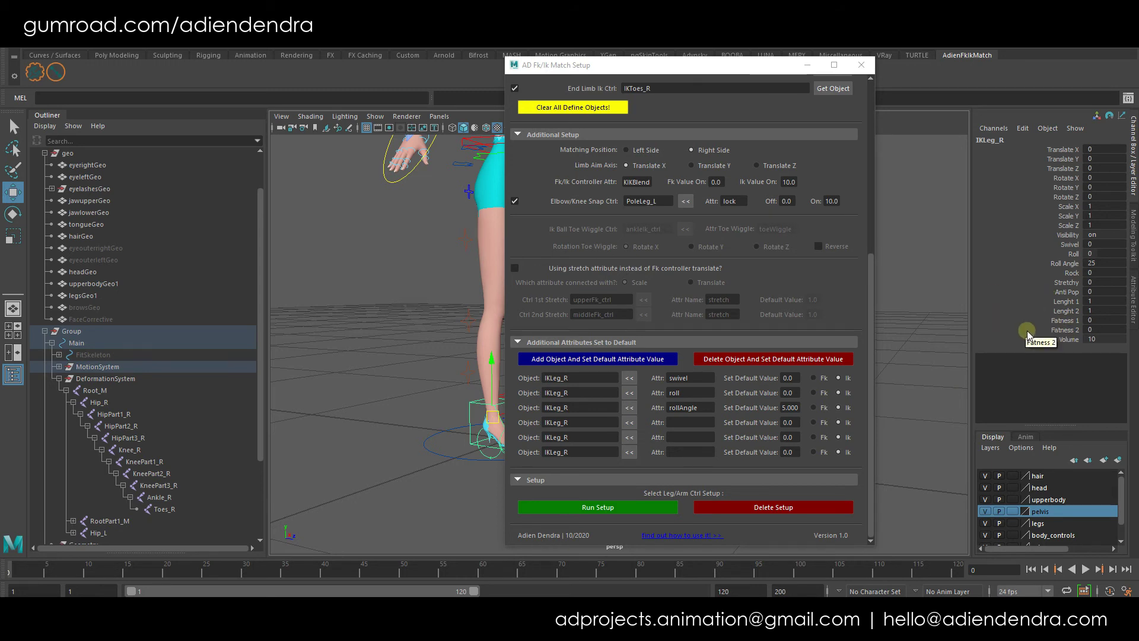
left_click(1024, 128)
mouse_move(1044, 374)
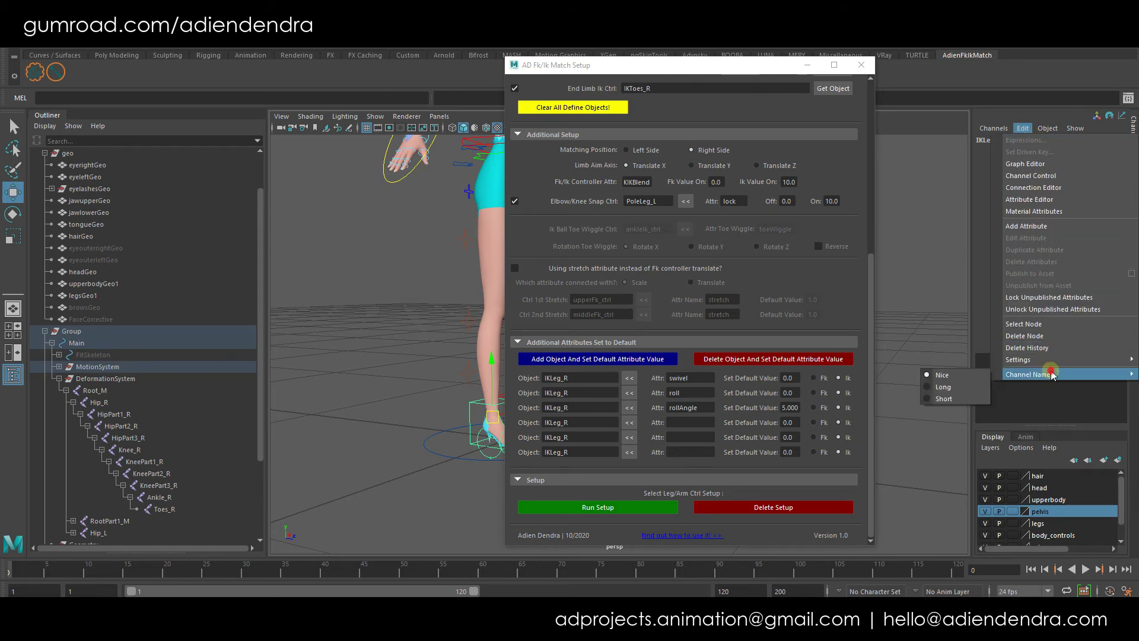
left_click(944, 384)
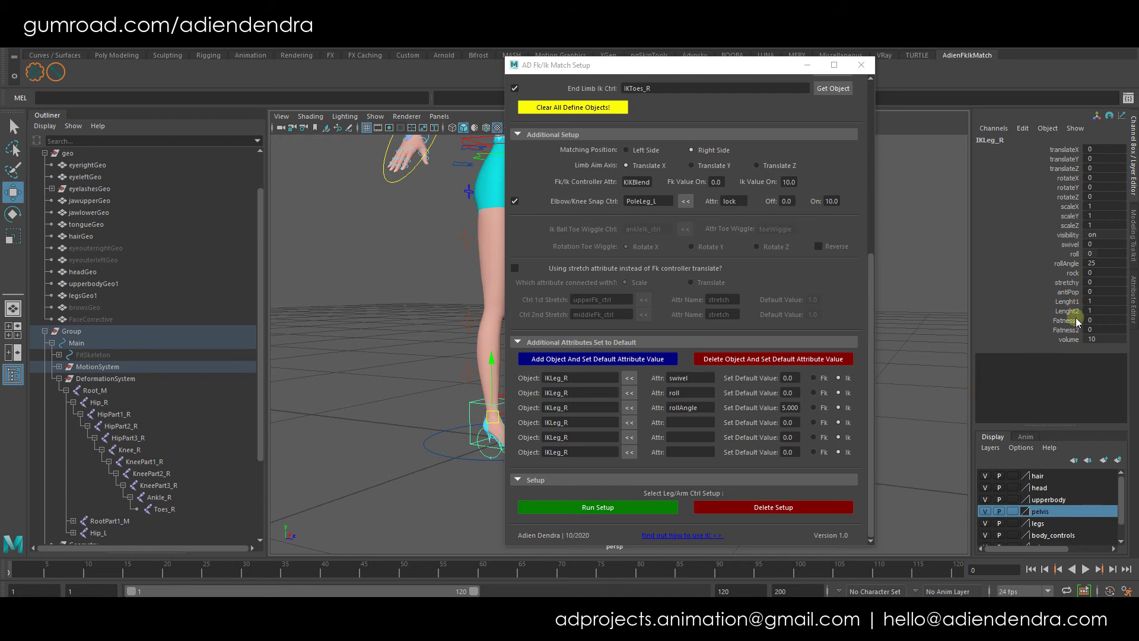
Switch the Channel Box names to Short and return them to Long.
left_click(1023, 128)
mouse_move(1027, 379)
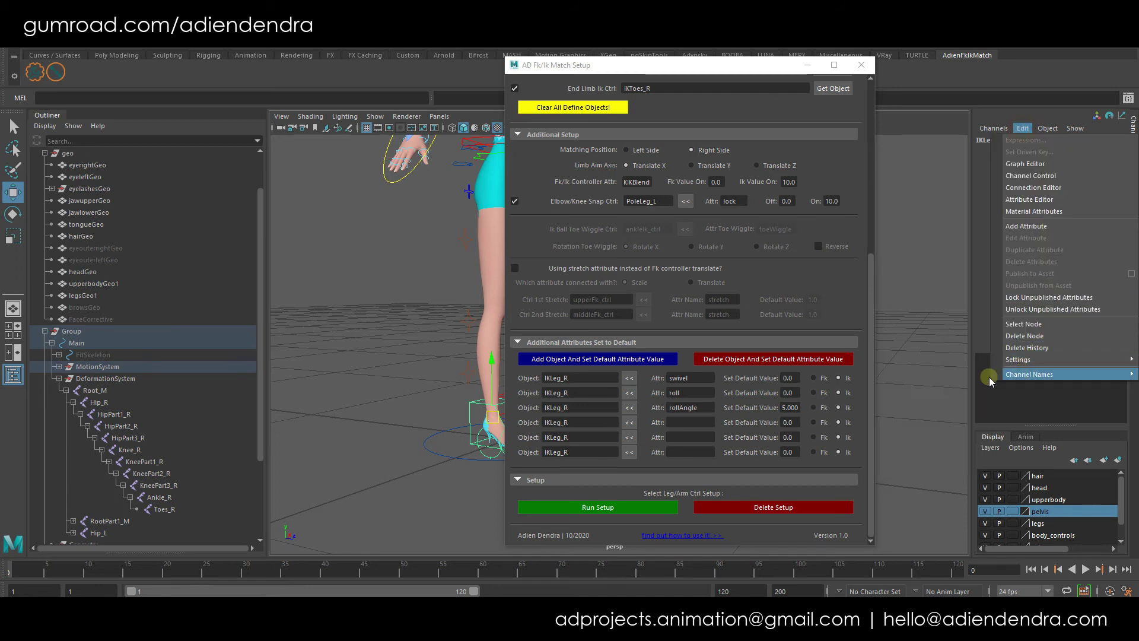
left_click(948, 396)
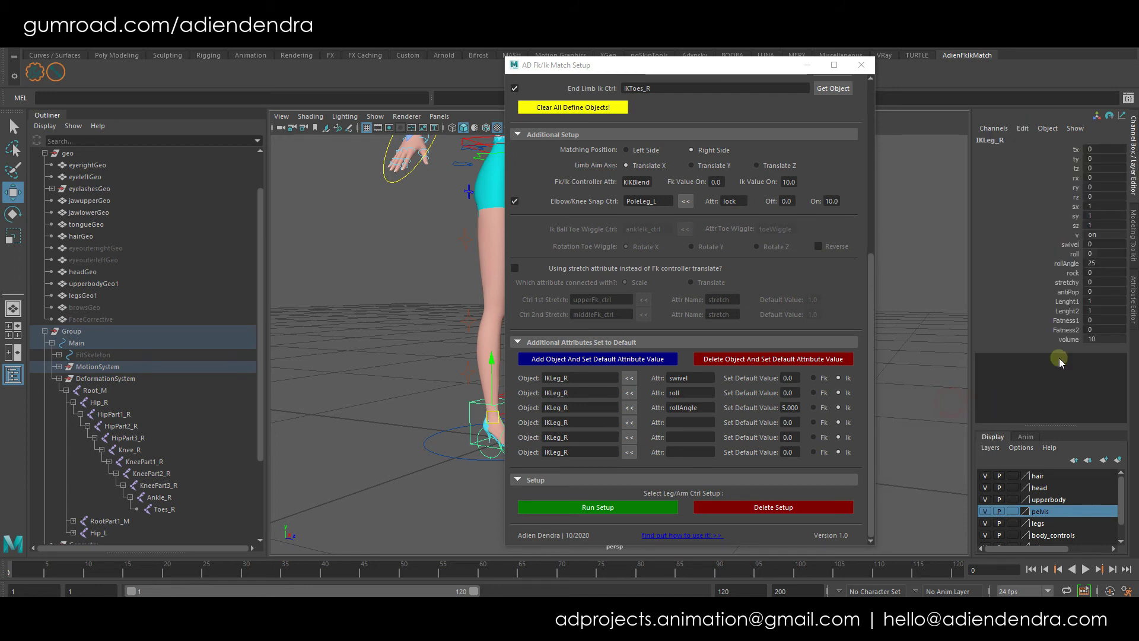
left_click(1023, 129)
mouse_move(1044, 374)
left_click(970, 391)
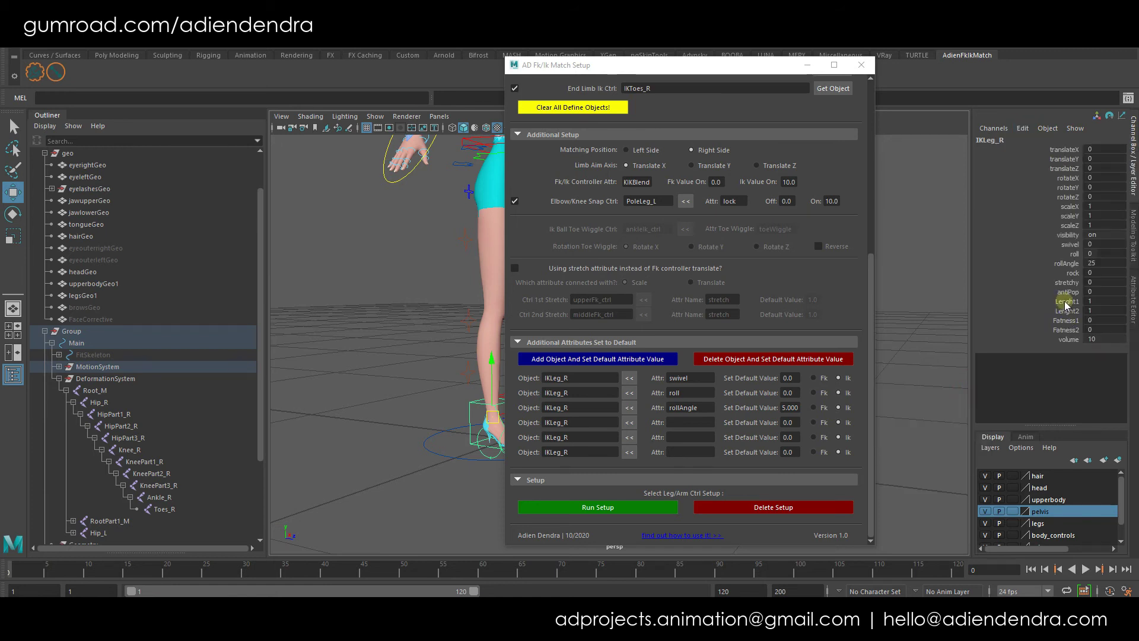
Enter rock, stretchy and antiPop as the attributes of the fourth to sixth IKLeg_R rows.
left_click(690, 422)
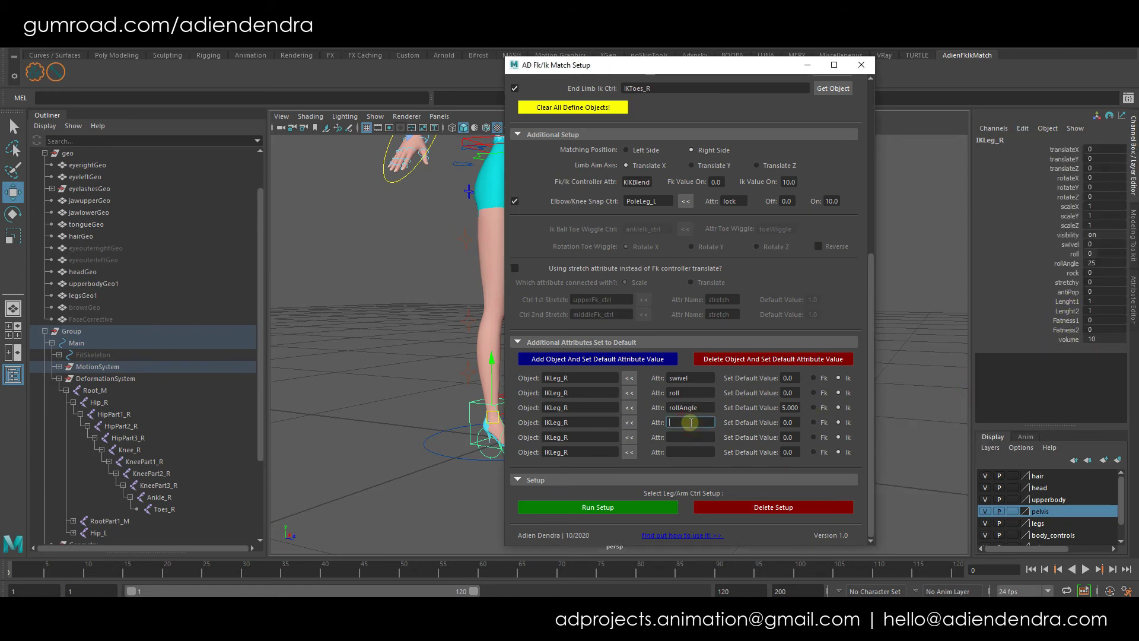
type("rock")
key("Tab")
key("Tab")
type("sth")
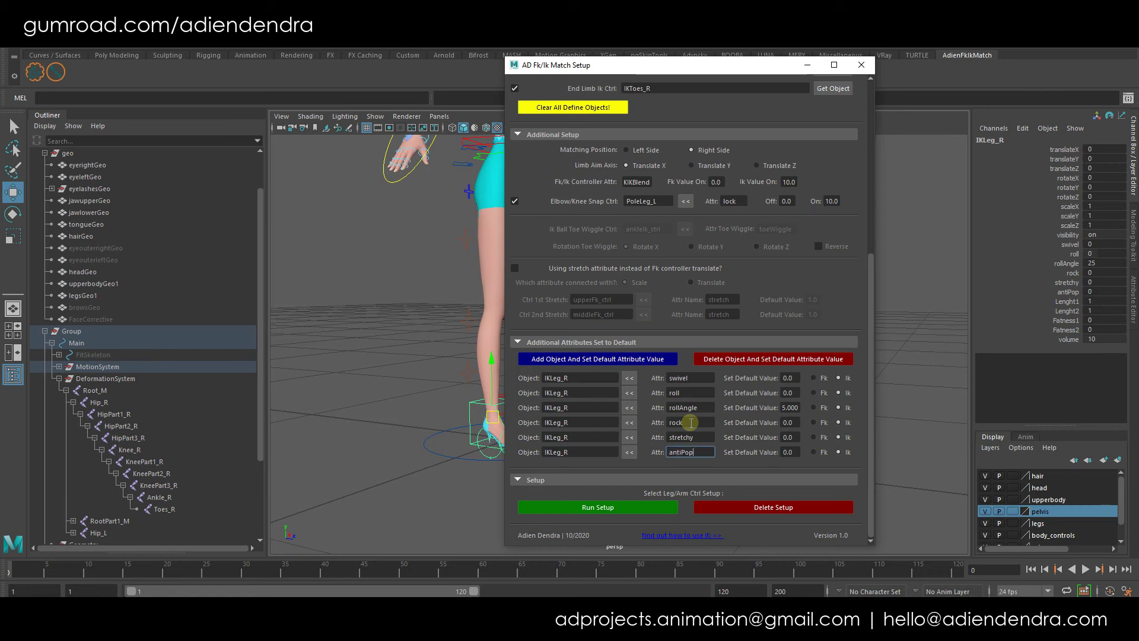
Add four more default-attribute rows and load IKLeg_R as the object in each.
left_click(642, 359)
left_click(643, 358)
left_click(642, 359)
left_click(643, 359)
left_click(631, 469)
left_click(631, 484)
left_click(632, 510)
left_click(632, 498)
Enter Lenght1 and Lenght2 as the next two IKLeg_R attributes, each with a default value of 1.
left_click(691, 465)
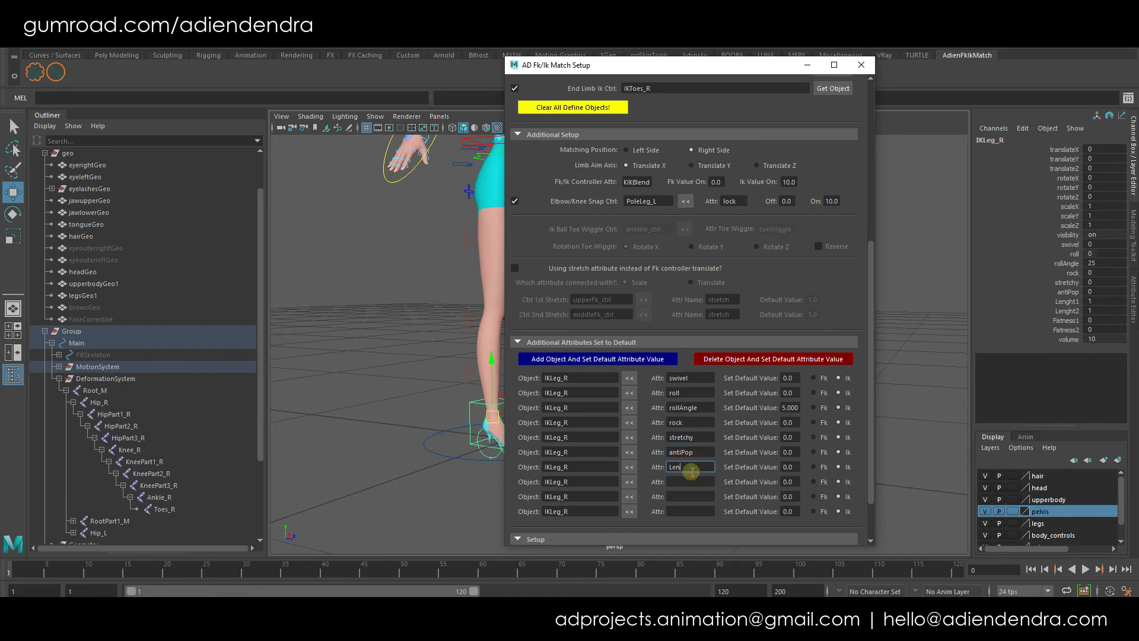
type("Lenght1")
left_click(690, 482)
type("Lenght2")
left_click(793, 482)
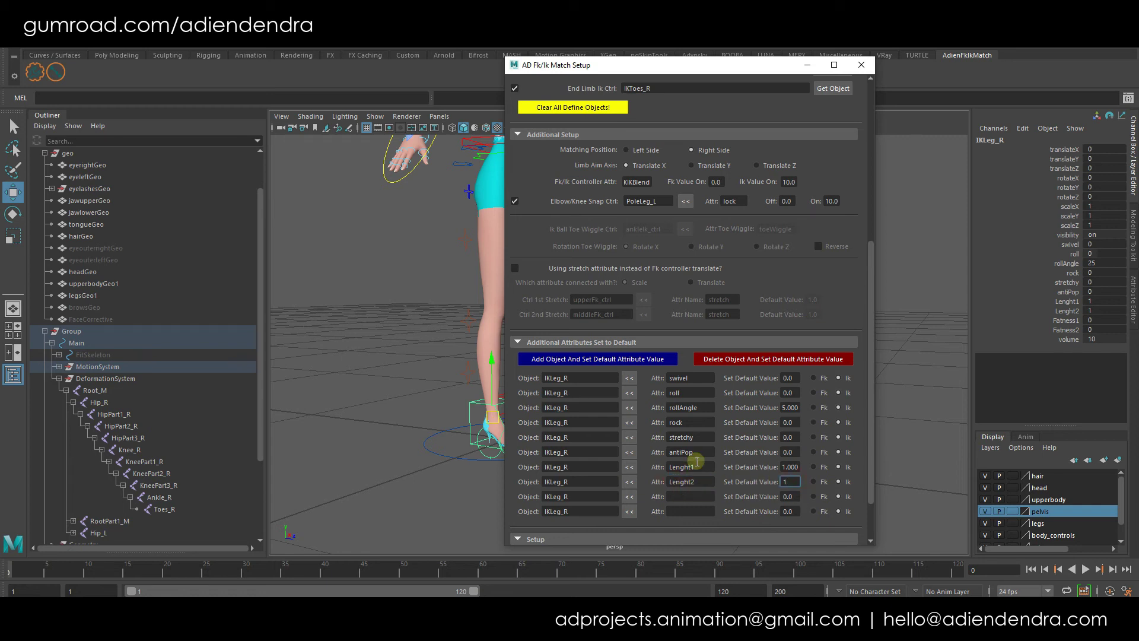
Set the stretchy attribute's default value to 10 and check the rollAngle default.
left_click_drag(796, 440, 772, 430)
type("1")
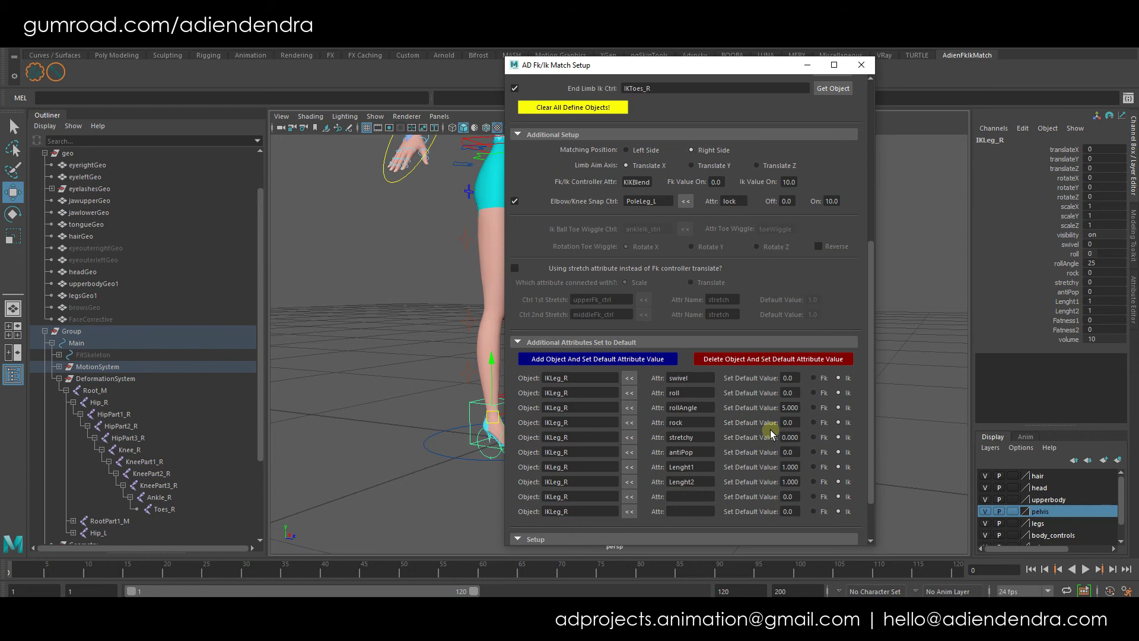
double_click(791, 408)
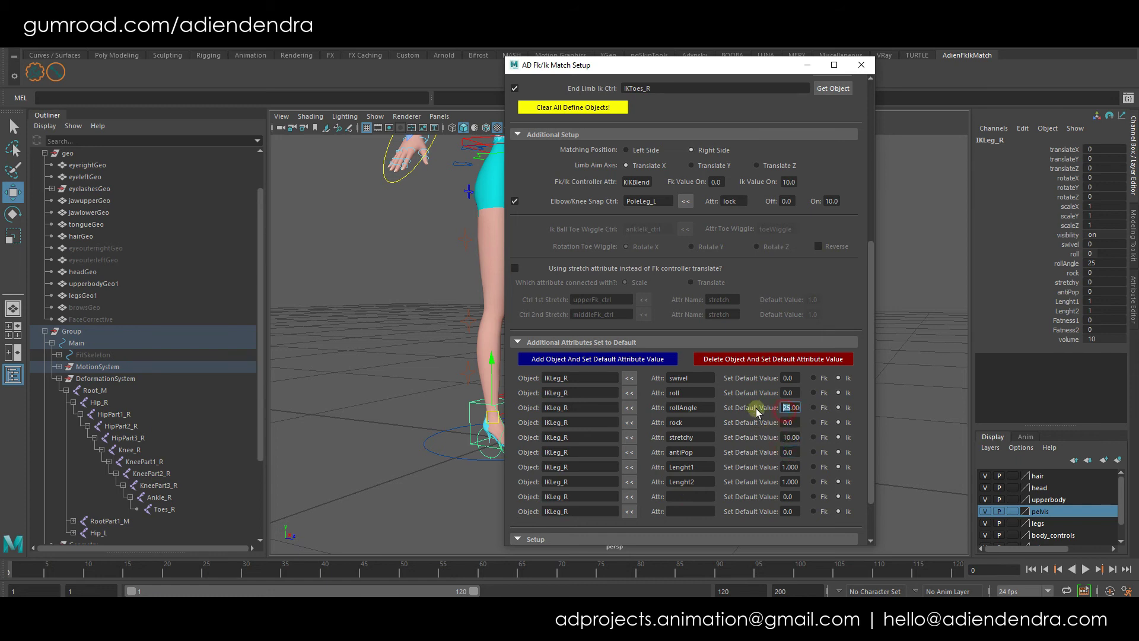
Enter Fatness1 and Fatness2 as the attributes of the ninth and tenth IKLeg_R rows.
left_click(704, 497)
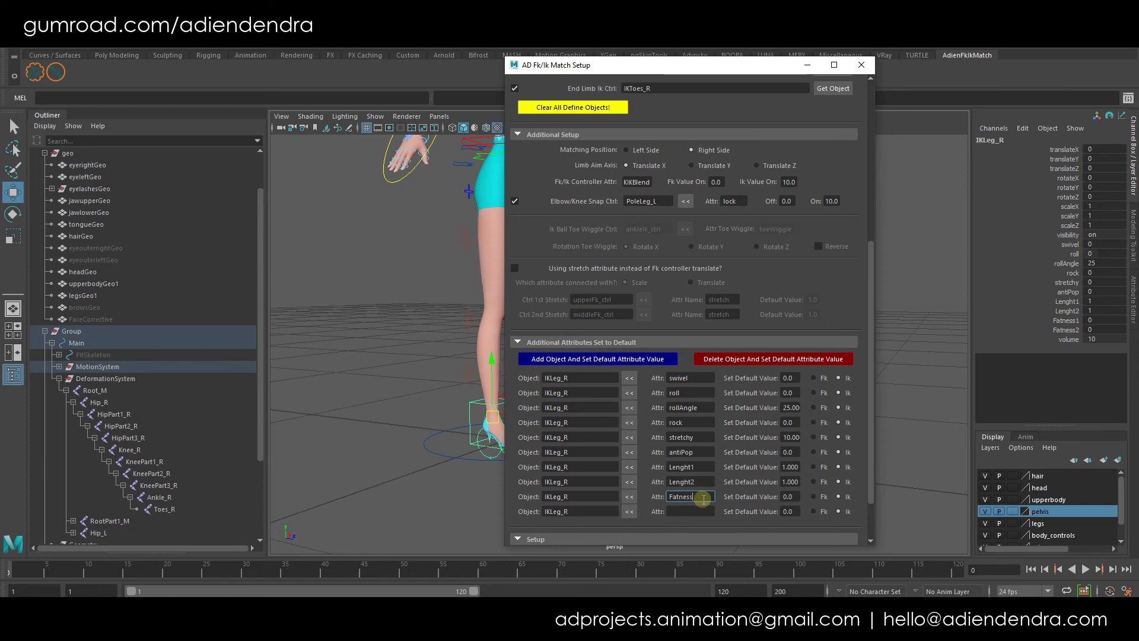
key("Tab")
key("Tab")
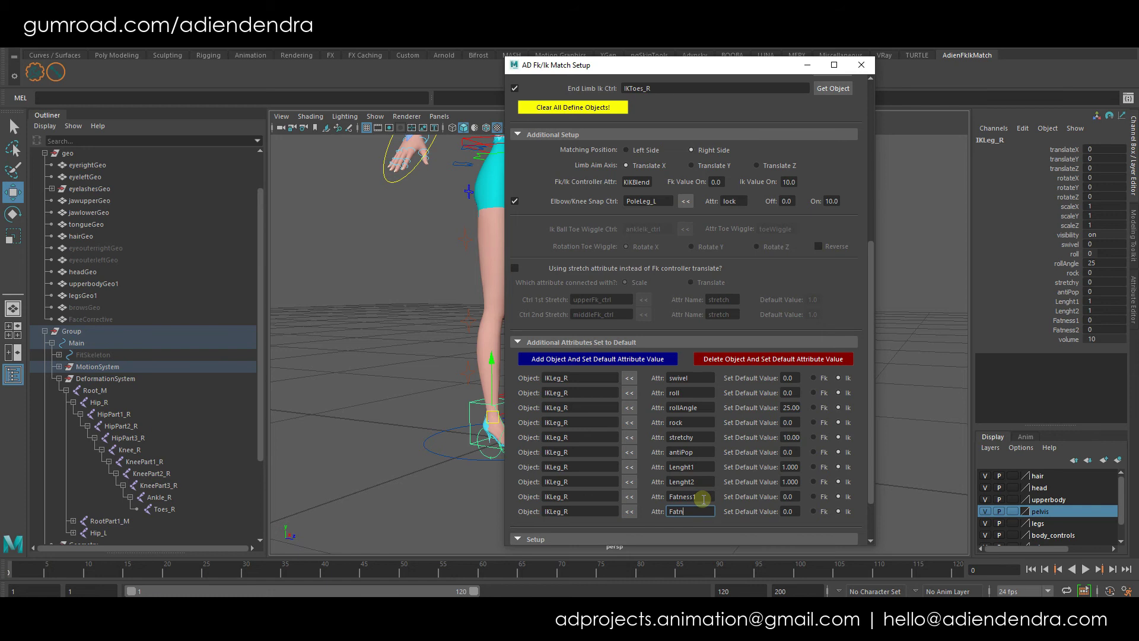
key("Tab")
left_click(702, 513)
key("BackSpace")
Add one more default-attribute row for IKLeg_R with the attribute volume.
left_click(651, 362)
left_click(630, 525)
left_click(683, 525)
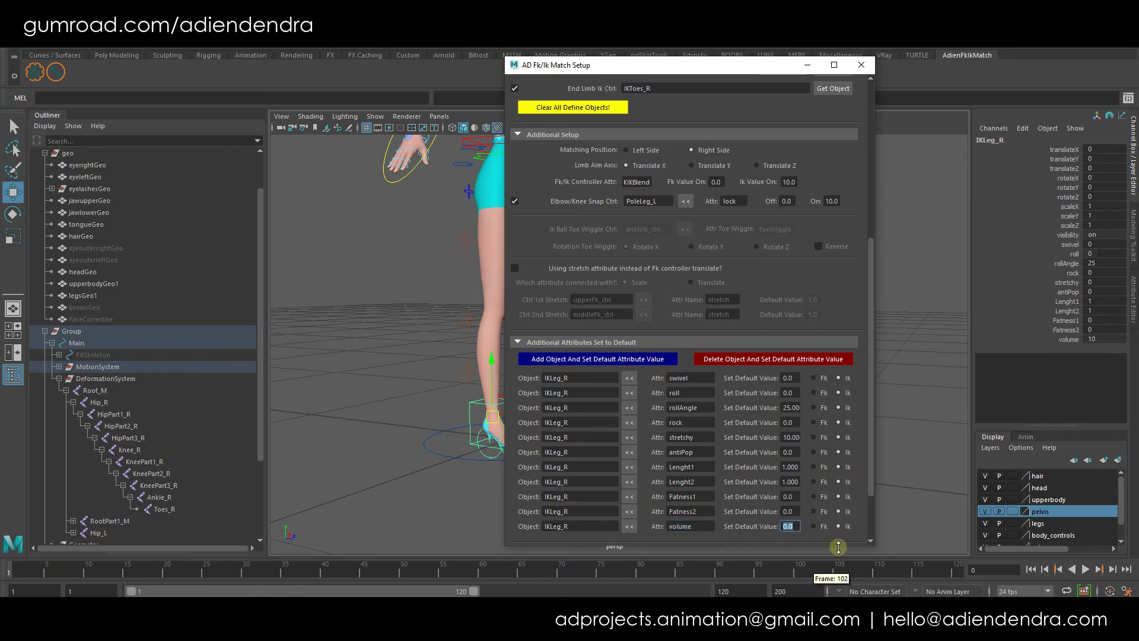
Move the setup window clear of the character and run the right leg's Fk/Ik match setup.
scroll(814, 535, "down", 3)
left_click_drag(706, 68, 945, 92)
left_click(834, 529)
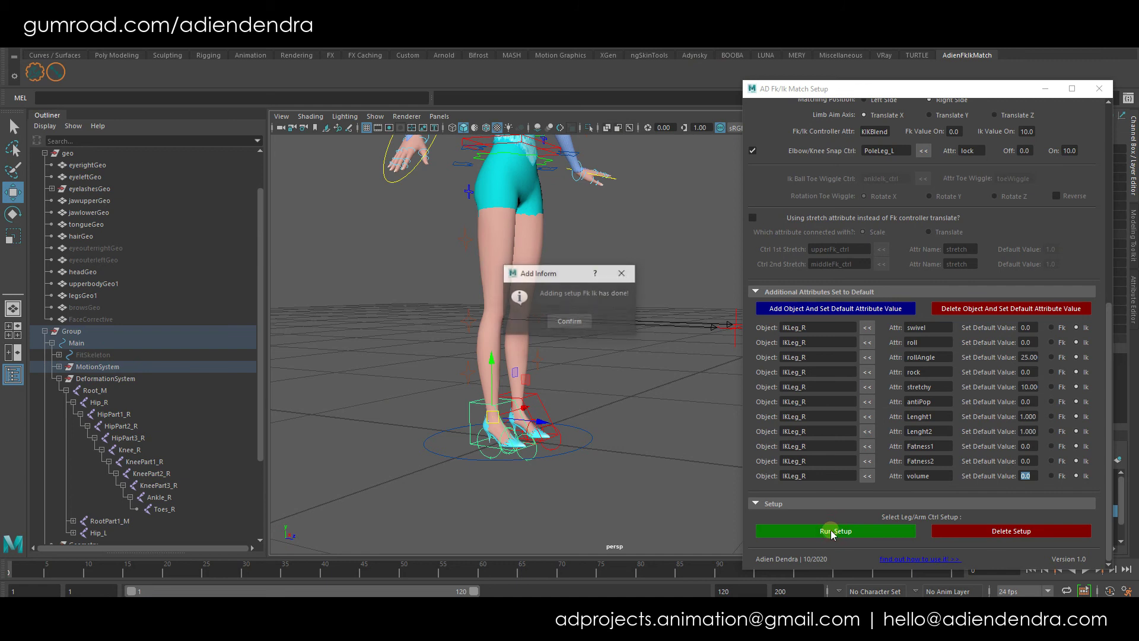
Acknowledge the completed setup, minimize the setup window and open the AD Fk/Ik Match tool.
left_click(564, 320)
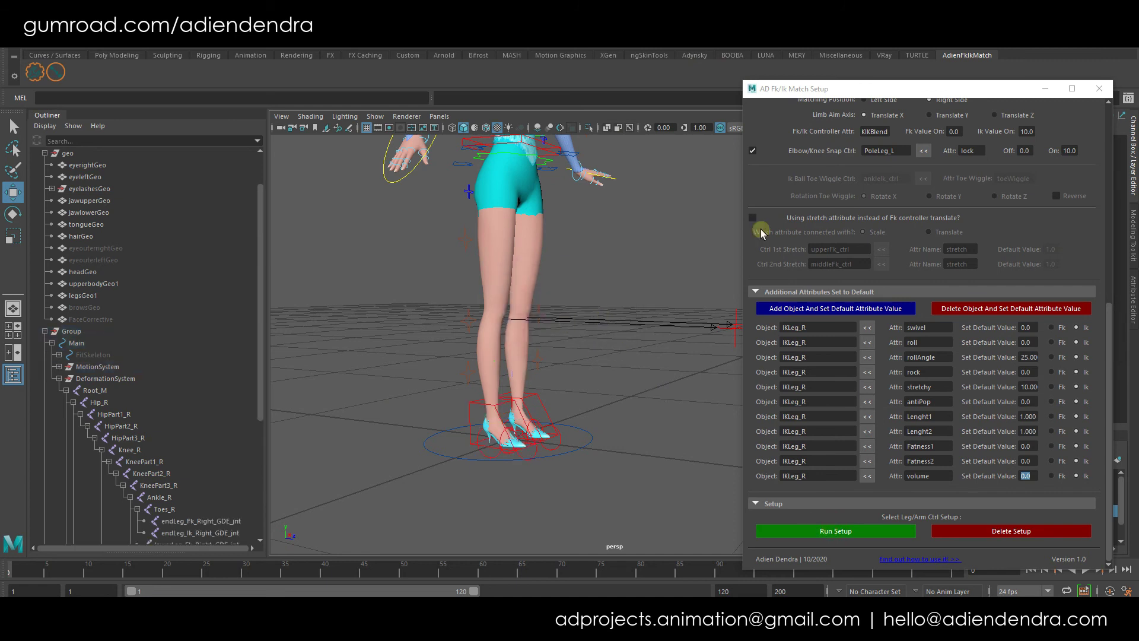
left_click(1044, 91)
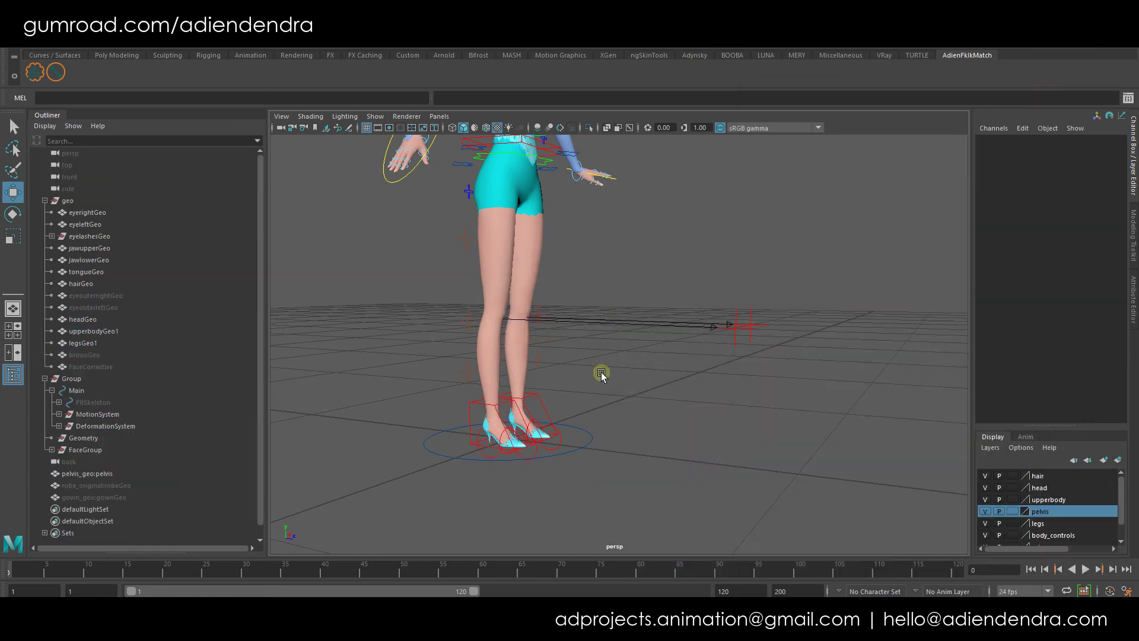
scroll(603, 374, "down", 5)
left_click(57, 72)
Raise the right foot with its IK control, select FKIKLeg_R and match the right leg to Fk.
right_click_drag(538, 350, 590, 380, "alt")
left_click_drag(590, 386, 511, 344, "alt")
left_click(554, 409)
left_click(476, 228)
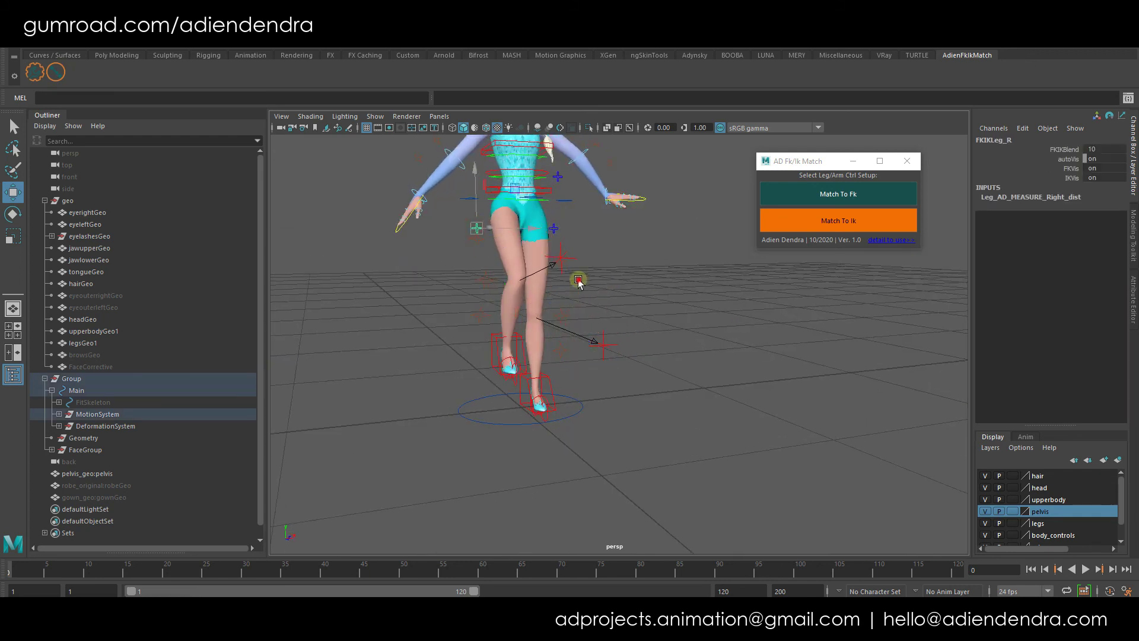
left_click_drag(577, 281, 641, 274, "alt")
left_click(841, 196)
Pose the right leg in Fk by rotating FKKnee_R to straighten the knee and FKHip_R to swing the thigh.
left_click(599, 304)
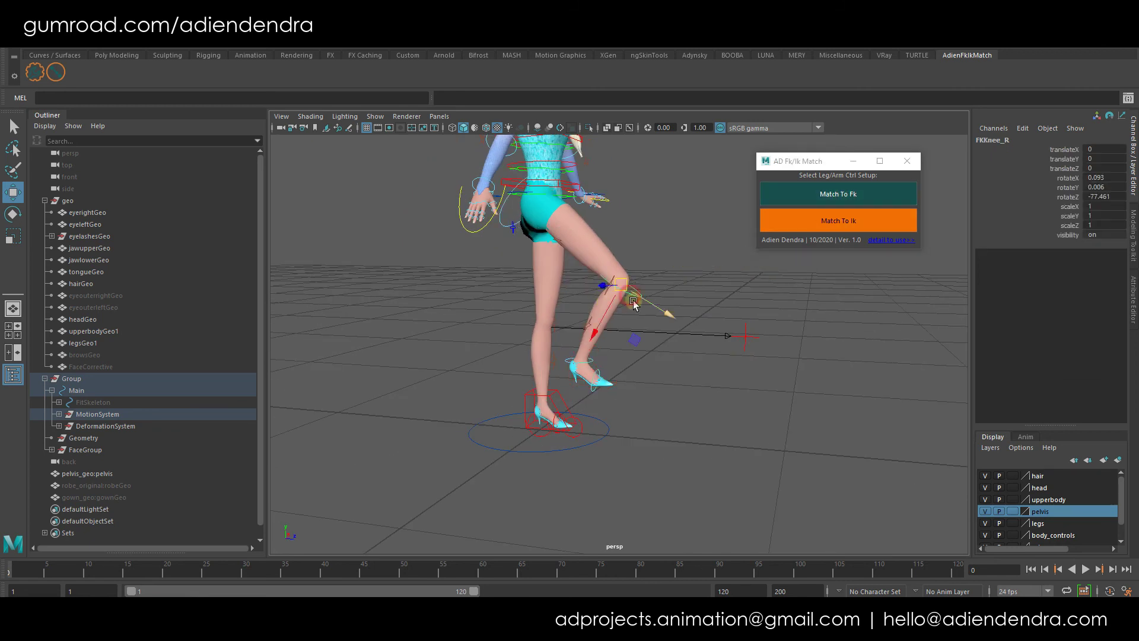
key("e")
left_click_drag(653, 231, 645, 224)
key("w")
left_click(505, 205)
key("e")
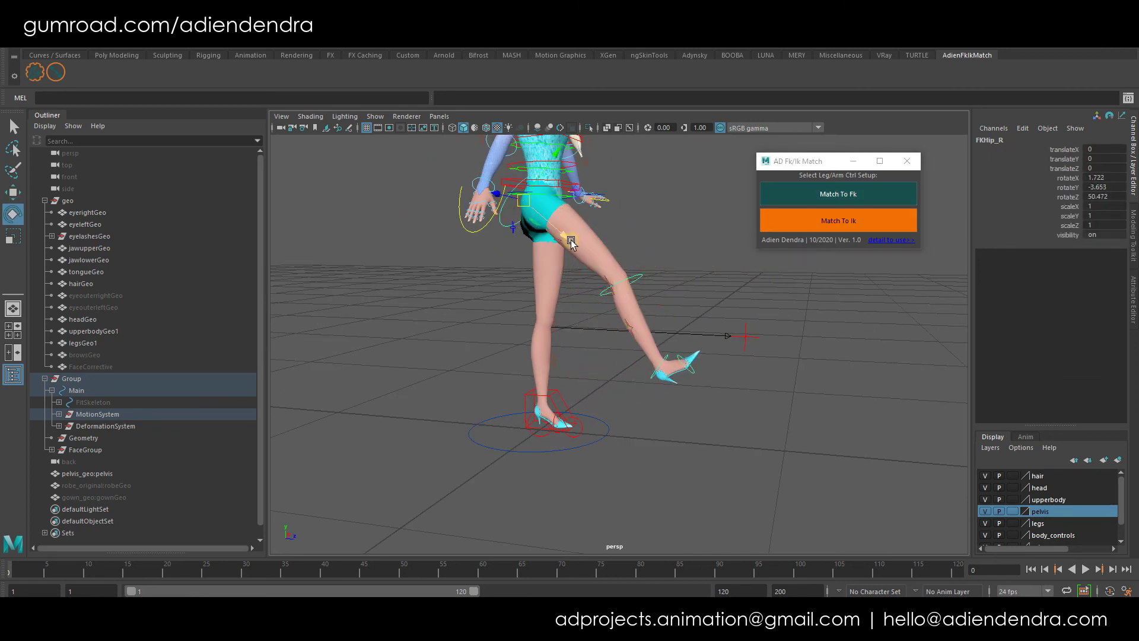
left_click_drag(566, 193, 498, 184)
Select FKIKLeg_R and match the posed right leg to Ik.
left_click_drag(593, 237, 525, 252, "alt")
left_click(640, 249)
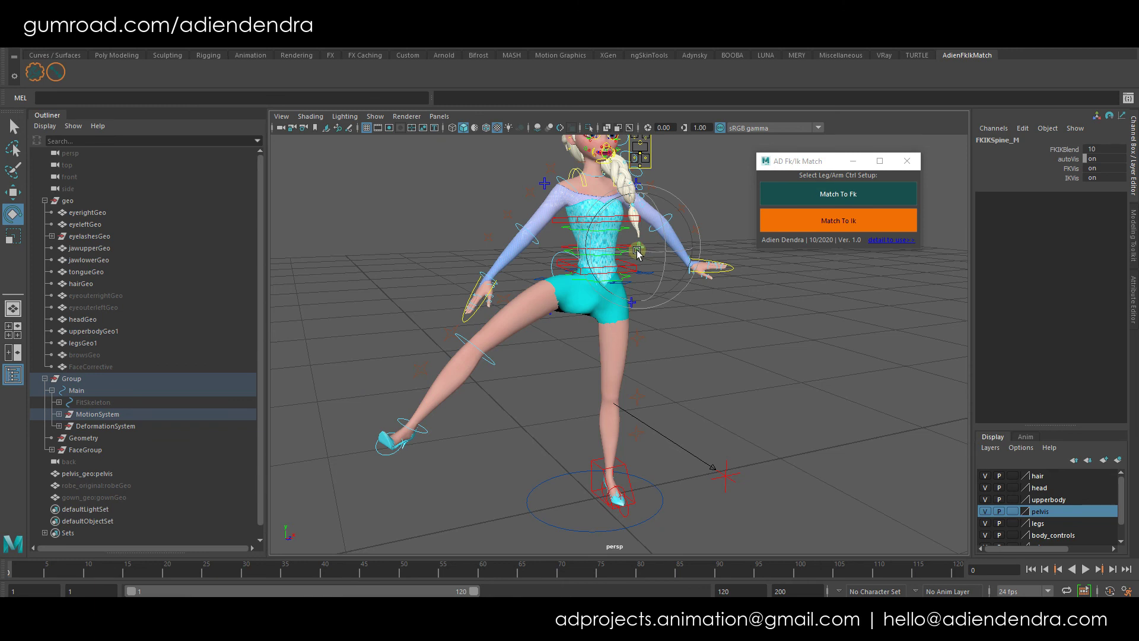
right_click_drag(557, 295, 581, 369, "alt")
left_click(501, 292)
right_click_drag(618, 415, 514, 363, "alt")
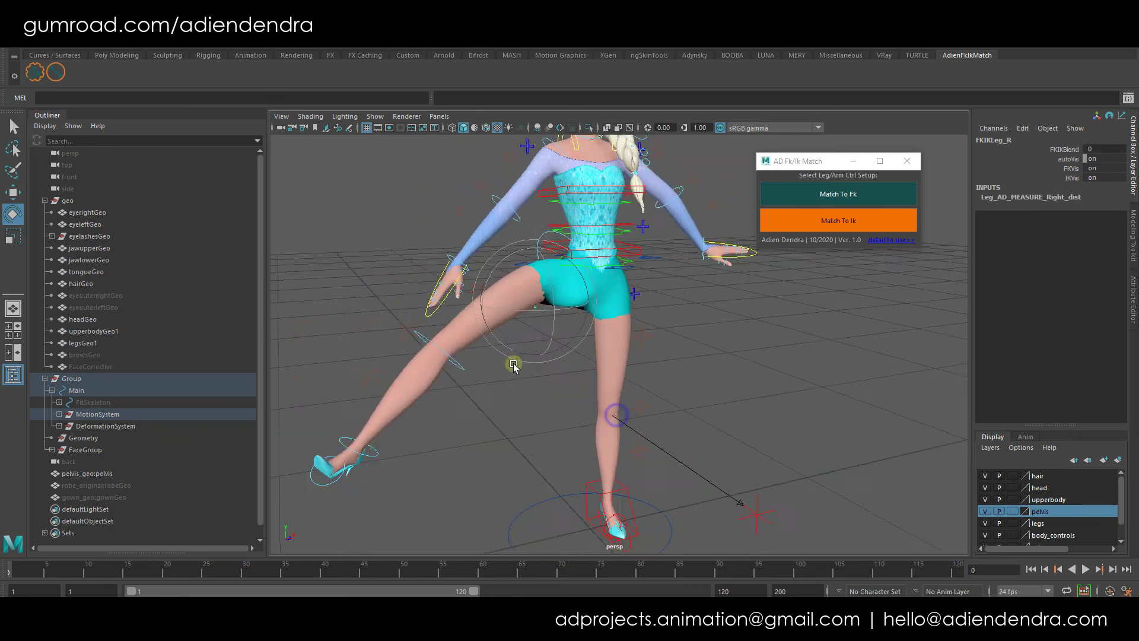
left_click_drag(514, 364, 597, 337, "alt")
left_click(857, 223)
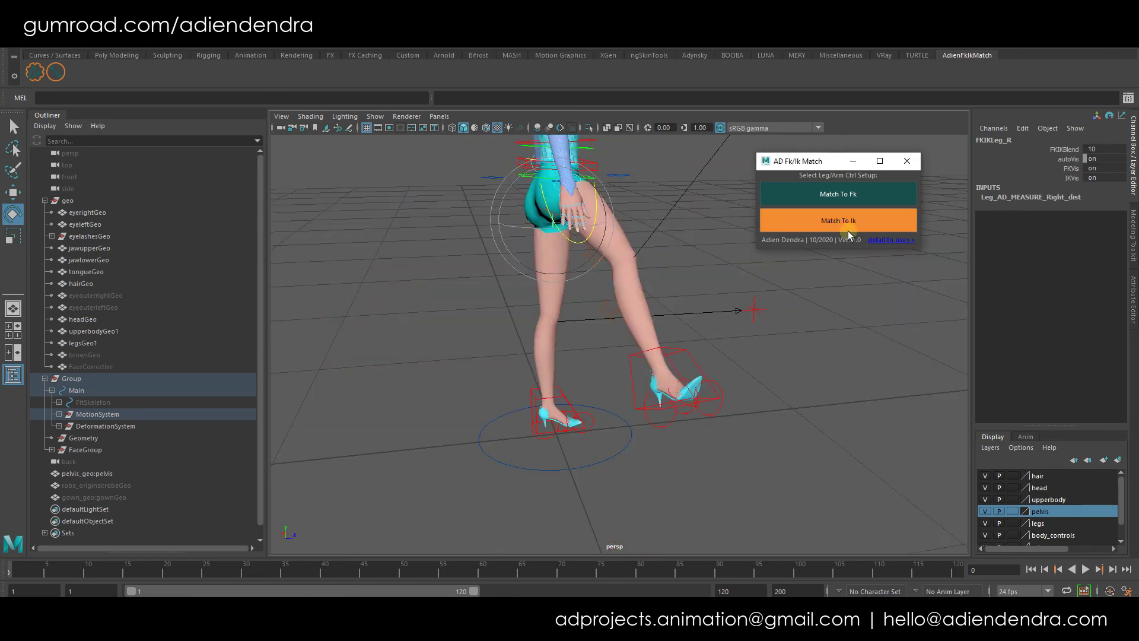
Move IKLeg_R beyond the leg's reach and increase its stretchy attribute so the leg stretches to the control.
left_click(693, 363)
key("w")
left_click_drag(693, 363, 801, 464)
left_click(1066, 282)
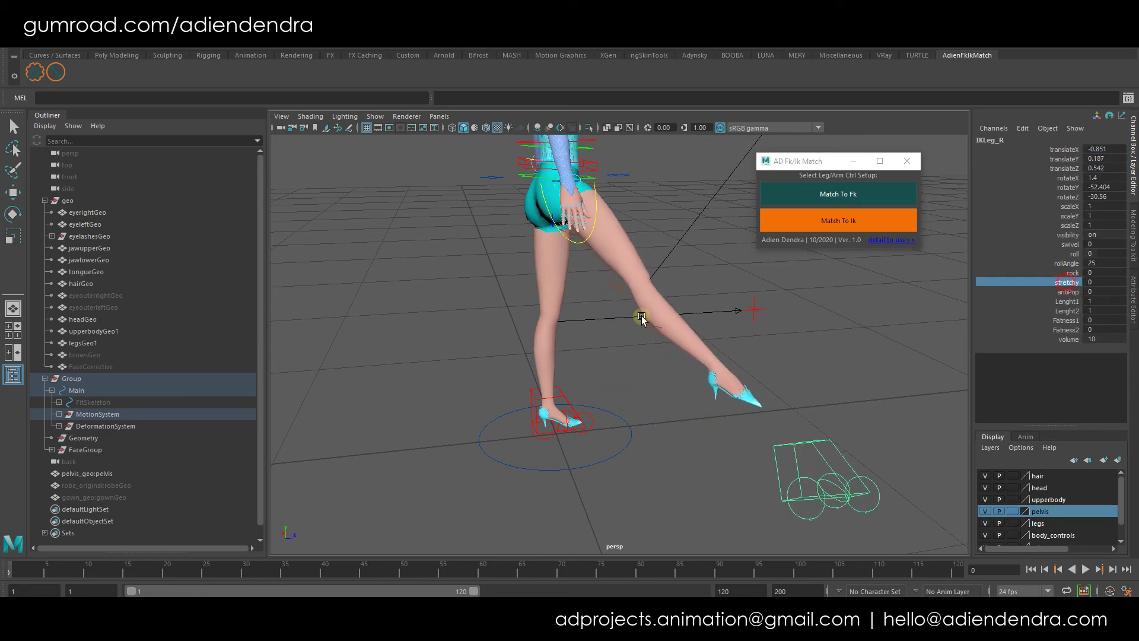
middle_click_drag(771, 341, 805, 341)
Select FKIKLeg_R and match the stretched right leg to Fk.
left_click_drag(829, 454, 759, 466, "alt")
left_click(523, 217)
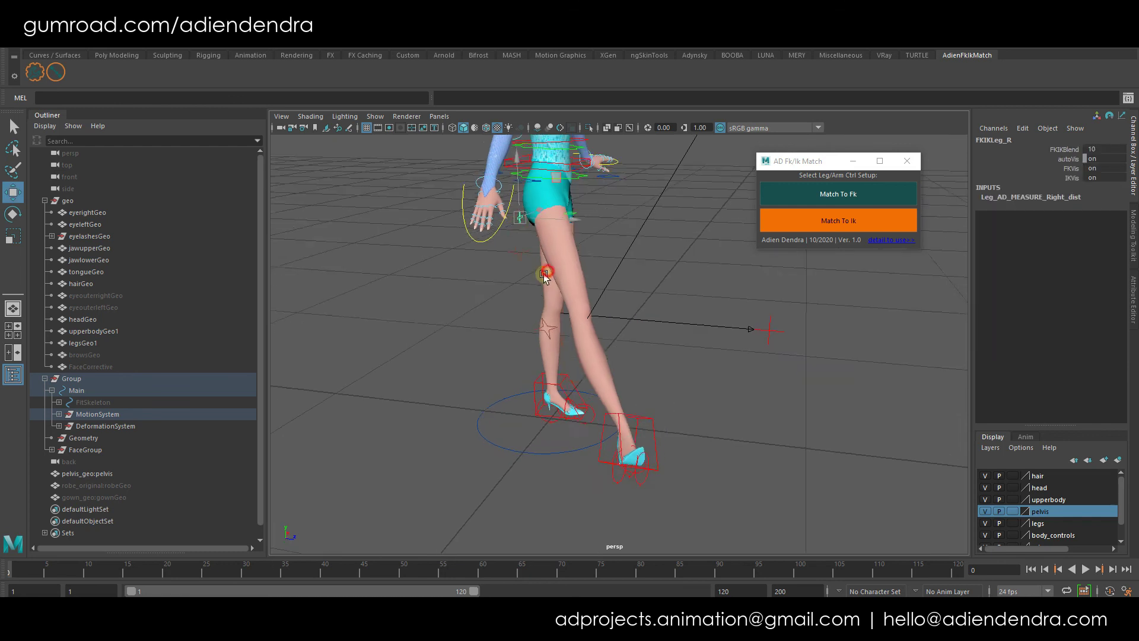
left_click_drag(544, 270, 530, 272, "alt")
left_click(860, 198)
Bend the right knee by rotating FKKnee_R, then match the leg to Ik through FKIKLeg_R.
left_click_drag(621, 328, 668, 366, "alt")
left_click(616, 310)
key("e")
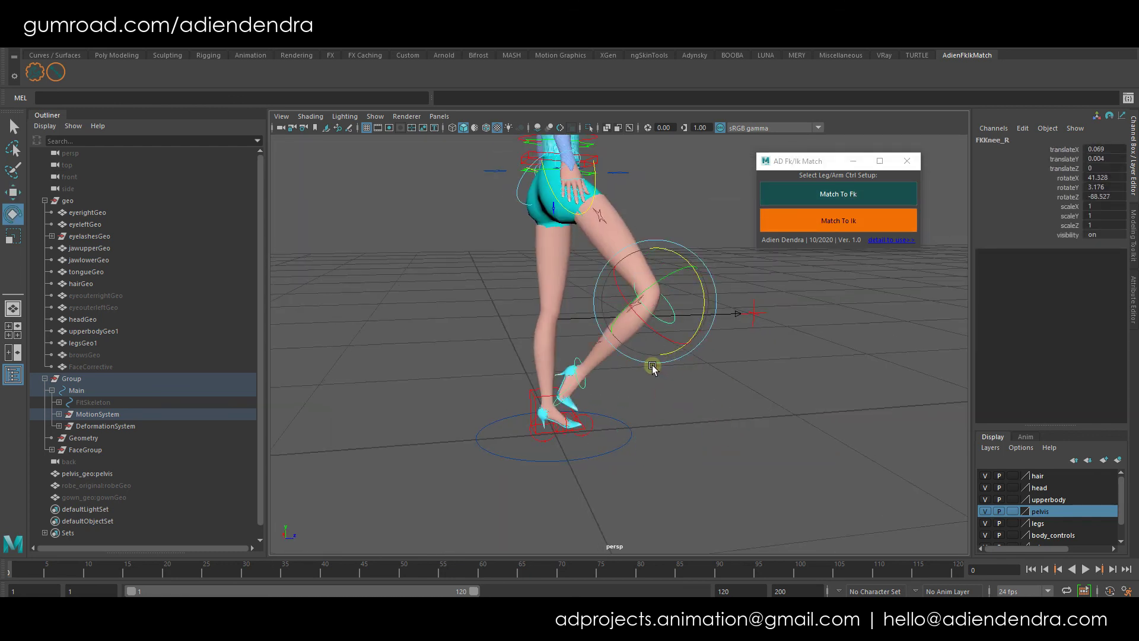
left_click_drag(631, 249, 531, 285, "alt")
left_click(510, 224)
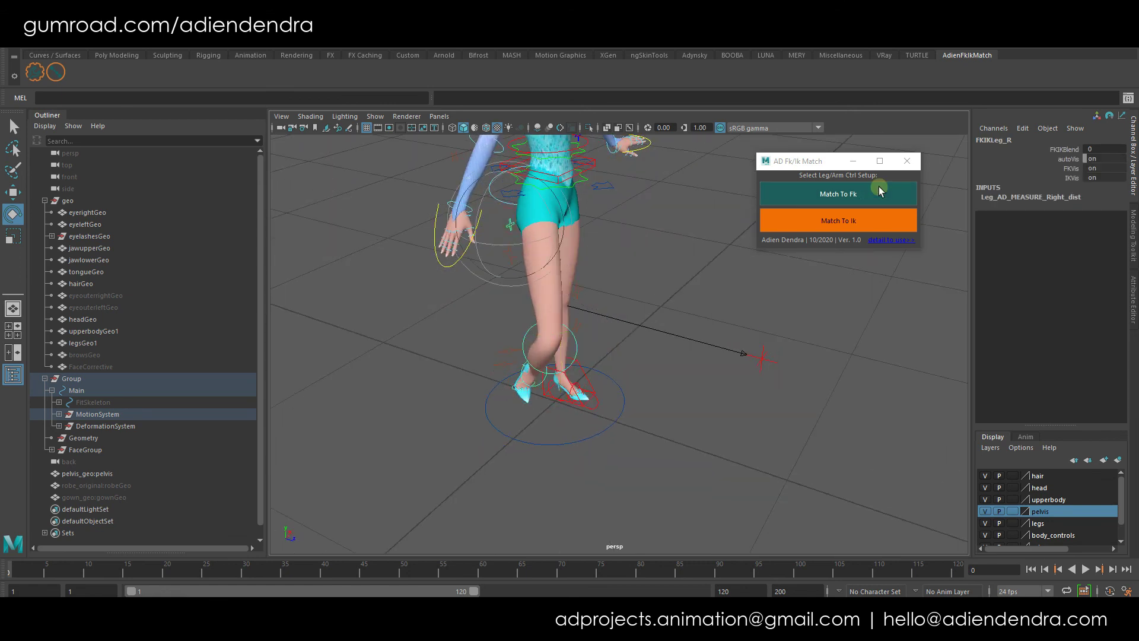
left_click(859, 219)
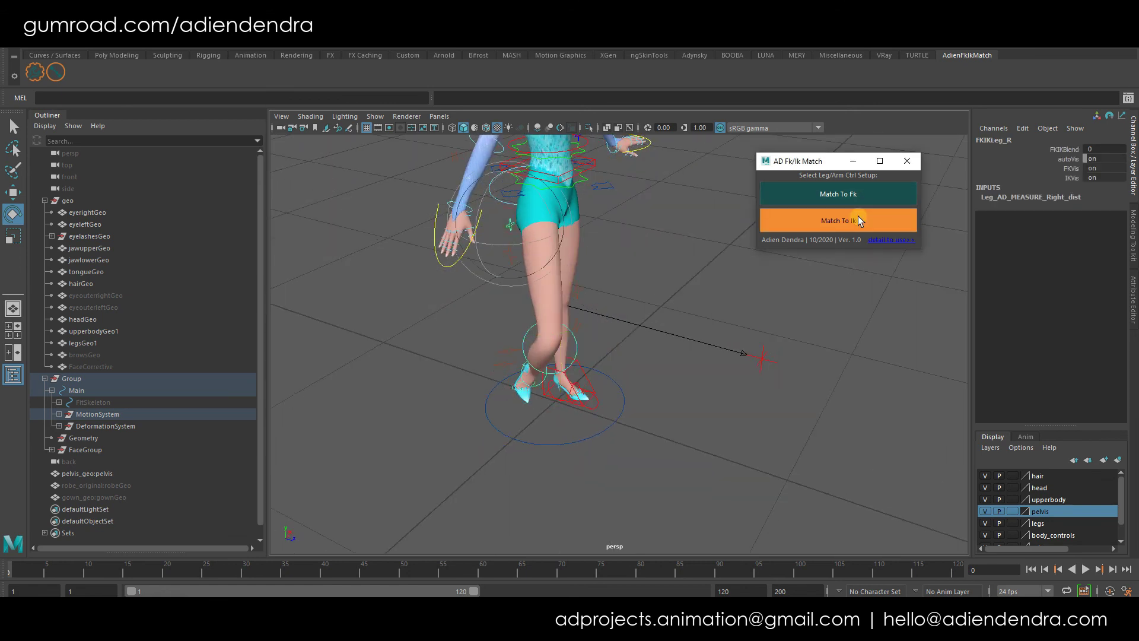
Reset the translate and rotate values of IKLeg_R to 0.
left_click_drag(681, 300, 602, 390, "alt")
left_click(598, 383)
left_click_drag(1111, 154, 1116, 206)
left_click(1116, 197, "shift")
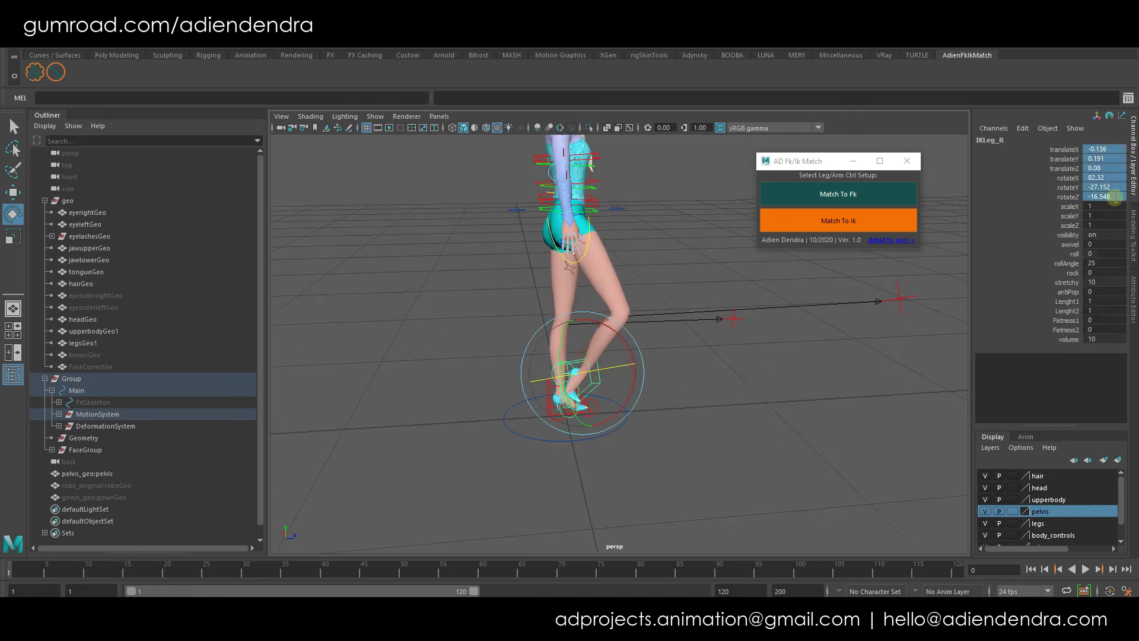
key("Return")
Inspect the reset right leg and its foot from several angles.
left_click_drag(706, 371, 625, 375, "alt")
right_click_drag(623, 376, 666, 522, "alt")
key("w")
left_click_drag(700, 369, 585, 349, "alt")
left_click_drag(661, 486, 595, 475, "alt")
right_click_drag(723, 466, 698, 445, "alt")
left_click_drag(679, 313, 573, 364, "alt")
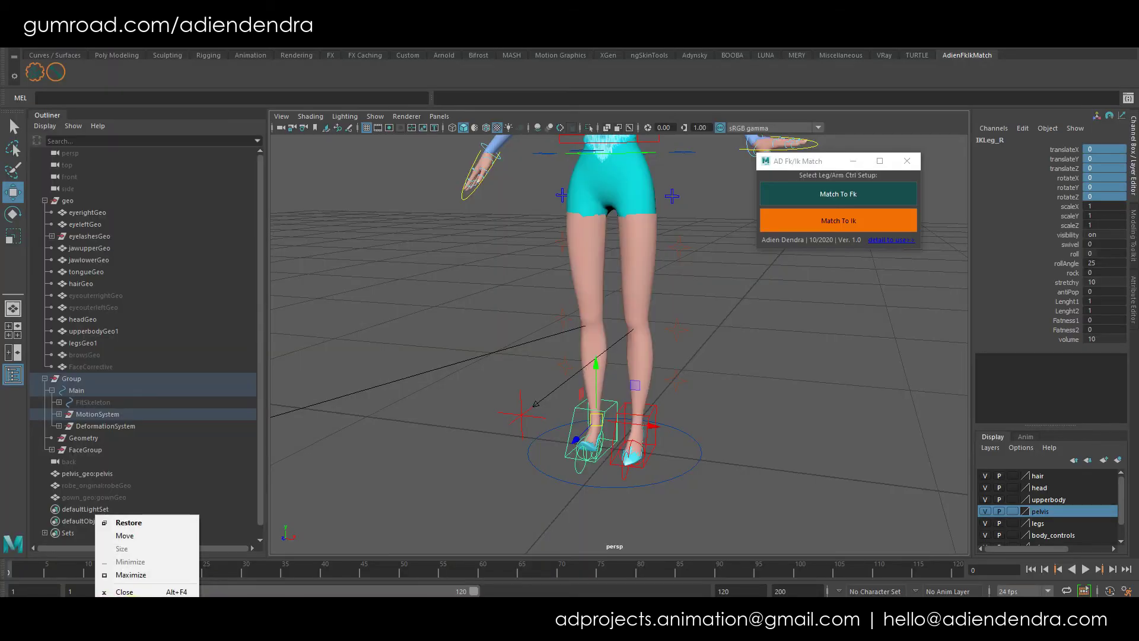
Restore the AD Fk/Ik Match Setup window and review the right leg's settings and default-attribute rows.
left_click(929, 242)
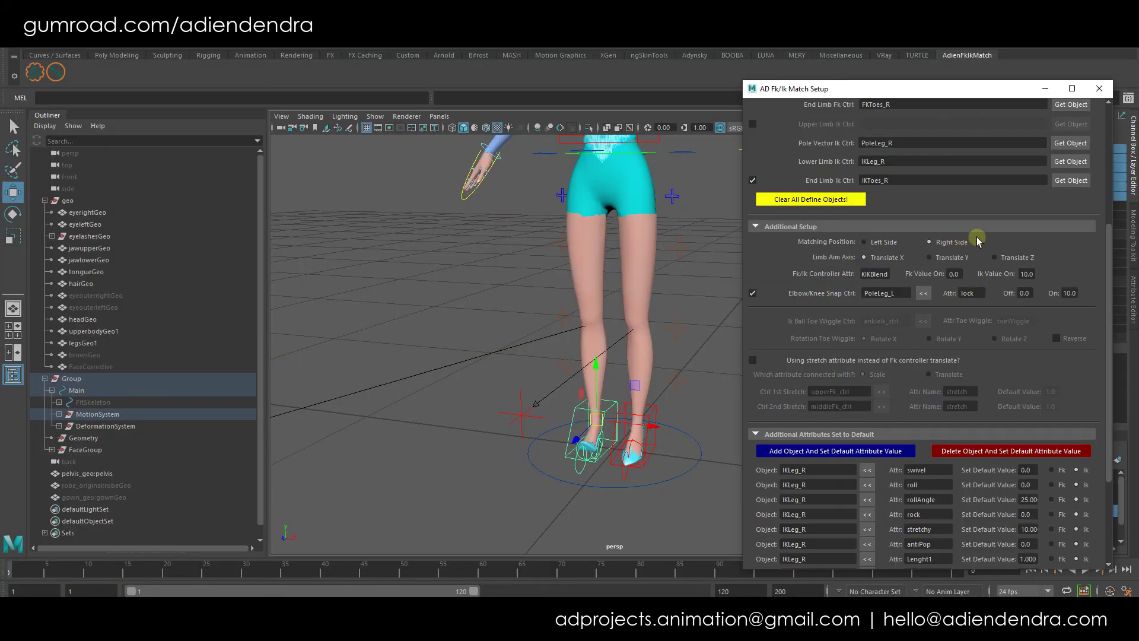
scroll(805, 516, "down", 4)
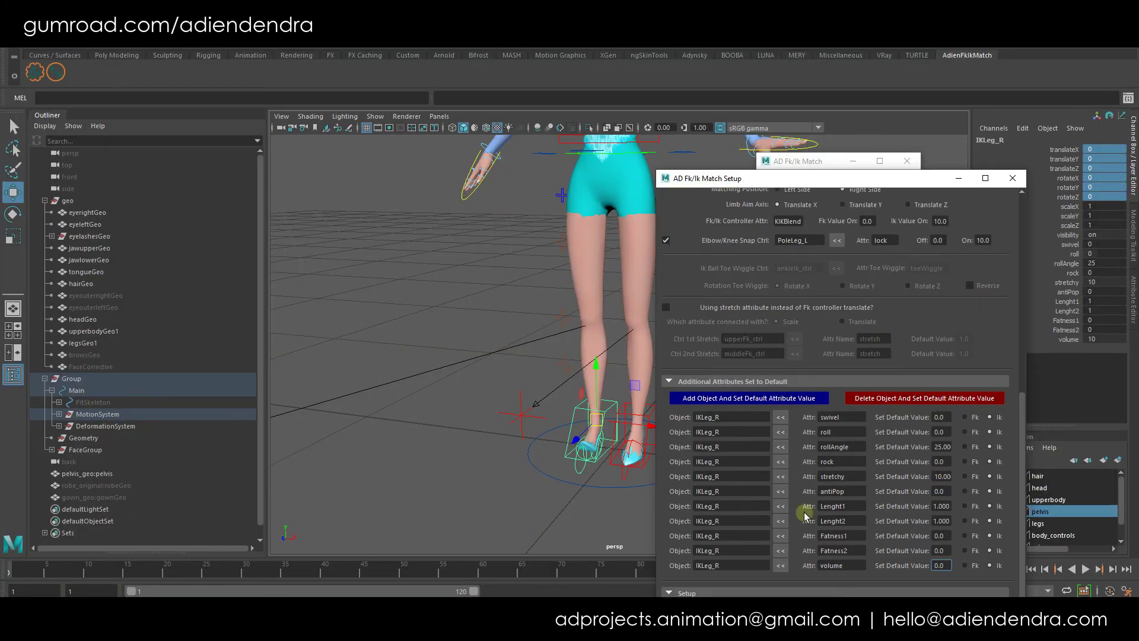
scroll(805, 516, "up", 5)
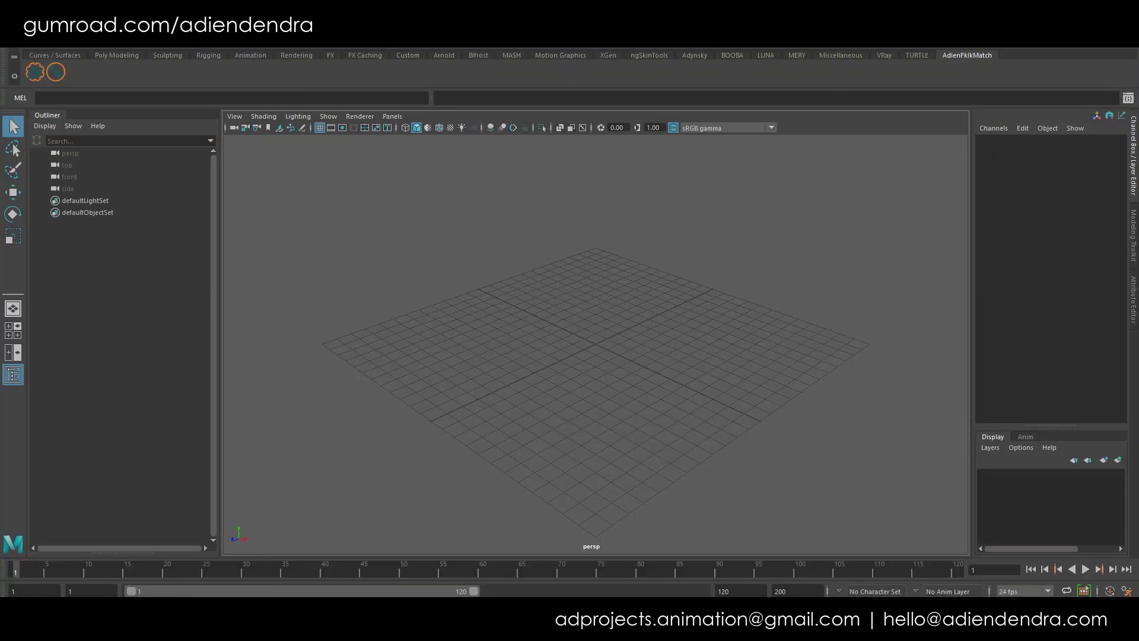
Reference the file Elsa_3.ma into the empty scene.
left_click(13, 21)
left_click(74, 264)
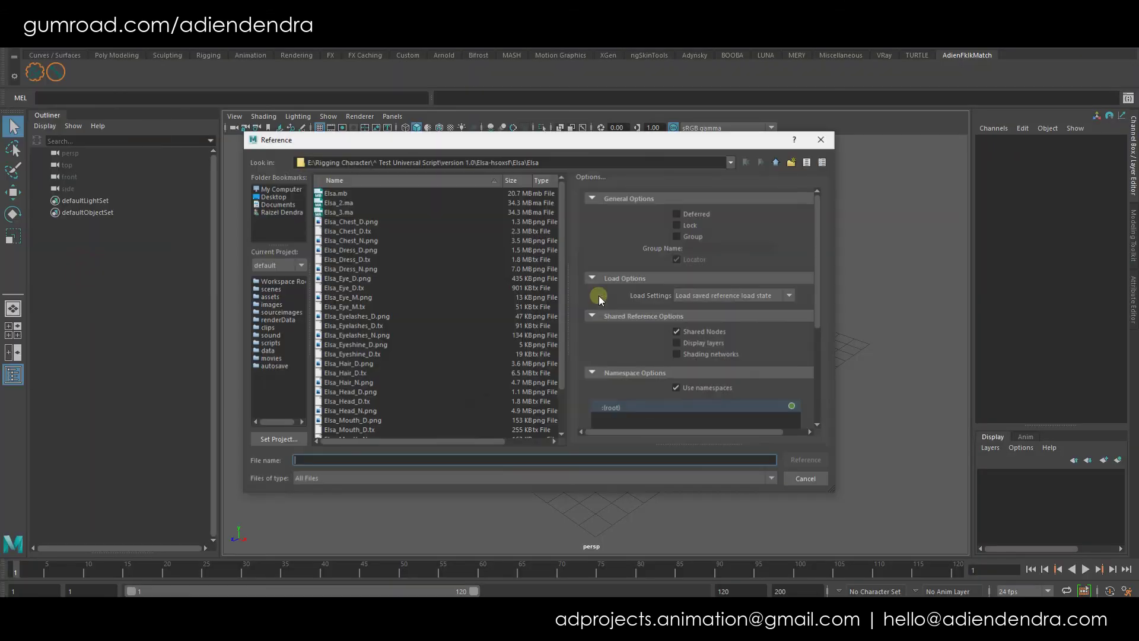
left_click(350, 211)
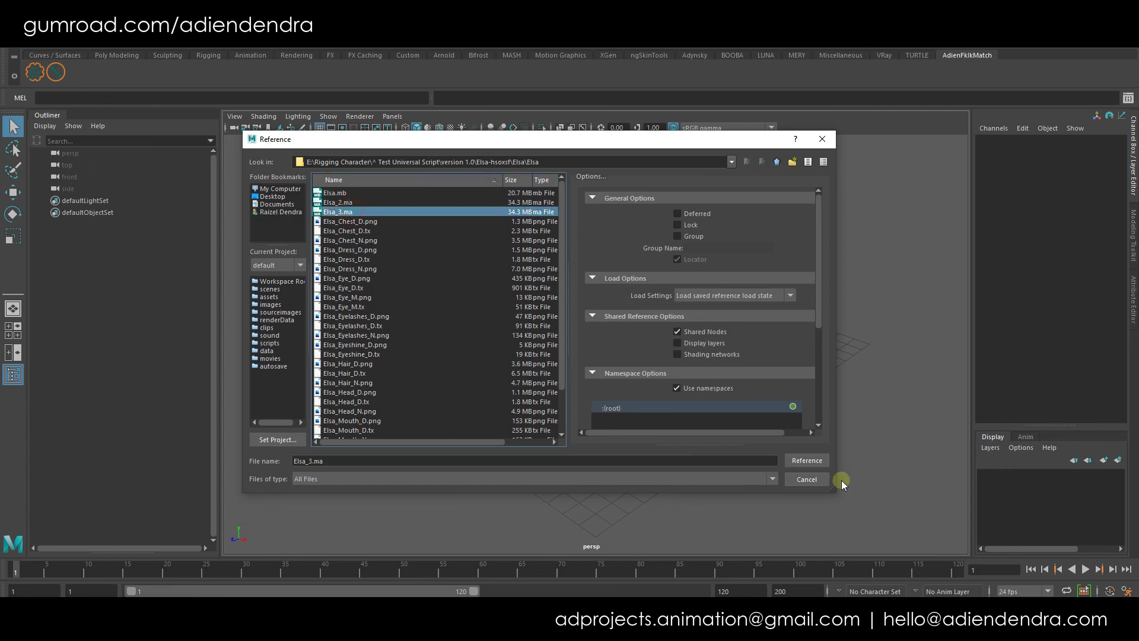
left_click(818, 461)
left_click(544, 324)
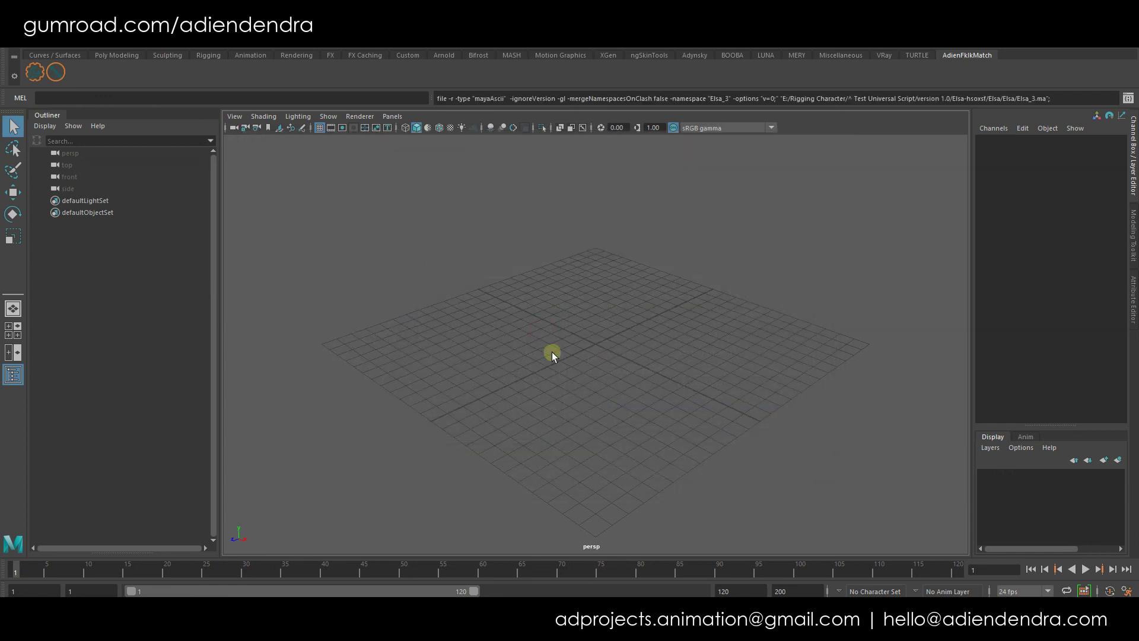
Switch the referenced rig's left arm to Ik by setting FKIKBlend on FKIKArm_L to 10.
scroll(605, 377, "up", 14)
middle_click_drag(662, 227, 658, 332, "alt")
left_click_drag(659, 332, 686, 344, "alt")
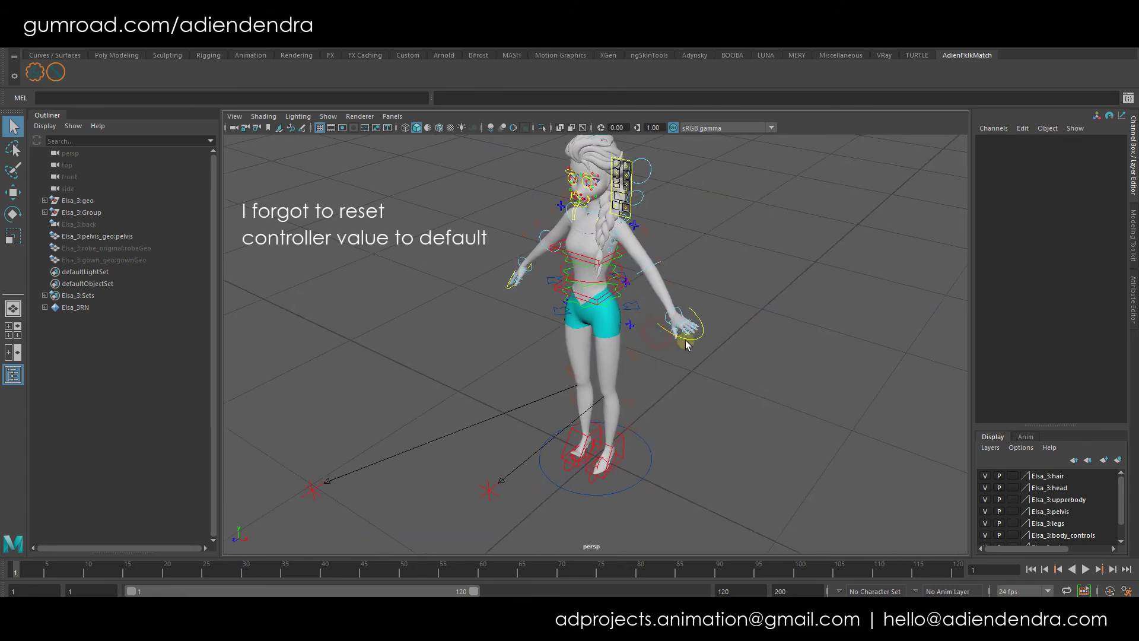
left_click(633, 225)
left_click(1065, 149)
middle_click_drag(800, 240, 897, 251)
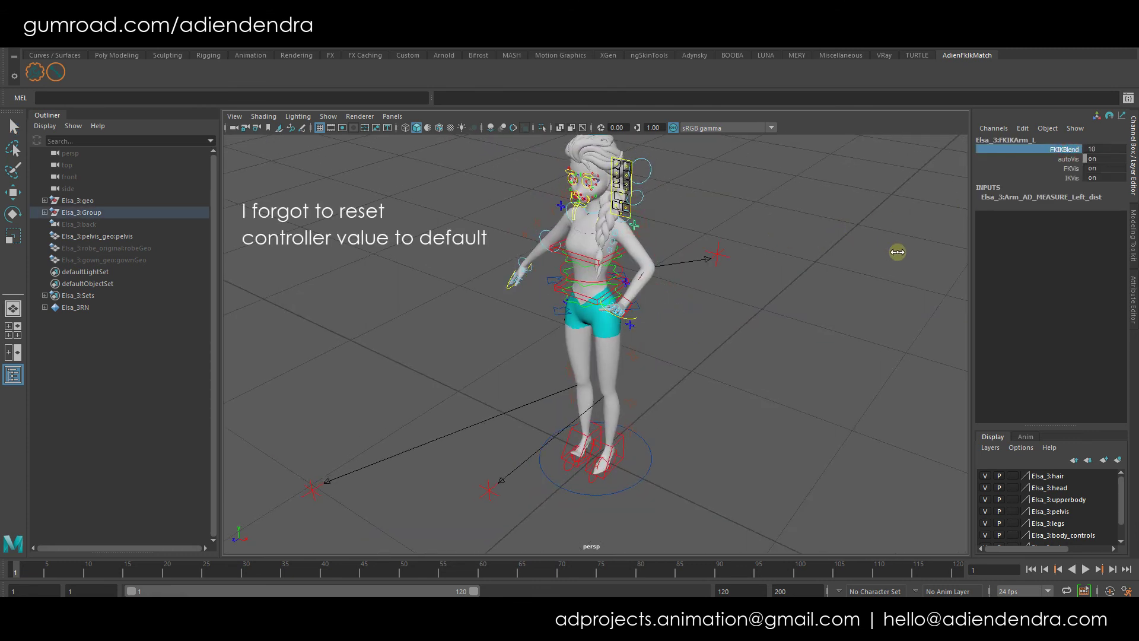
Reset the translate and rotate values of IKArm_L to 0.
left_click(633, 305)
left_click_drag(1097, 149, 1098, 196)
type("0")
key("Return")
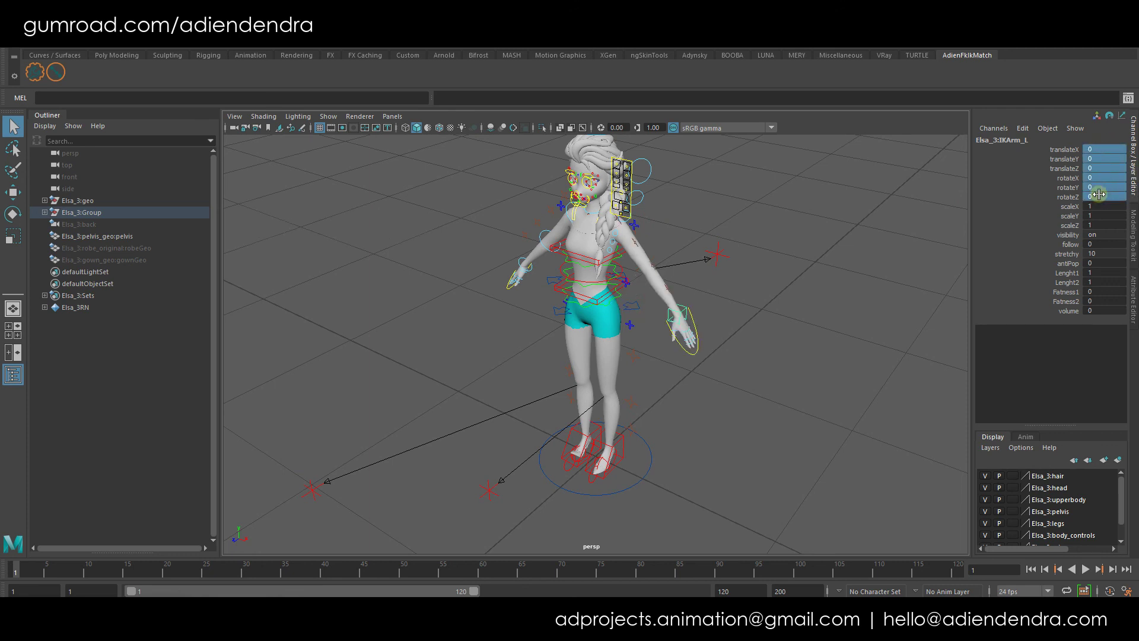
Turn on textured display, open the AD Fk/Ik Match tool and reset the translate values of PoleLeg_R to 0.
left_click_drag(719, 290, 743, 272, "alt")
key("6")
middle_click_drag(762, 257, 771, 278, "alt")
left_click(648, 222)
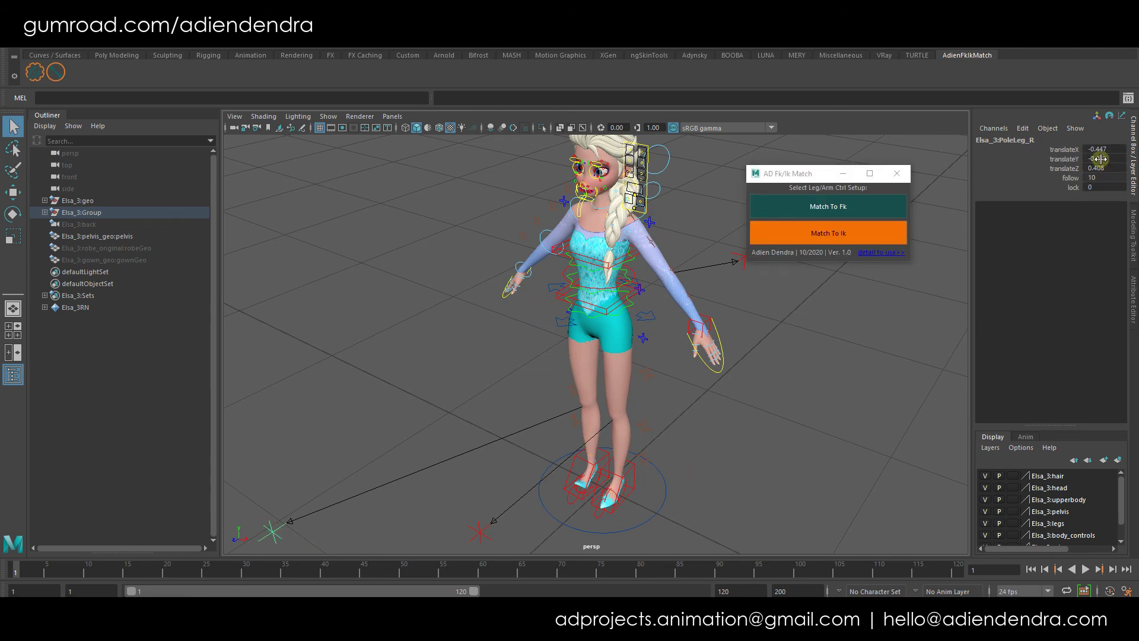
left_click_drag(1100, 150, 1101, 169)
type("0")
key("Return")
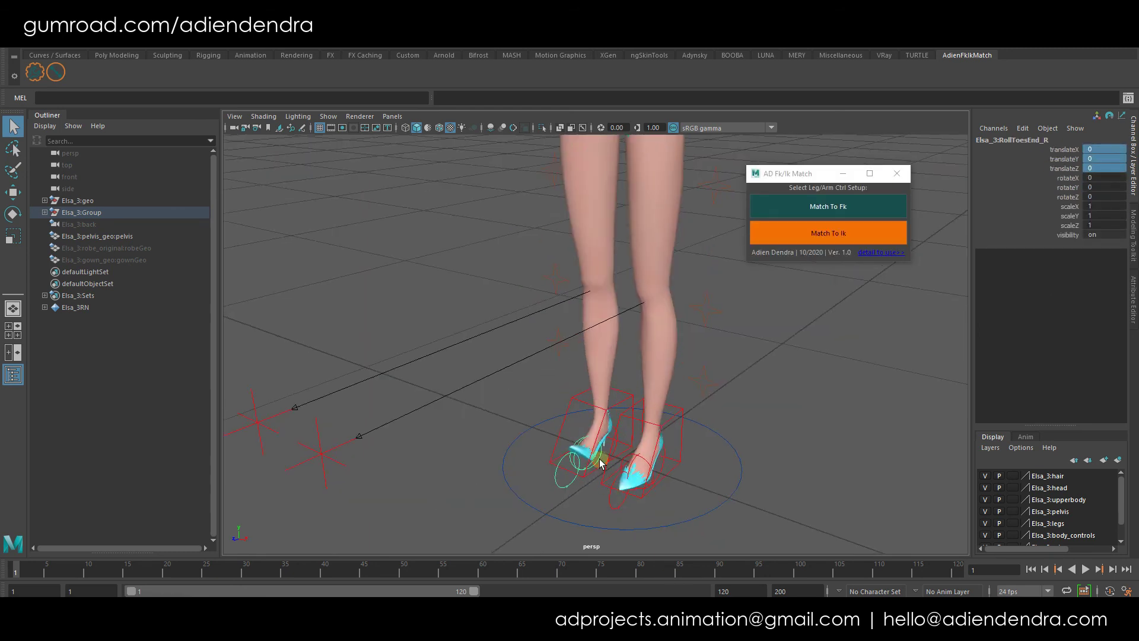
Reset the translate and rotate values of IKToes_R to 0.
left_click(600, 456)
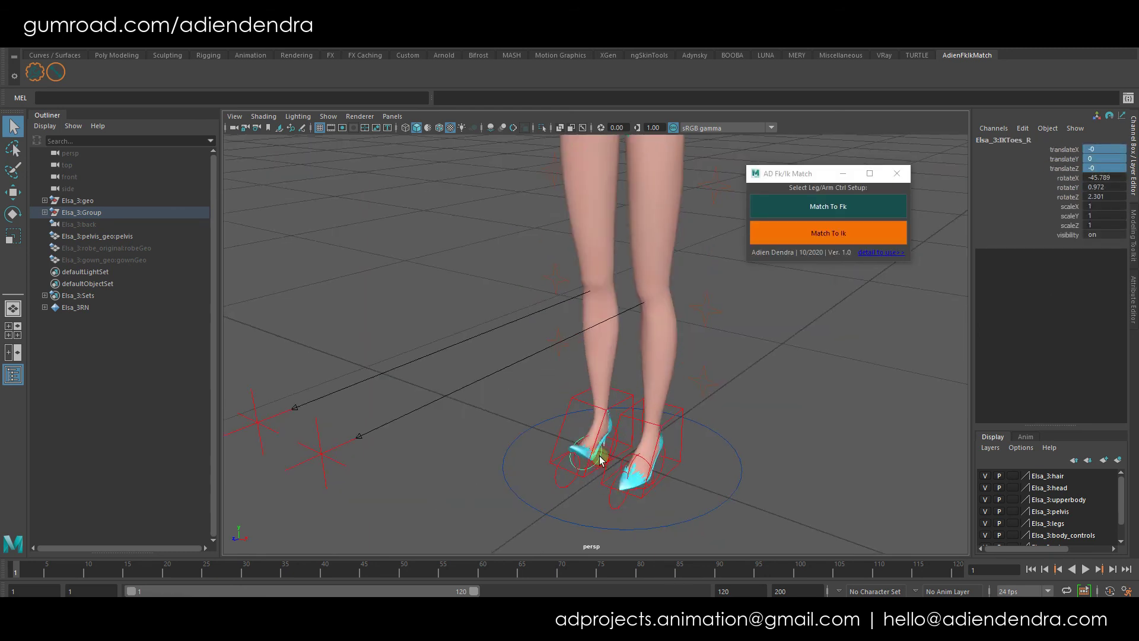
left_click_drag(1096, 154, 1092, 198)
type("0")
key("Return")
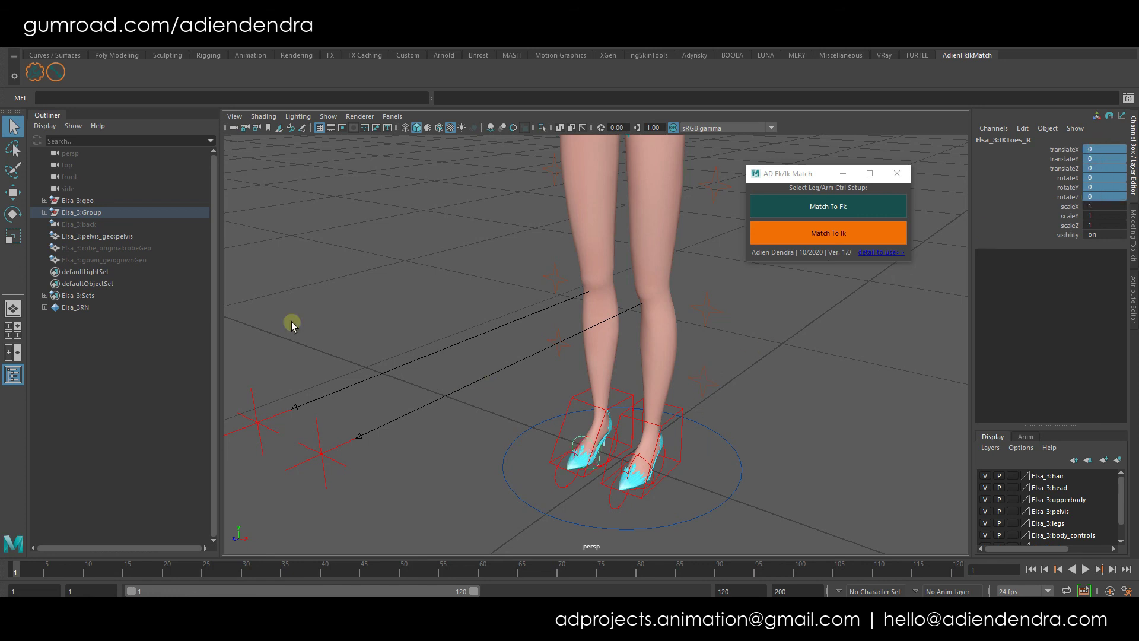
Examine the Elsa_3 namespace prefix in the geo group's name, then clear the selection.
double_click(88, 201)
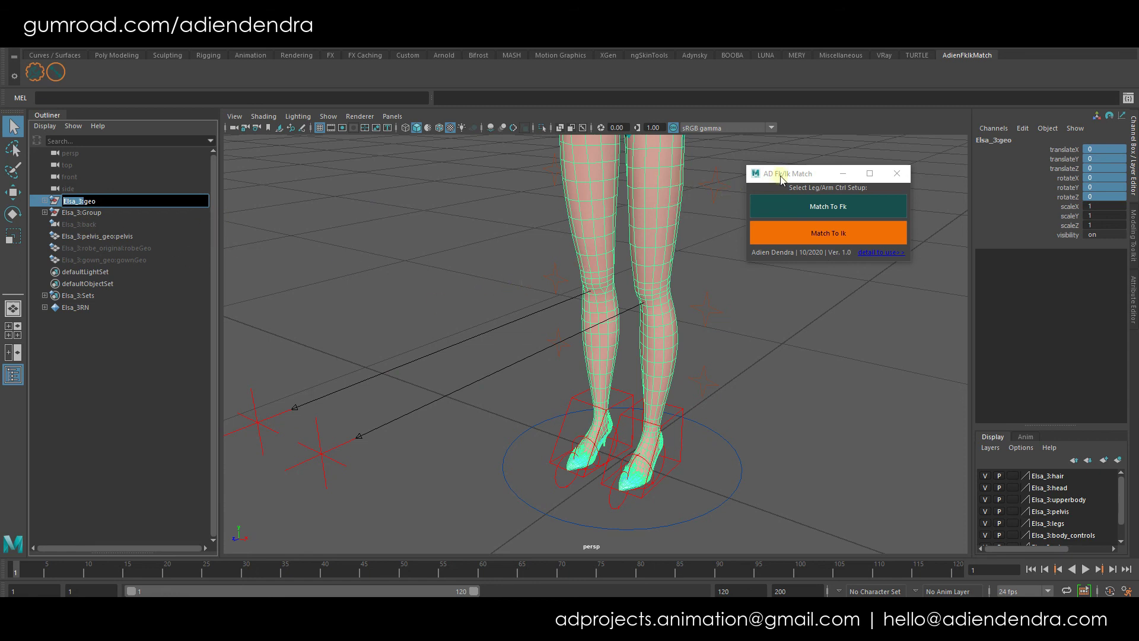
left_click_drag(780, 180, 782, 192)
scroll(465, 224, "down", 5)
left_click(477, 231)
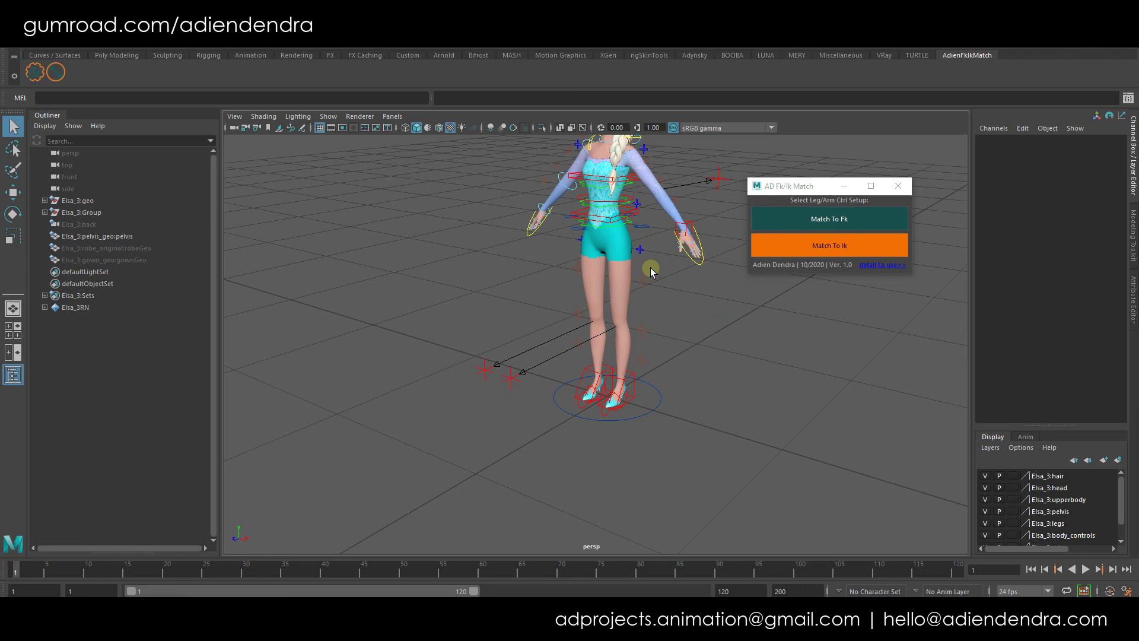
Move the AD Fk/Ik Match window clear of the referenced character.
middle_click_drag(651, 268, 651, 301, "alt")
left_click_drag(607, 388, 623, 392, "alt")
mouse_move(780, 194)
left_mouse_down()
mouse_move(793, 189)
mouse_move(798, 201)
left_mouse_up()
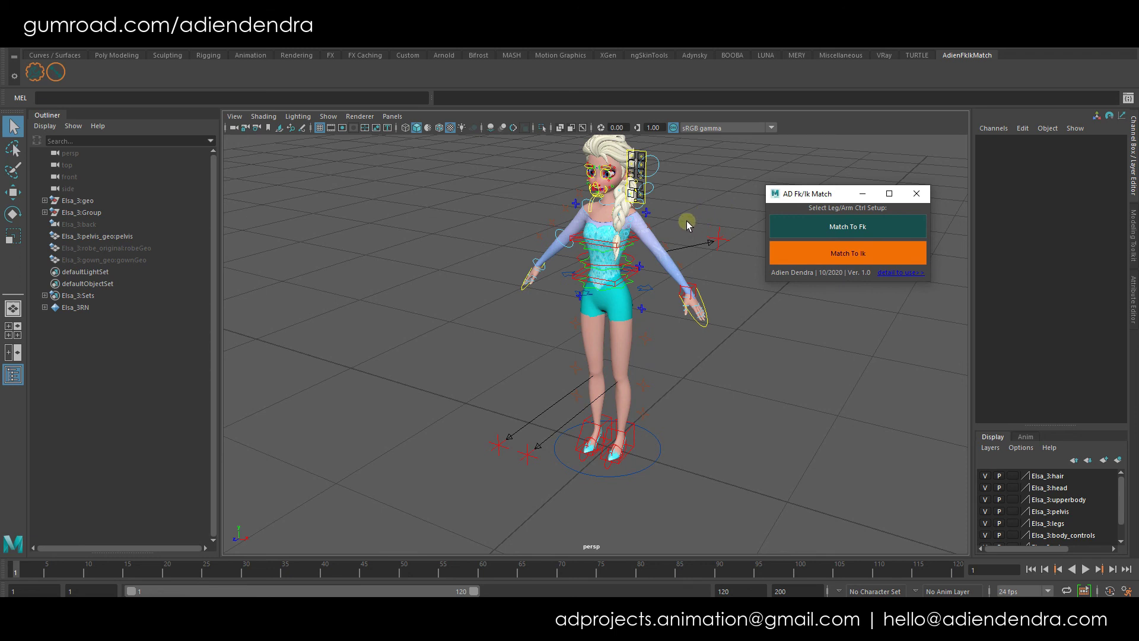
left_click_drag(826, 193, 837, 187)
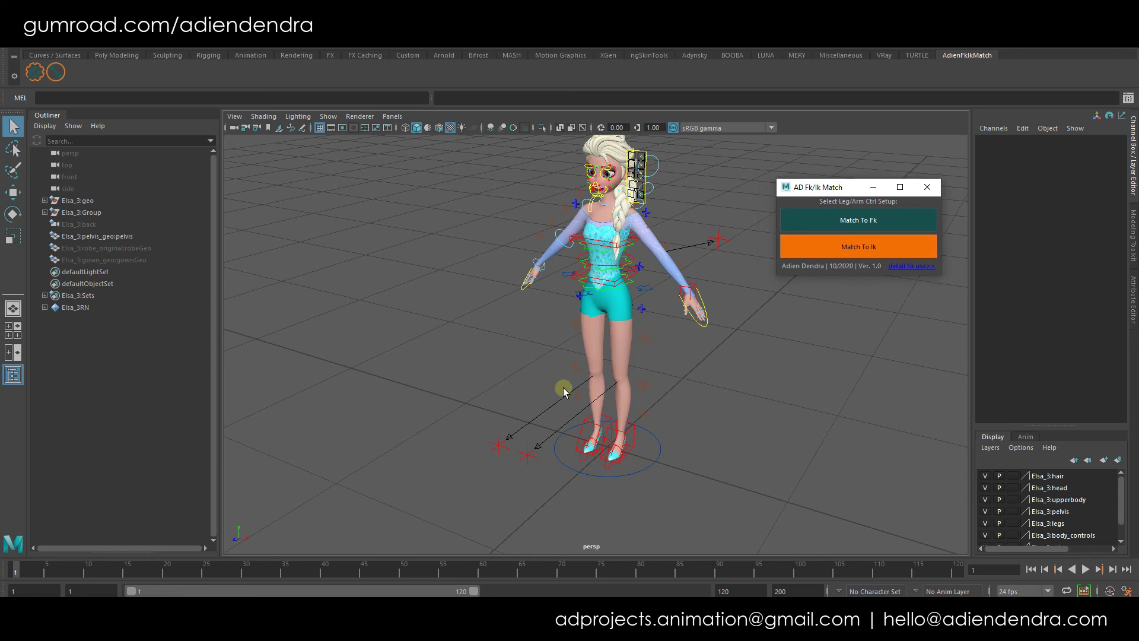
Select the referenced rig's FKIKArm_L control and match the left arm to Fk.
left_click_drag(661, 303, 670, 312, "alt")
left_click(645, 312)
key("w")
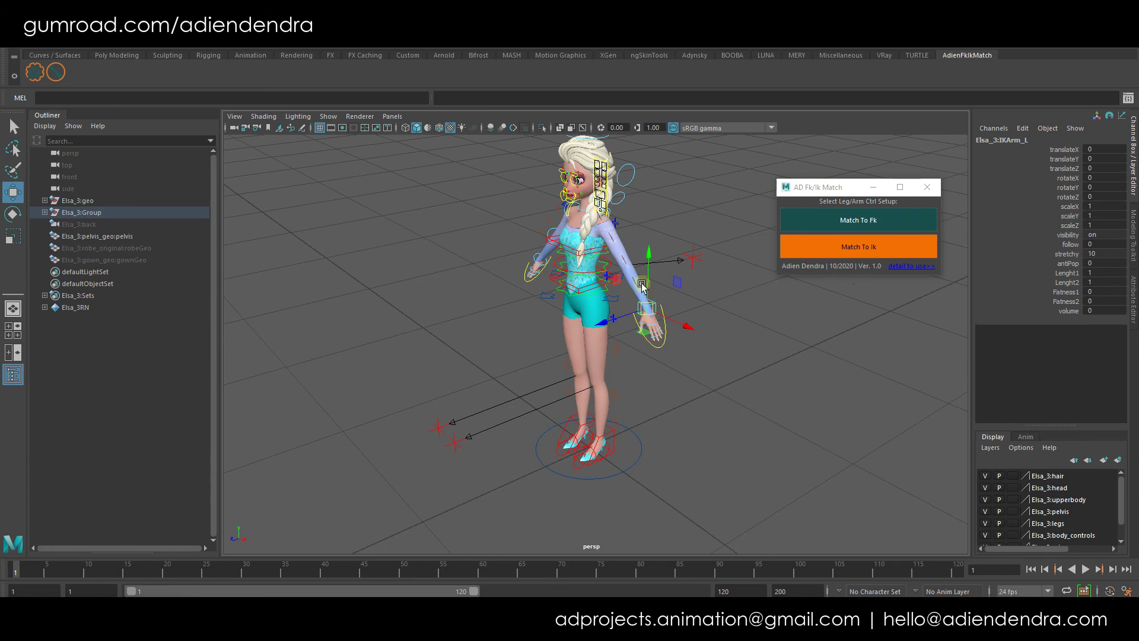
left_click(616, 224)
left_click_drag(742, 383, 754, 377, "alt")
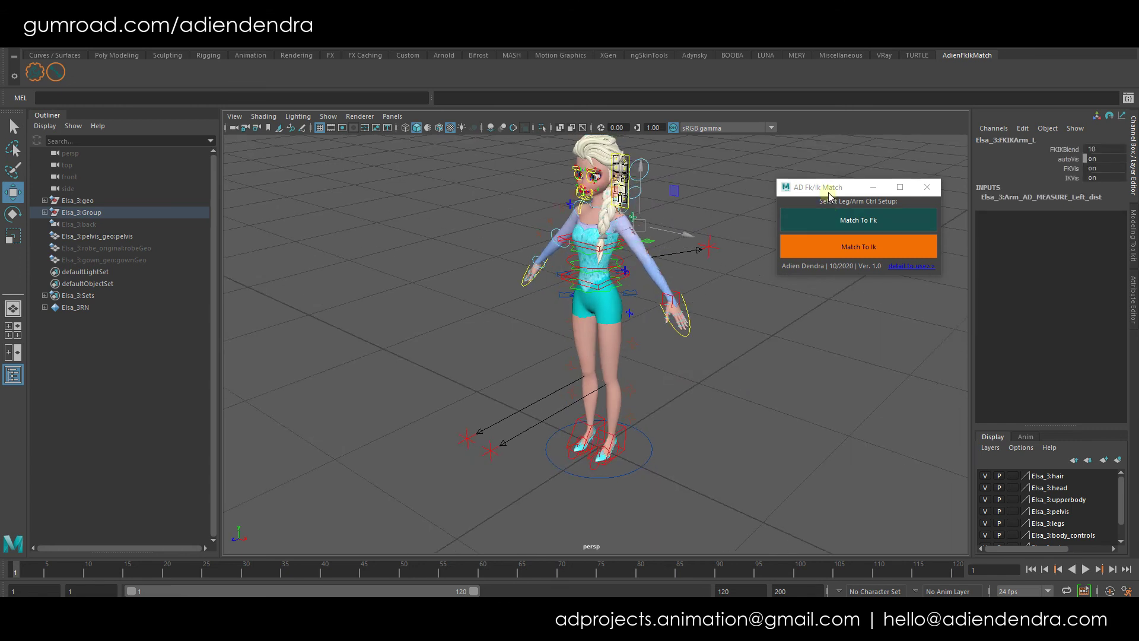
left_click_drag(829, 192, 833, 182)
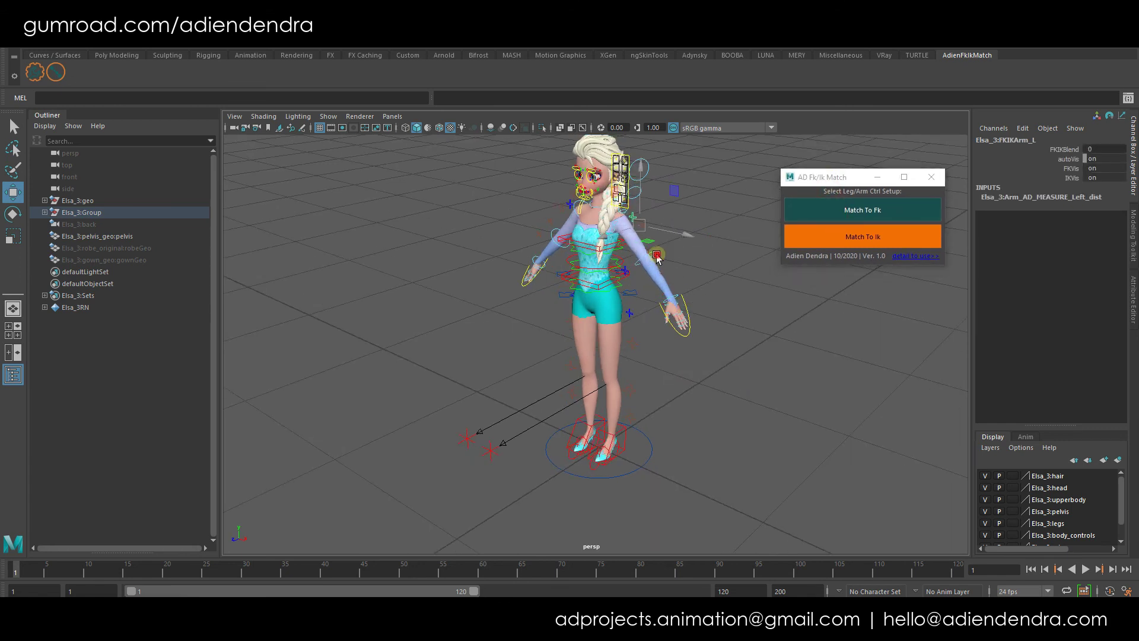
Rotate a left arm FK control to pose the arm, select FKIKArm_L and match the arm to Ik.
left_click(647, 292)
key("e")
mouse_move(647, 292)
left_mouse_down()
mouse_move(583, 296)
mouse_move(658, 303)
left_mouse_up()
key("w")
left_click(633, 217)
left_click(877, 235)
Raise the referenced rig's right foot with its IK control and match the right leg to Fk through FKIKLeg_R.
left_click_drag(741, 308, 752, 375, "alt")
left_click(640, 375)
left_click_drag(619, 365, 645, 287)
left_click(624, 252)
left_click(853, 208)
Pose the referenced rig's right leg in Fk by rotating FKKnee_R and the right hip's FK control.
left_click_drag(712, 338, 716, 337, "alt")
left_click(713, 298)
key("e")
left_click_drag(728, 287, 727, 335)
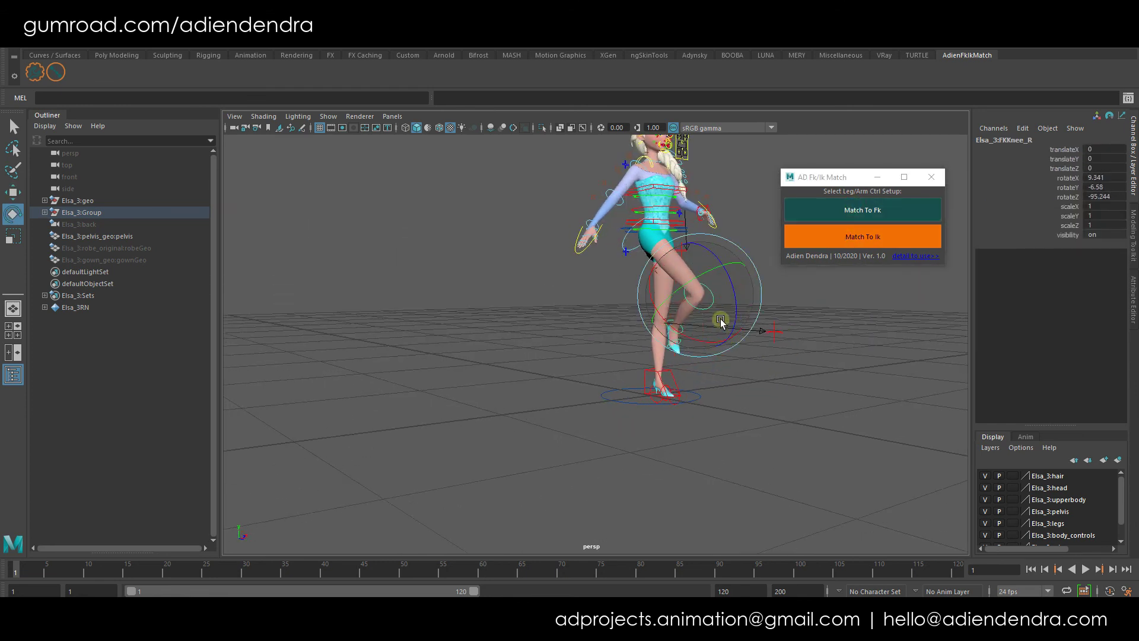
key("w")
left_click(686, 270)
left_click_drag(641, 259, 611, 246)
Select the referenced rig's FKIKLeg_R control, match the right leg to Ik and clear the selection.
key("w")
left_click(625, 251)
left_click(827, 244)
left_click(828, 247)
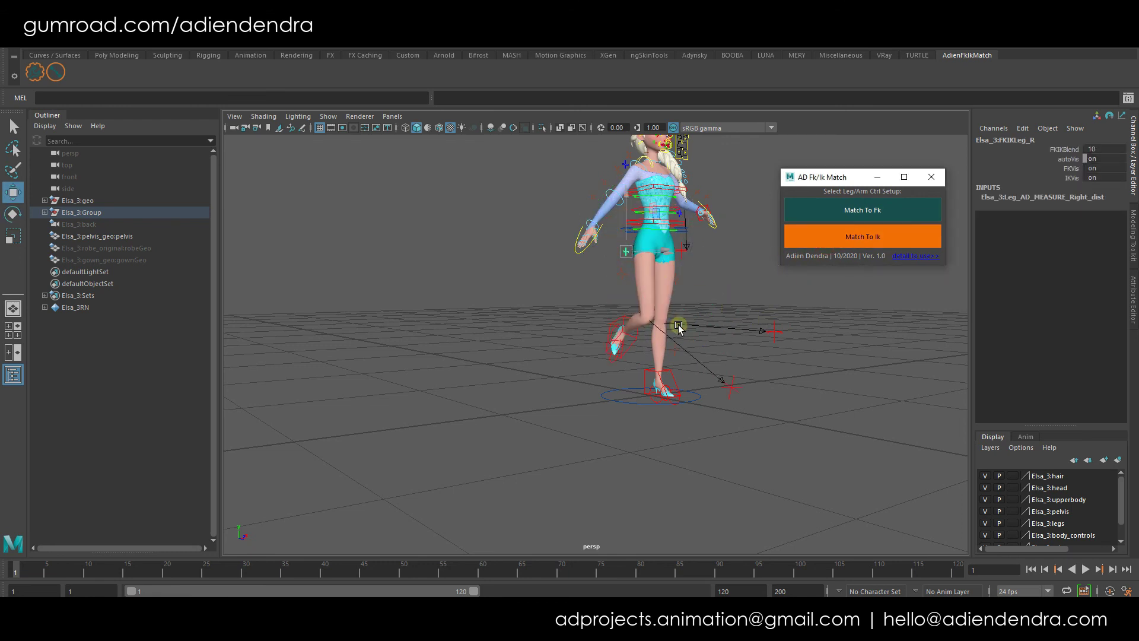
left_click(722, 268)
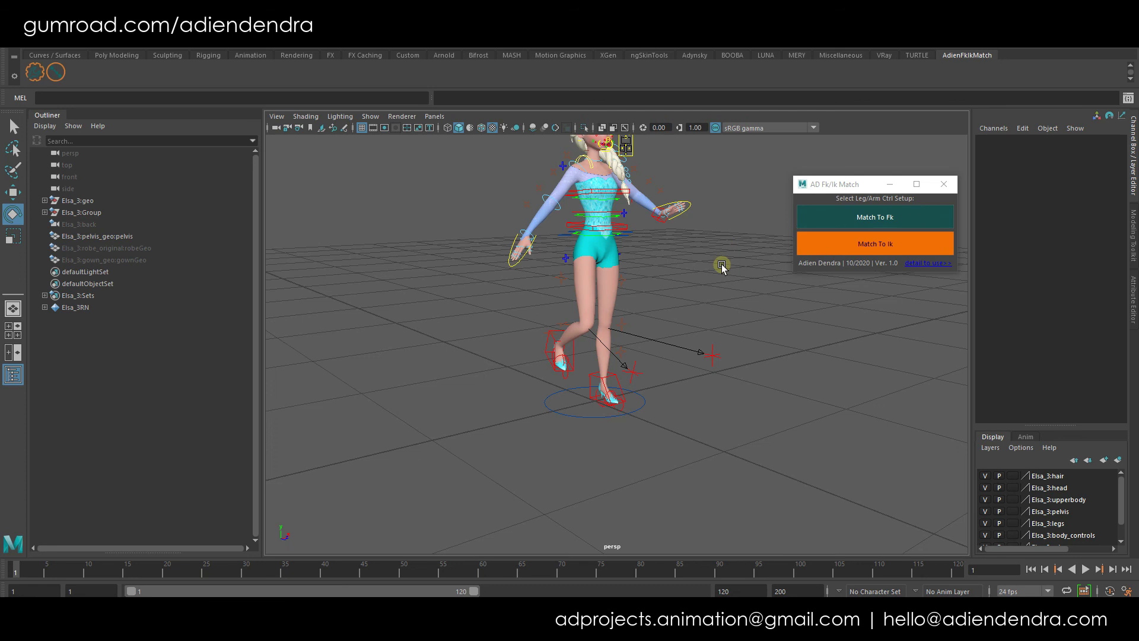